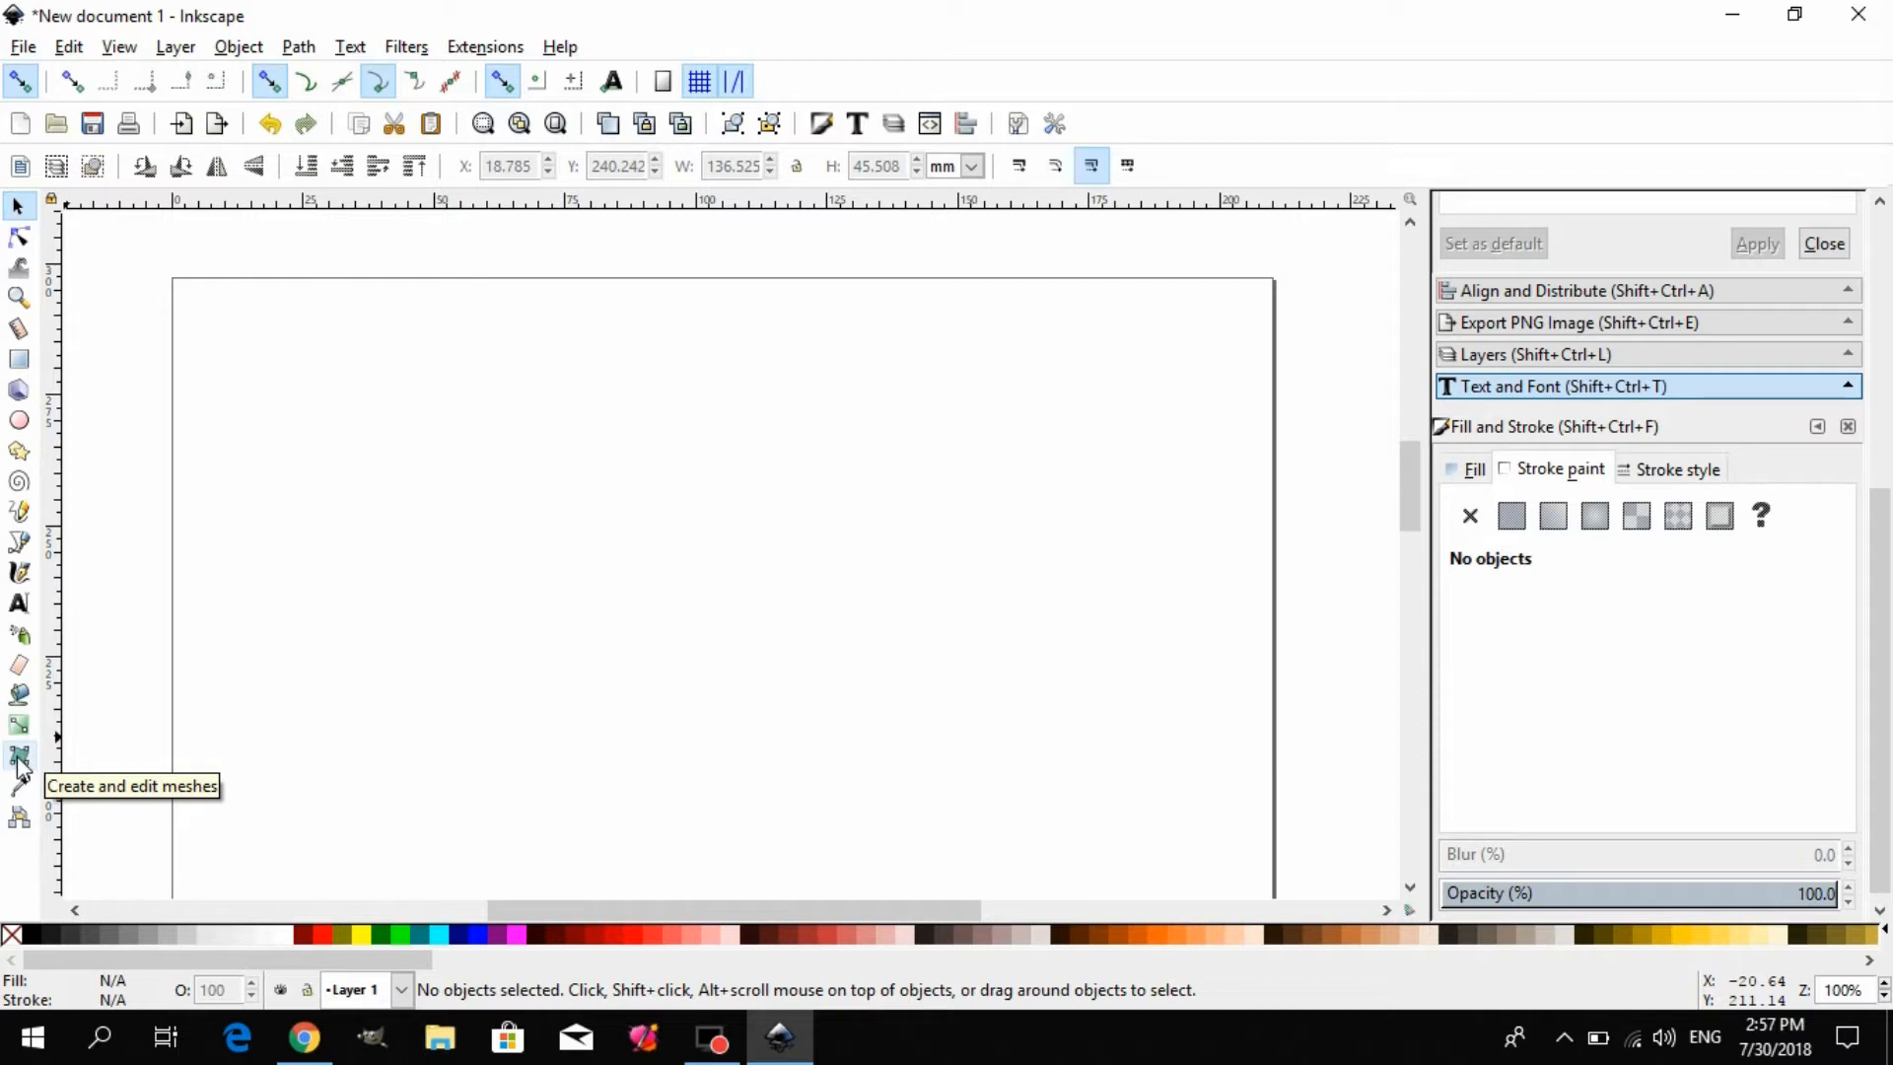
left_click(19, 757)
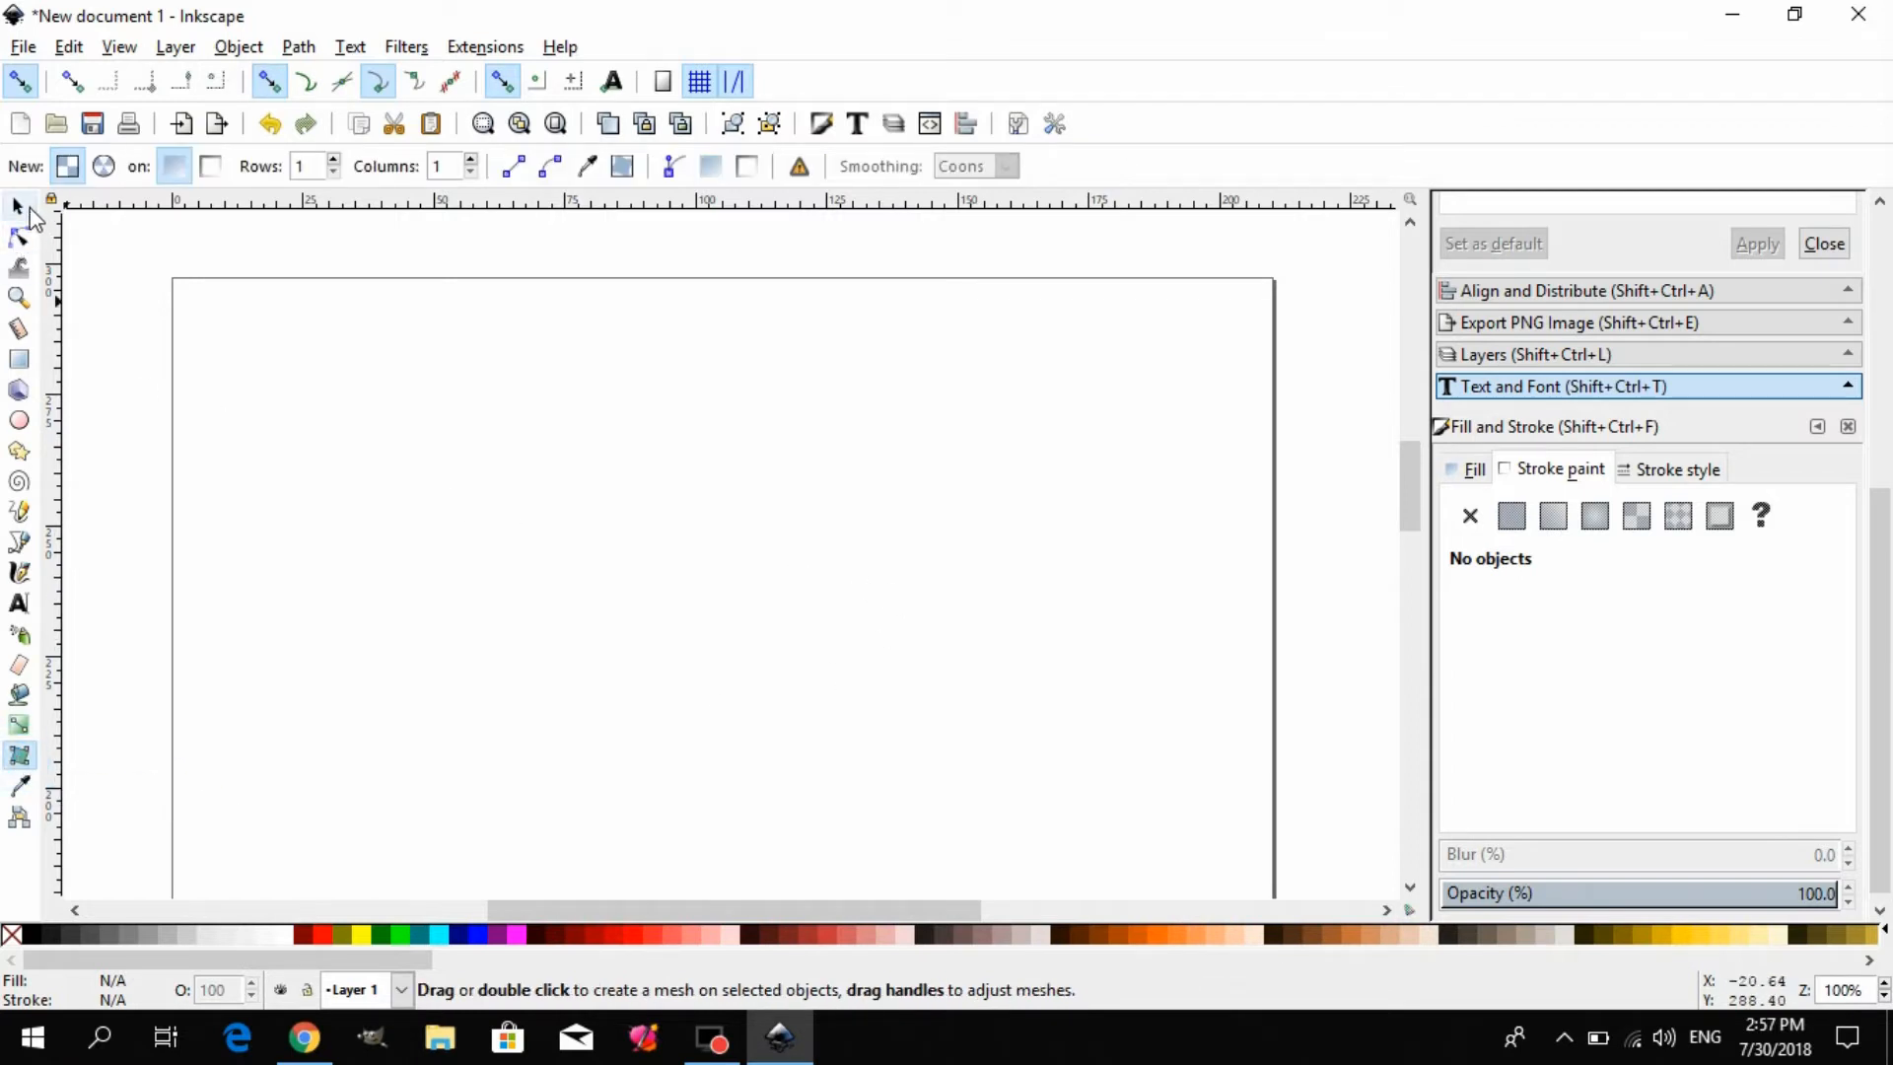
left_click(17, 205)
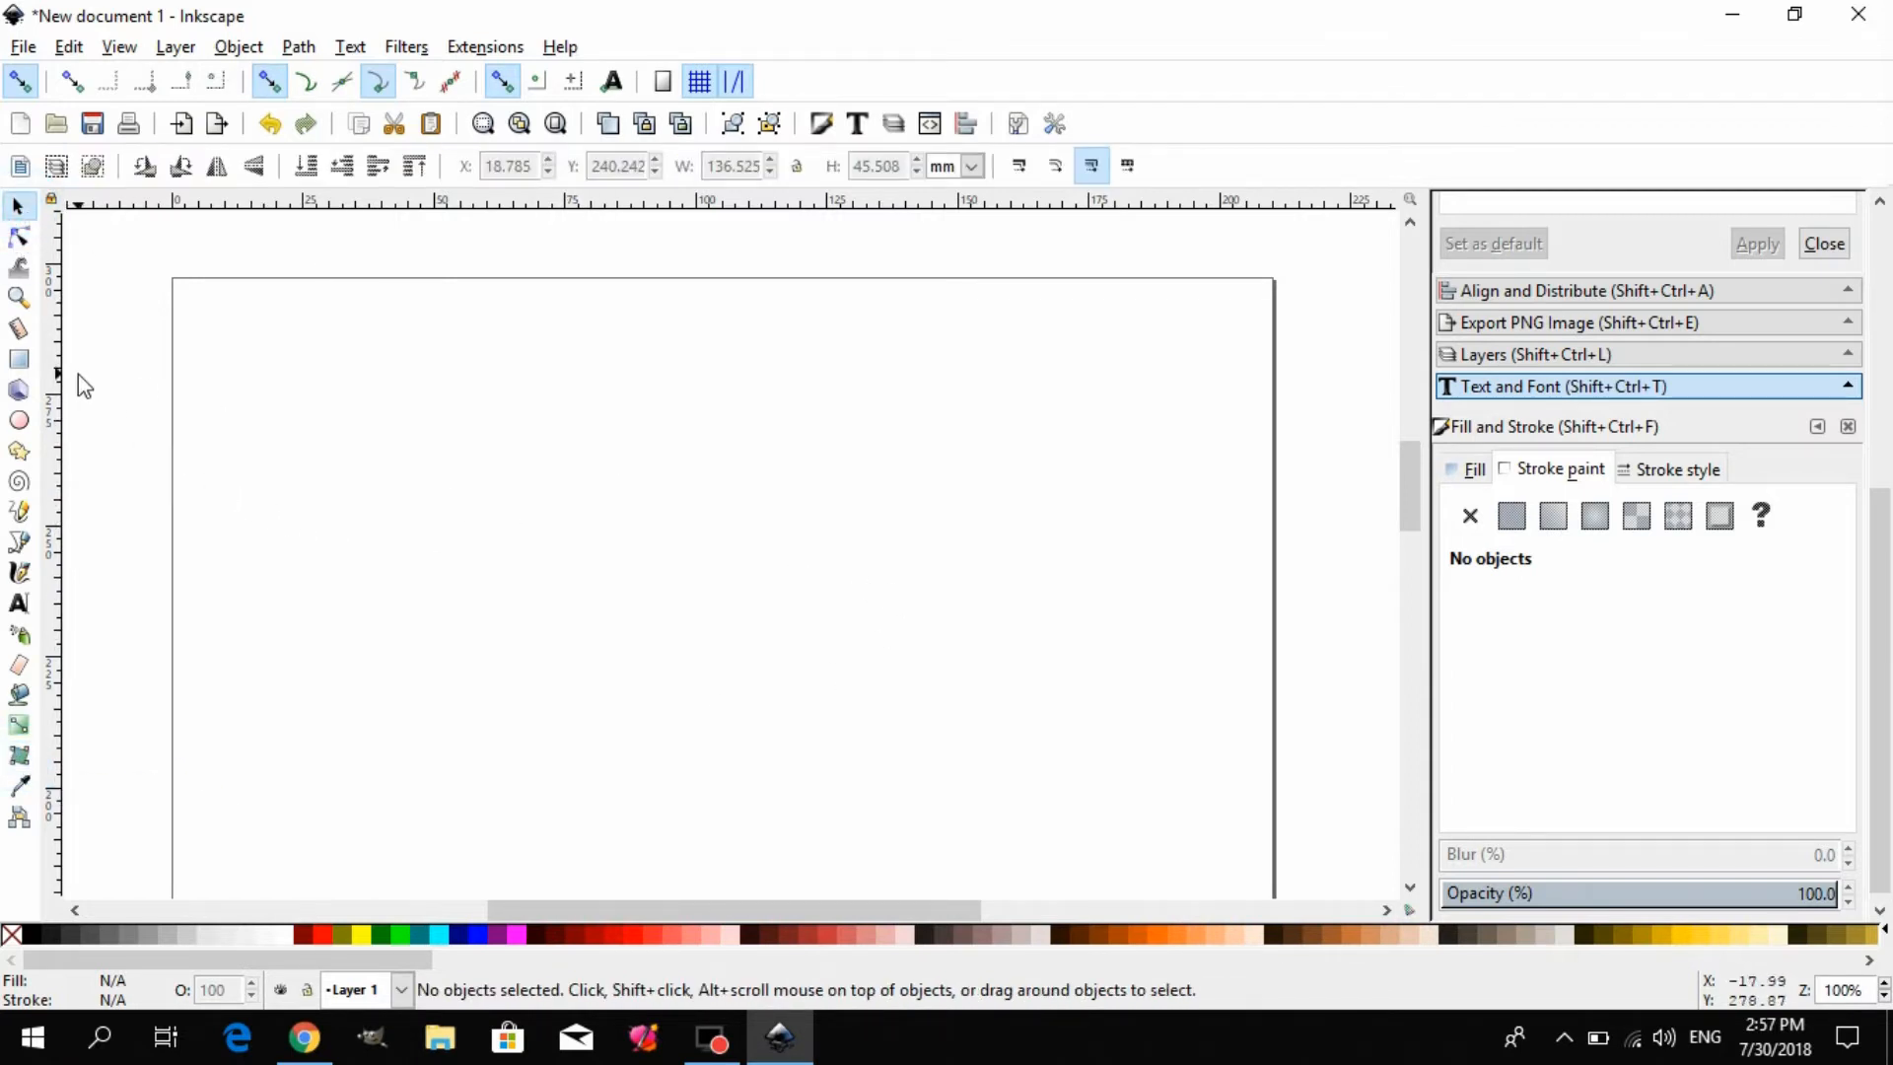
- Draw a rounded rectangle about 104 × 52 mm in the page's upper half and move it to about X 49.5, Y 220.9 mm
left_click(18, 359)
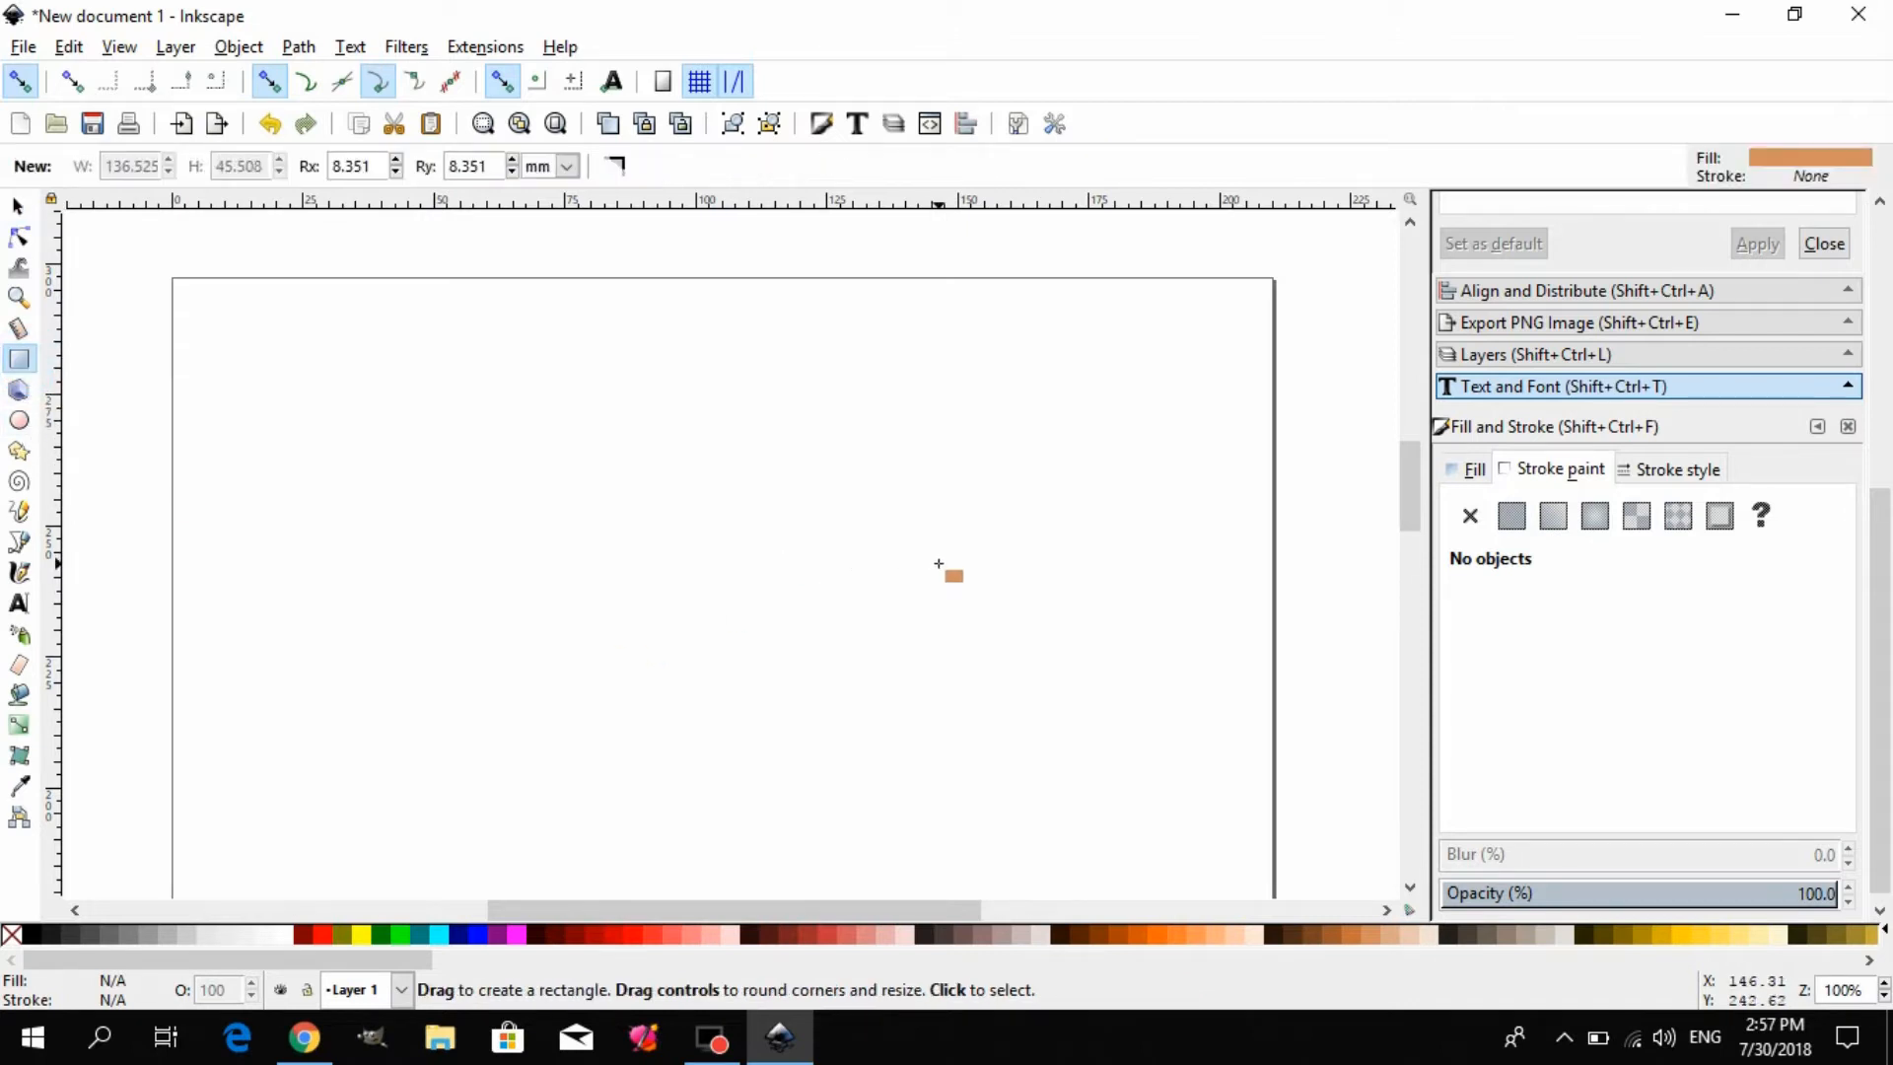
left_click_drag(1039, 434, 638, 583)
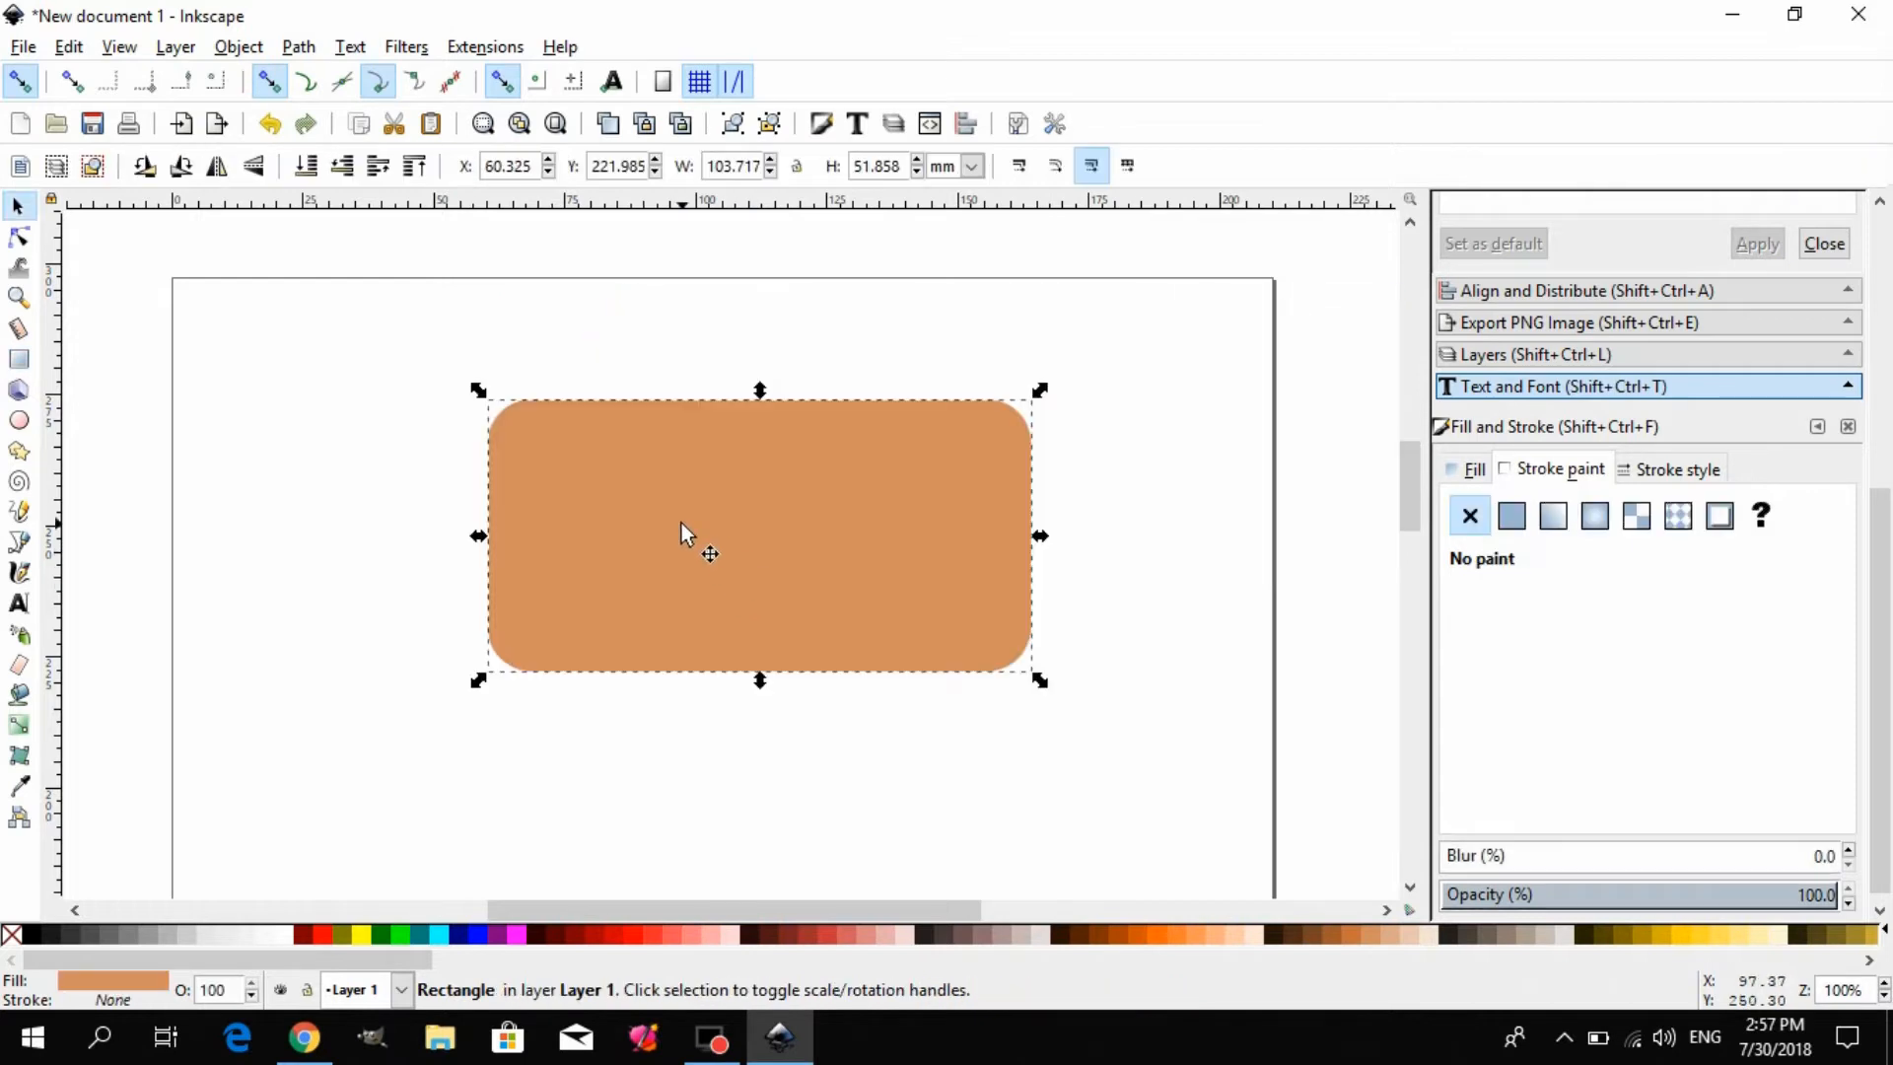
left_click_drag(678, 520, 712, 540)
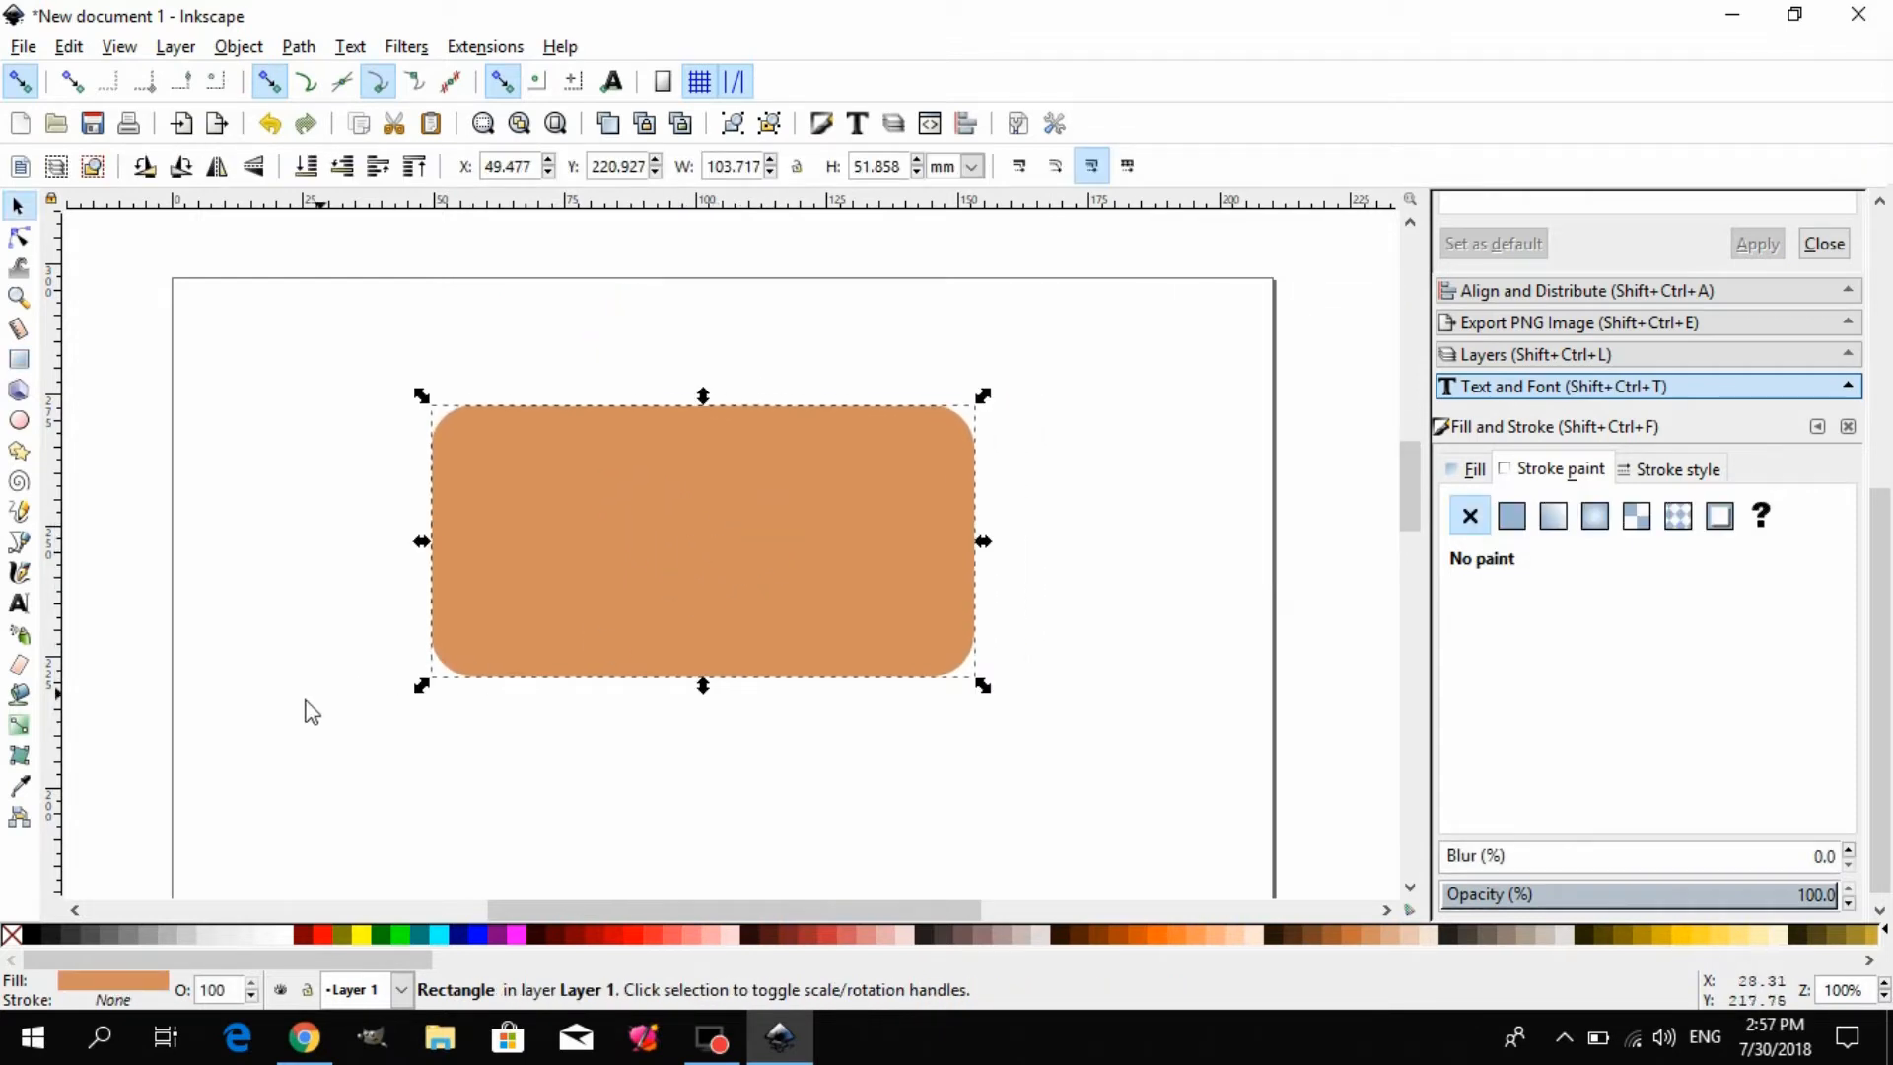
- Create a mesh gradient with 3 rows and 2 columns on the orange rectangle's fill
left_click(18, 756)
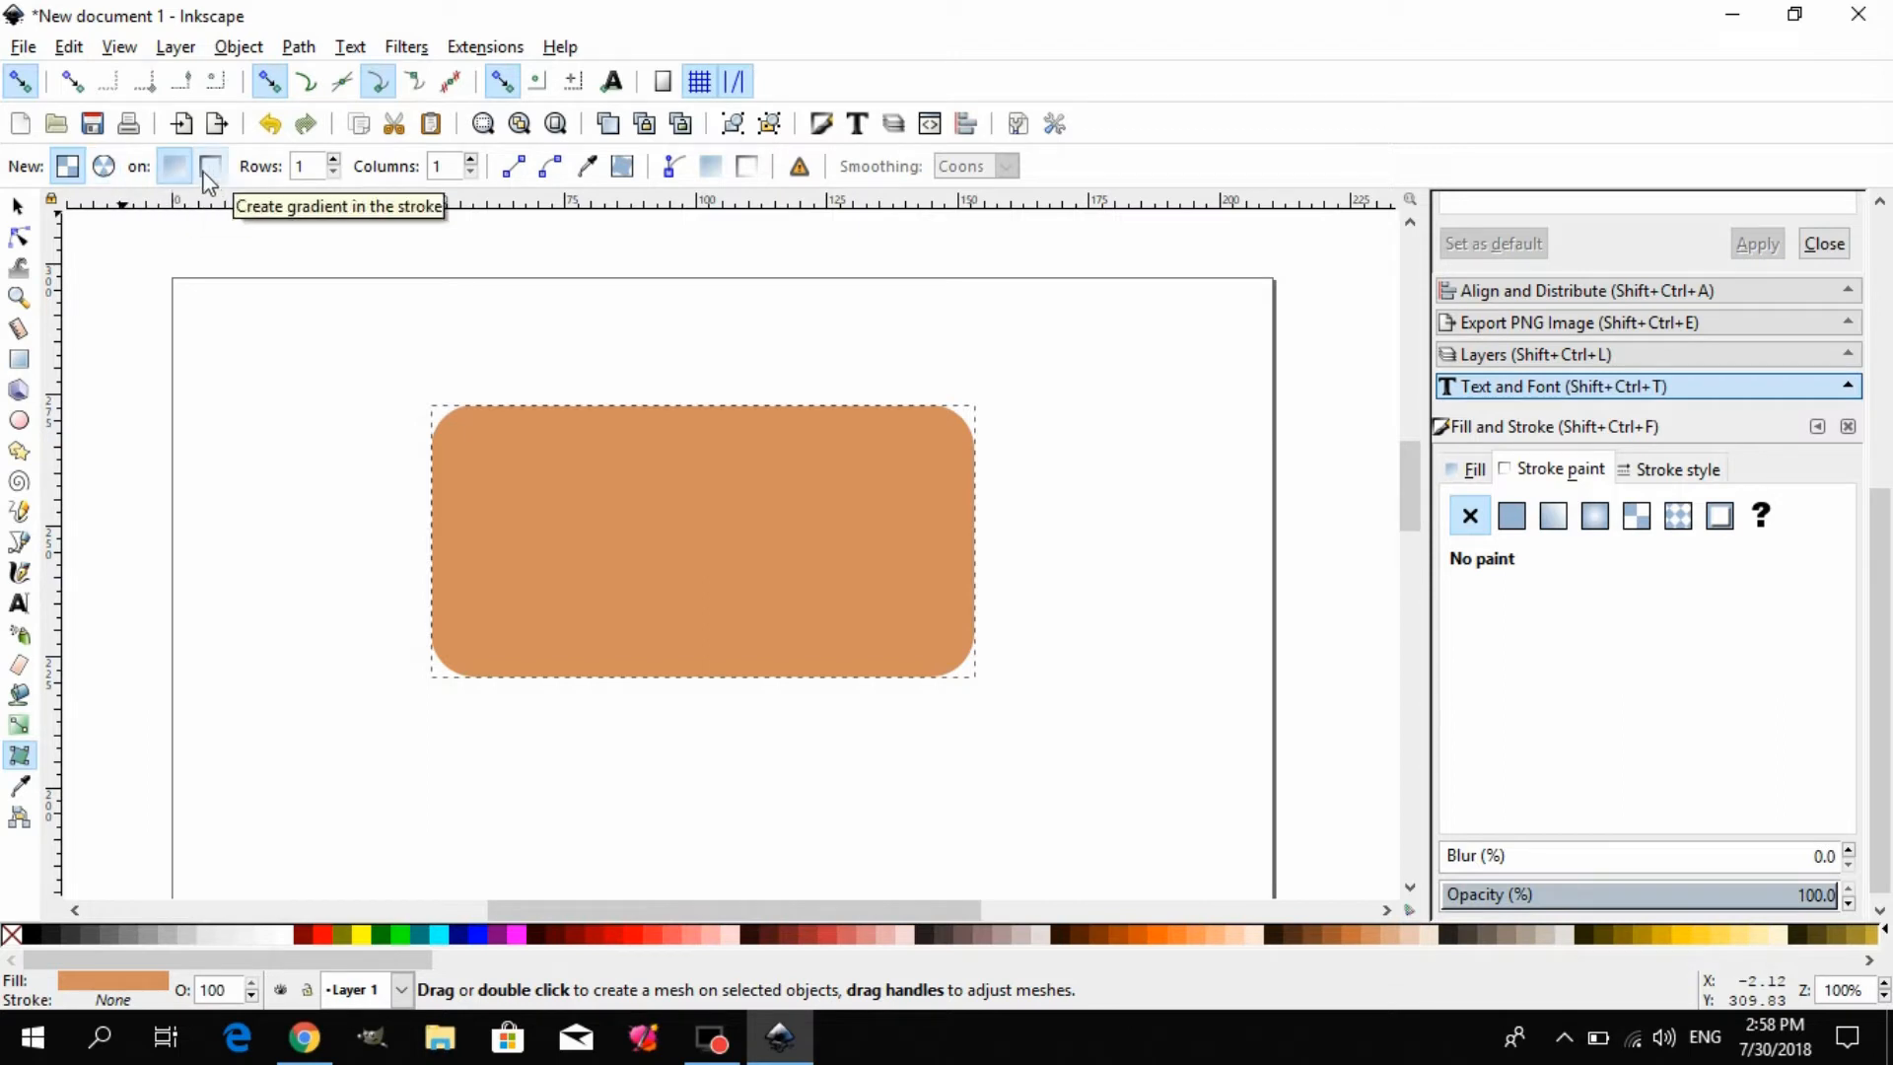
left_click(334, 159)
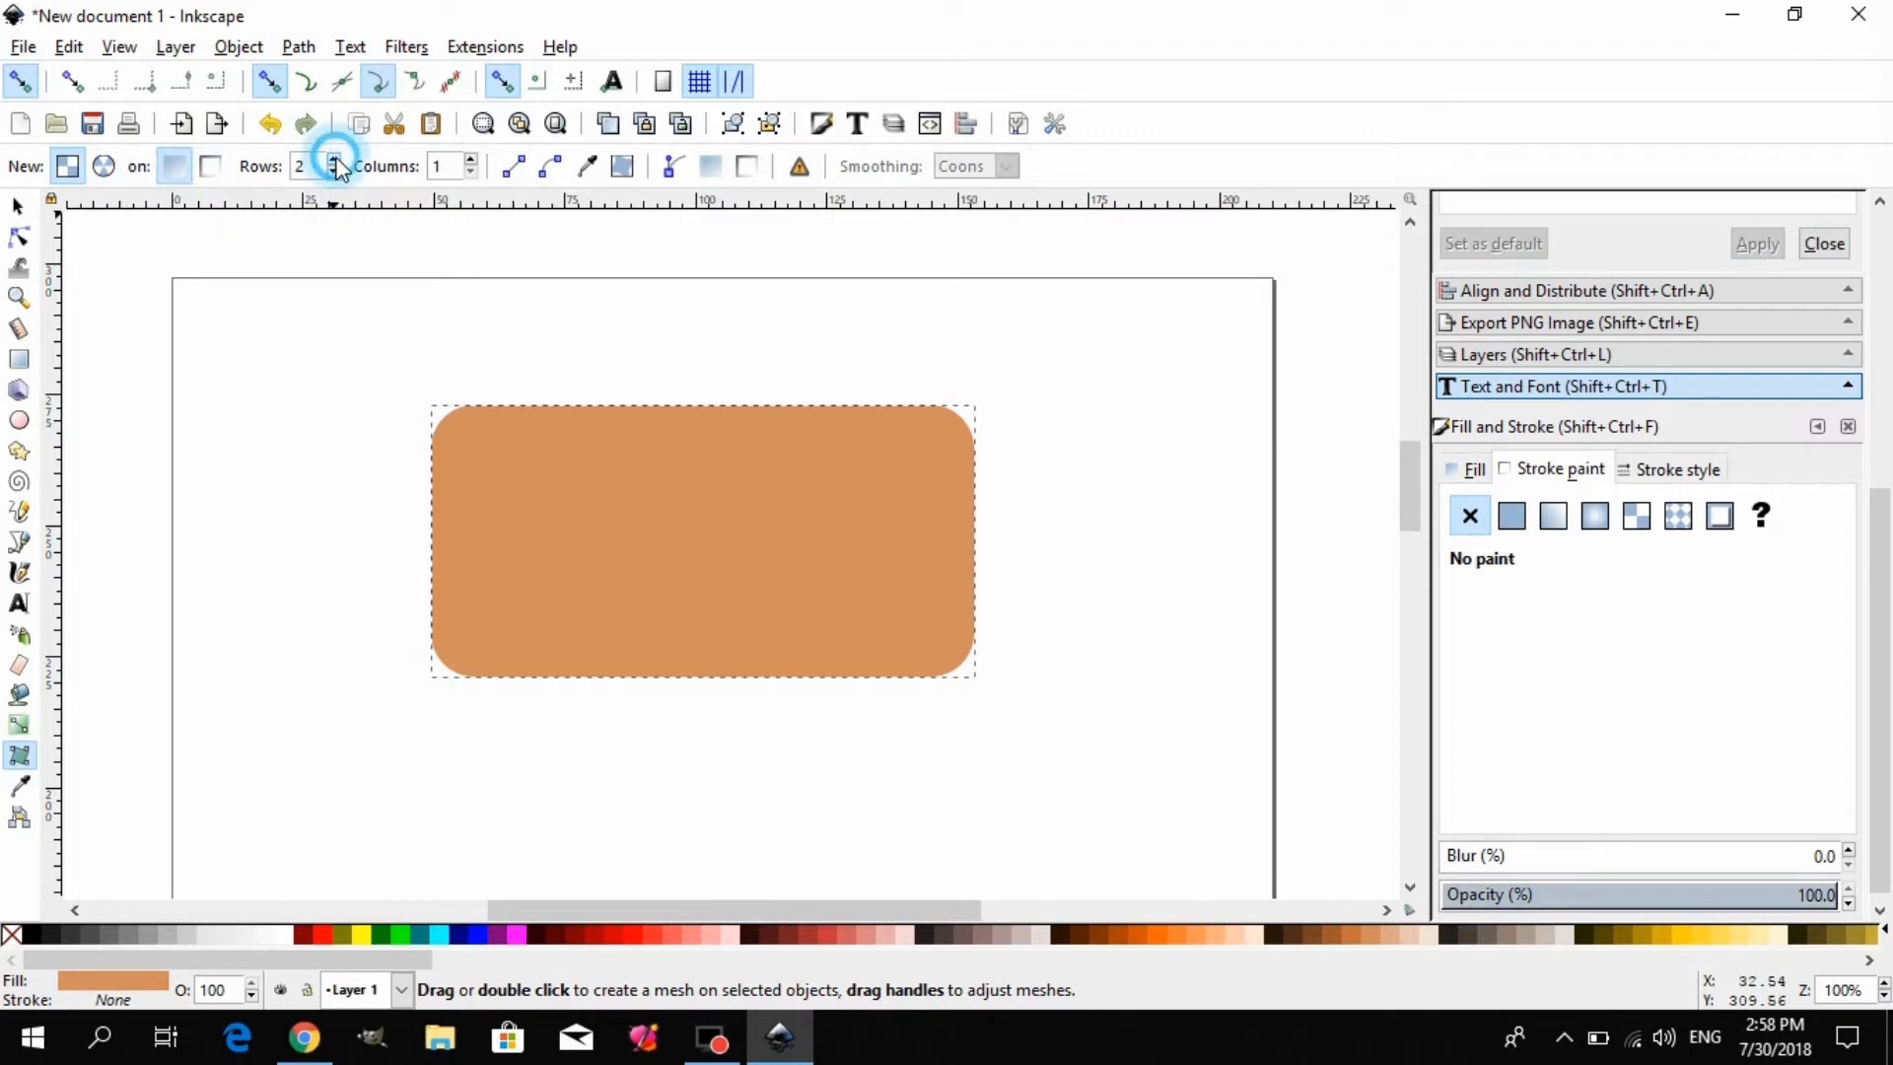
left_click(334, 160)
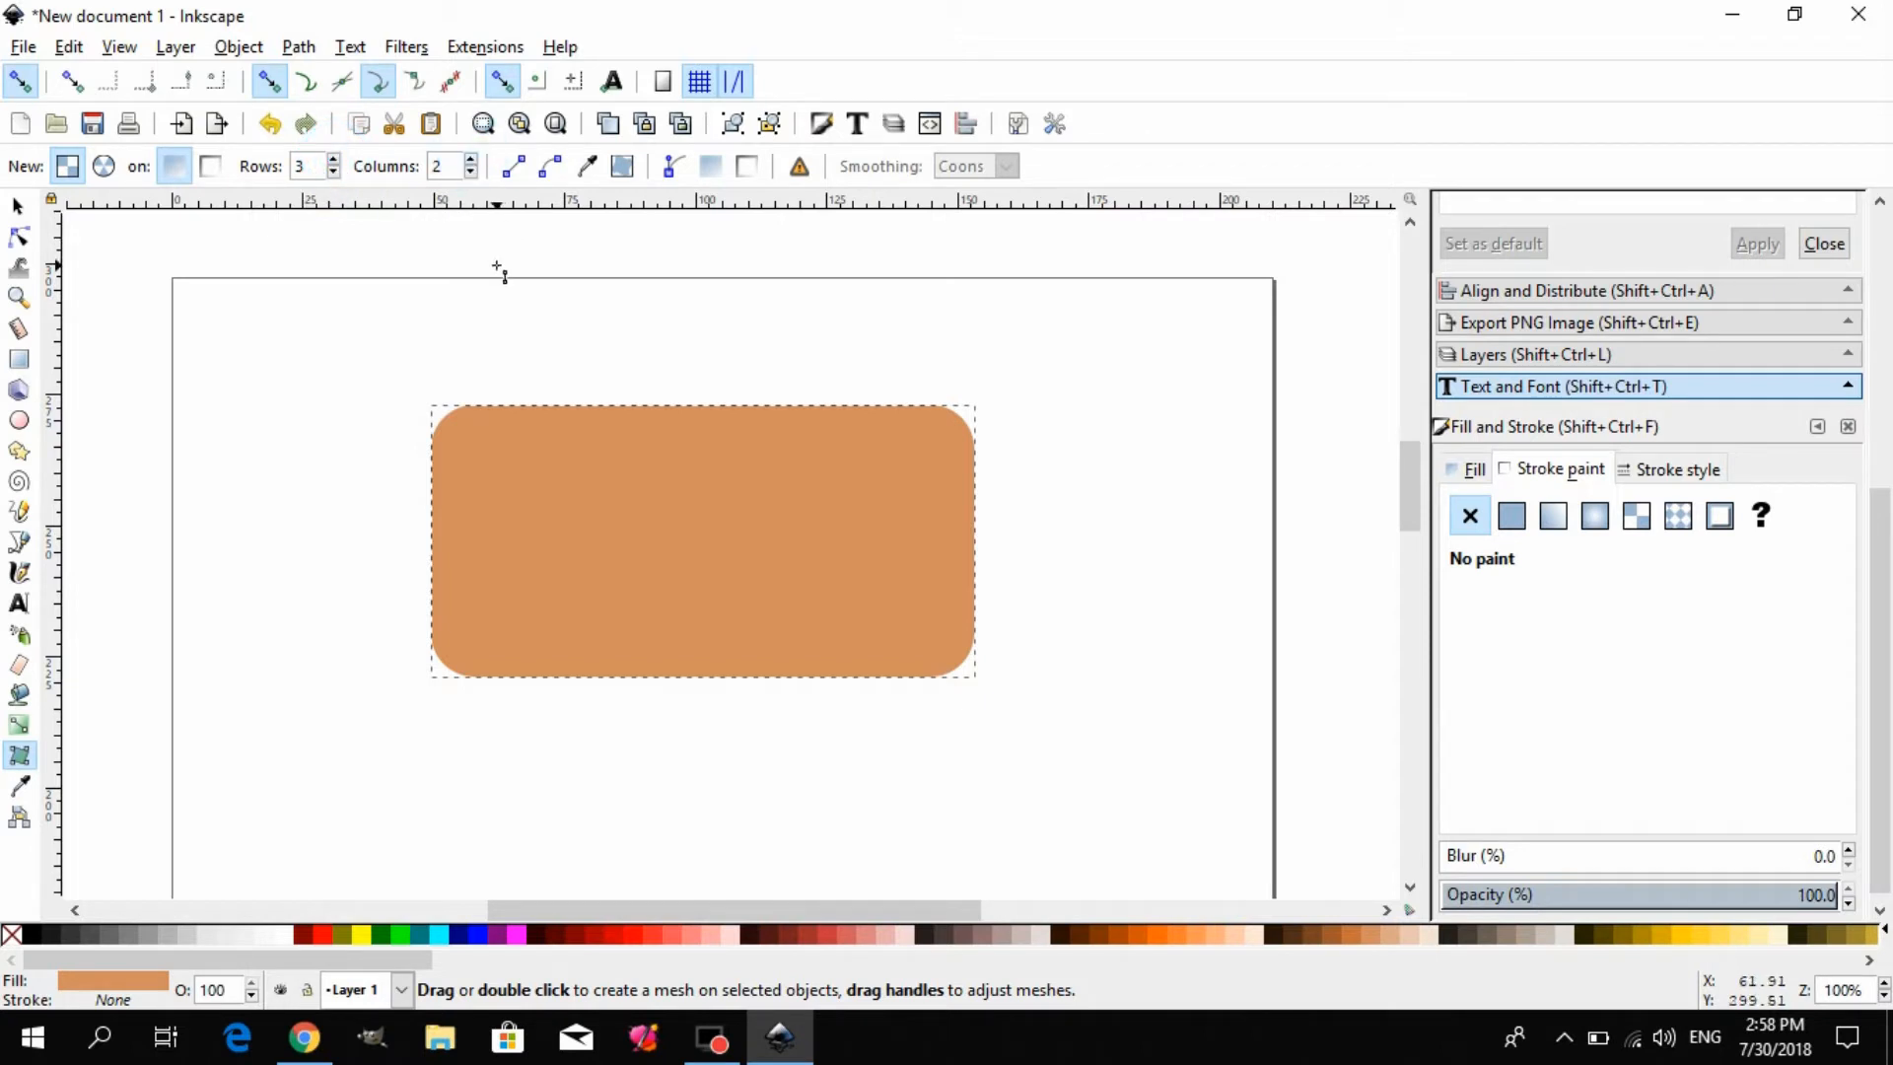
double_click(678, 514)
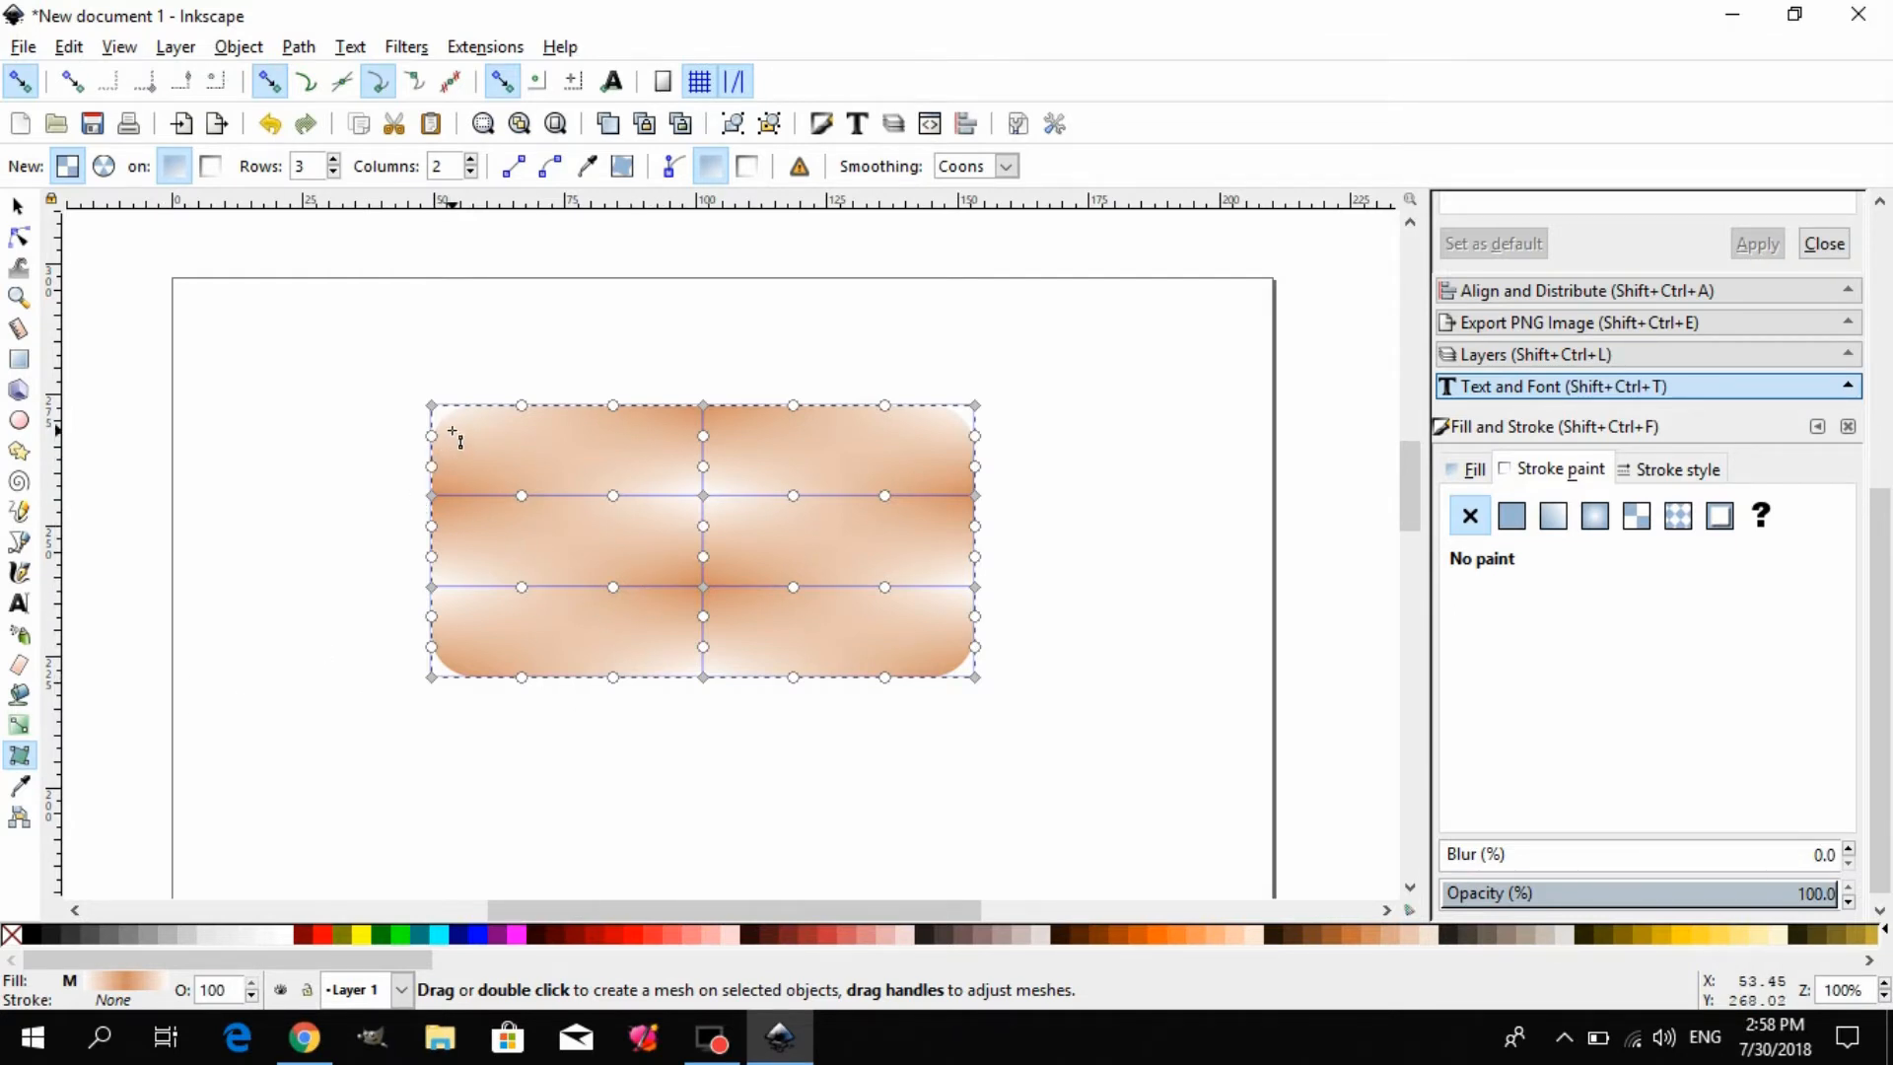
- Recolour three mesh nodes: the upper interior node #E9AFAF, the lower-right corner #FF9955 and the upper-right corner pale orange
left_click(703, 496)
left_click(886, 935)
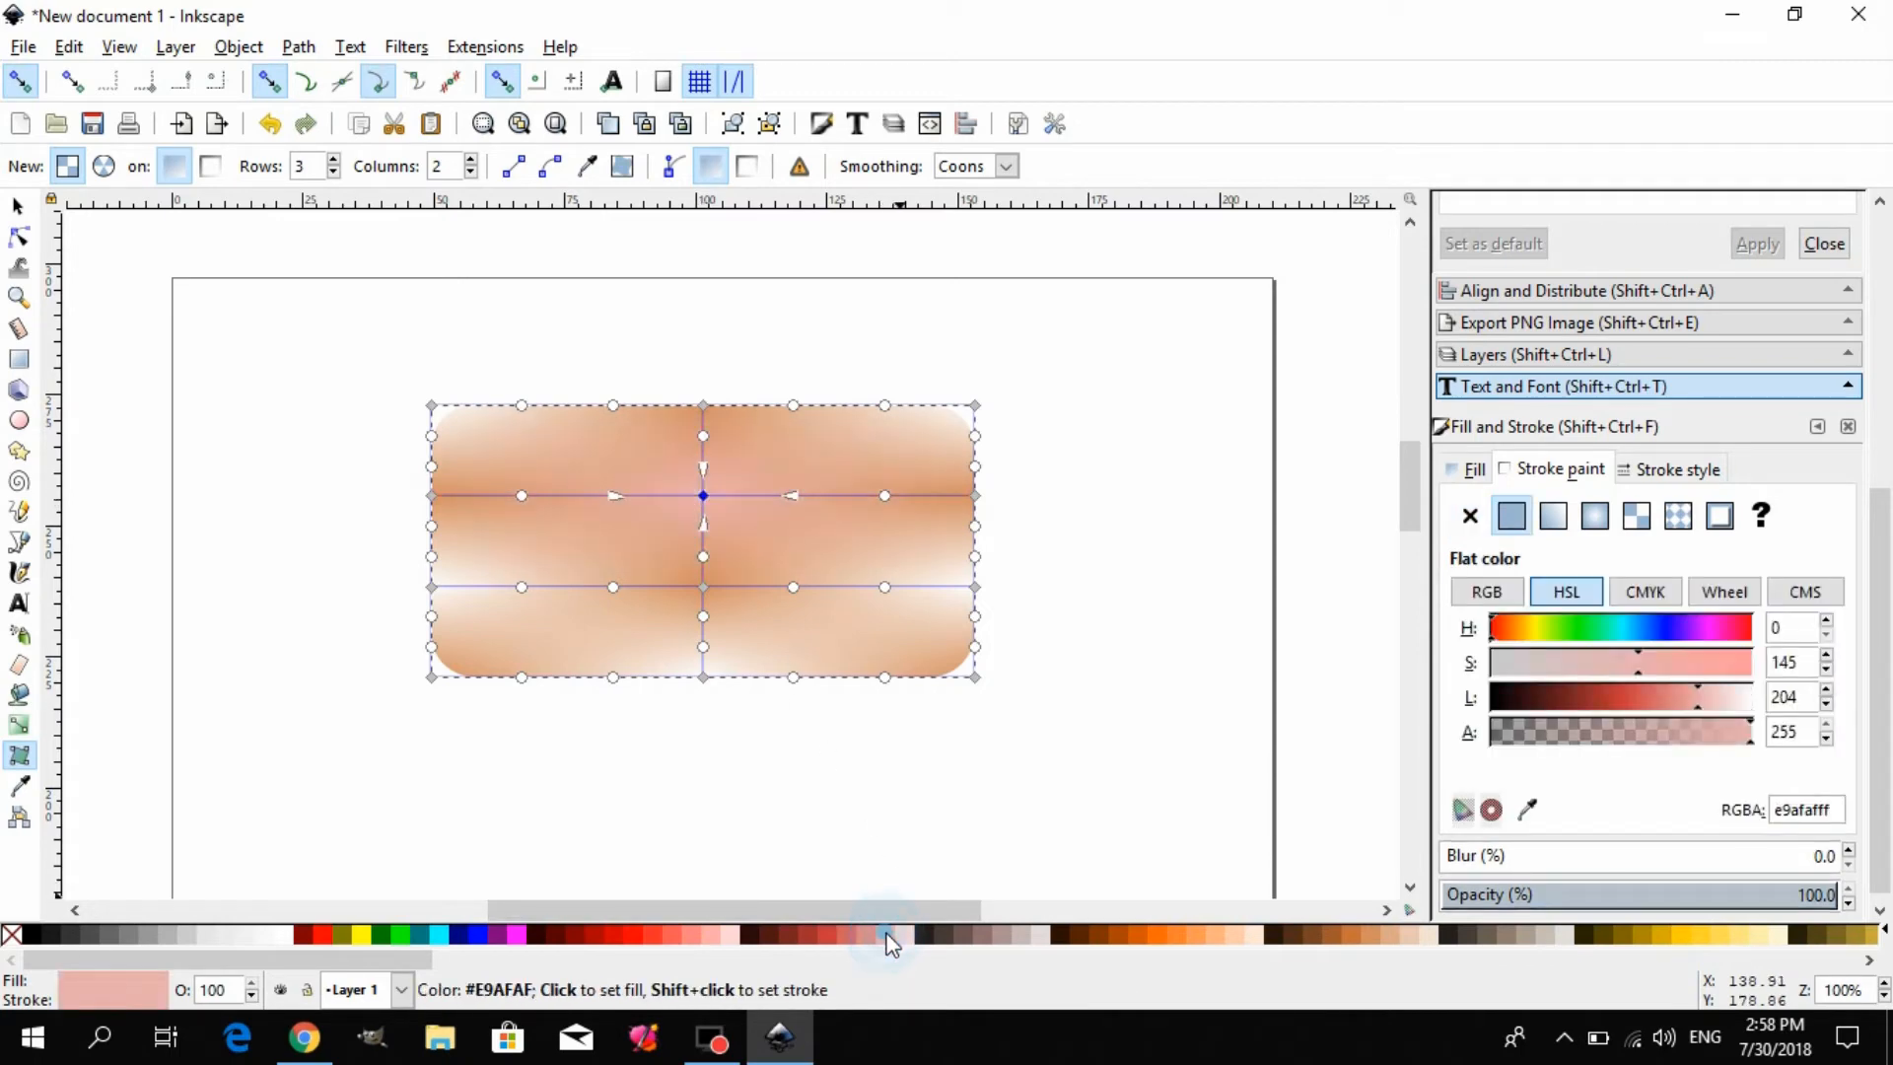
left_click(976, 678)
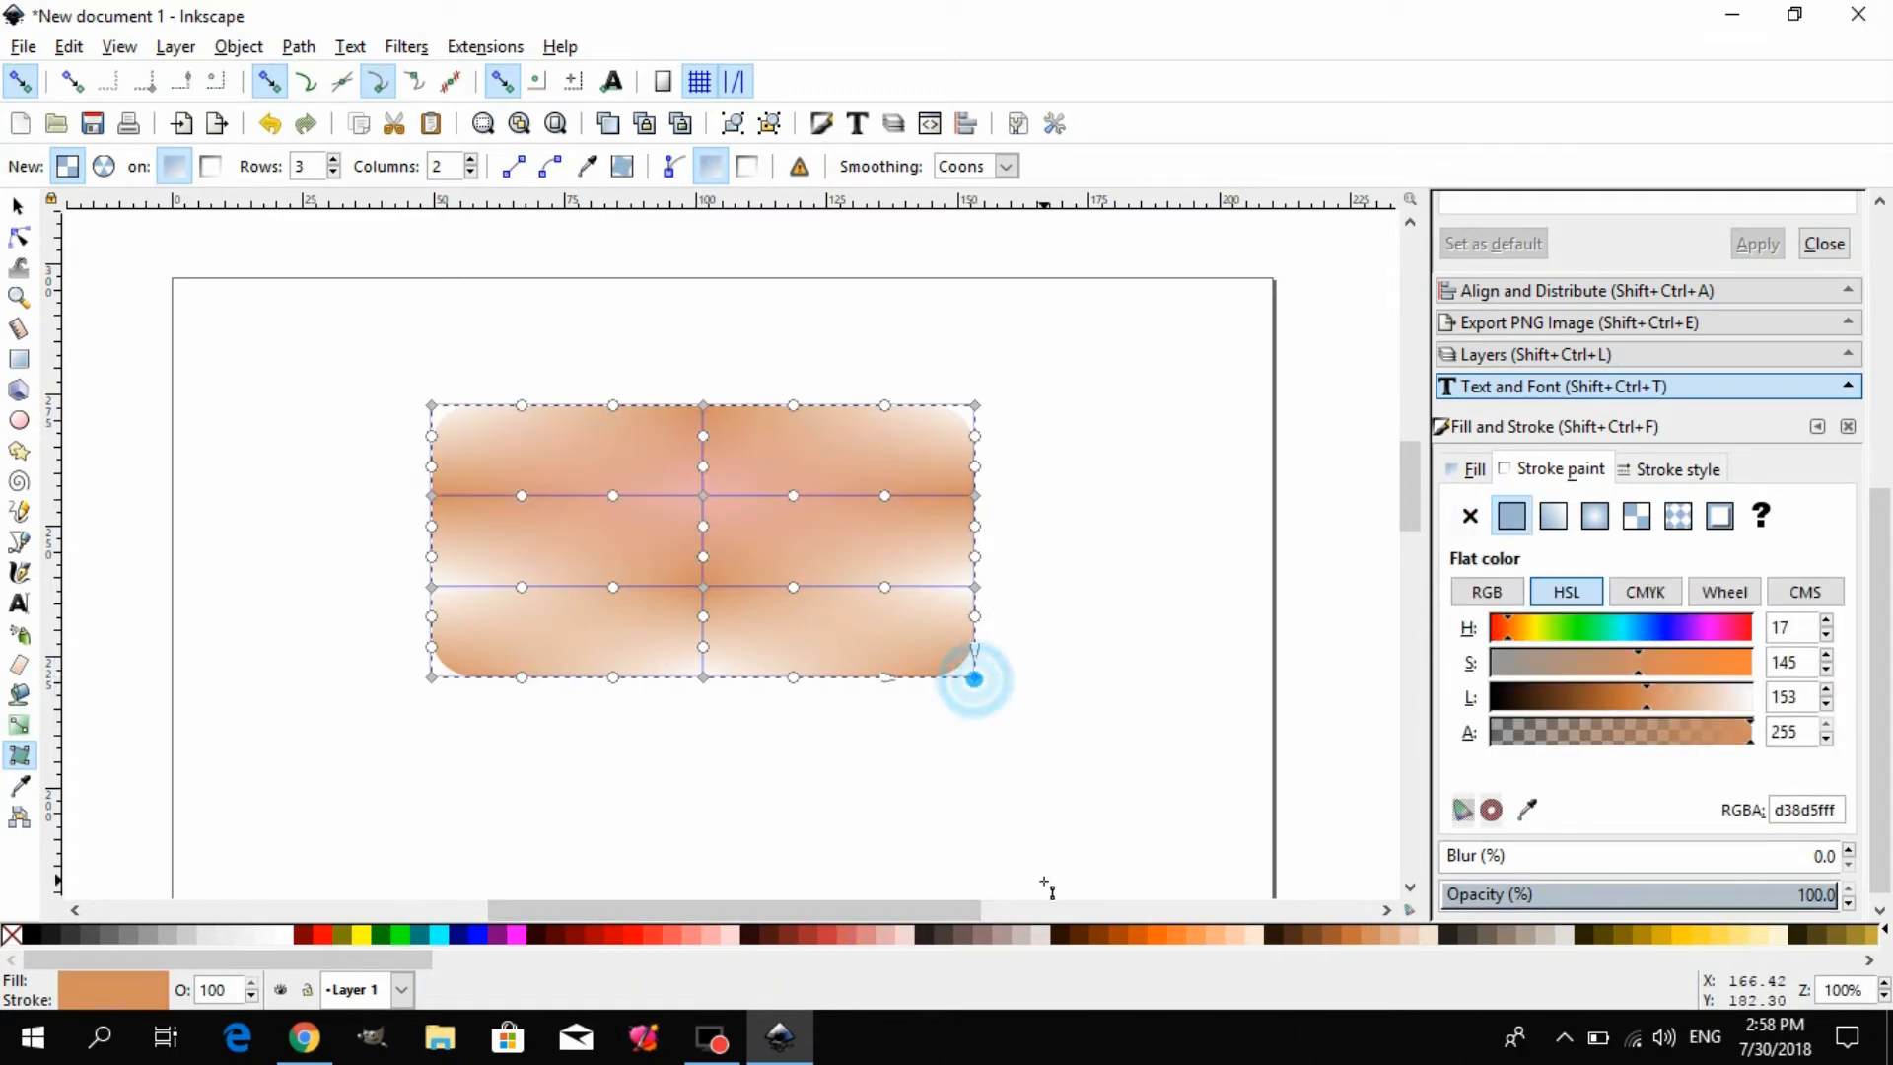
left_click(1202, 934)
left_click(975, 405)
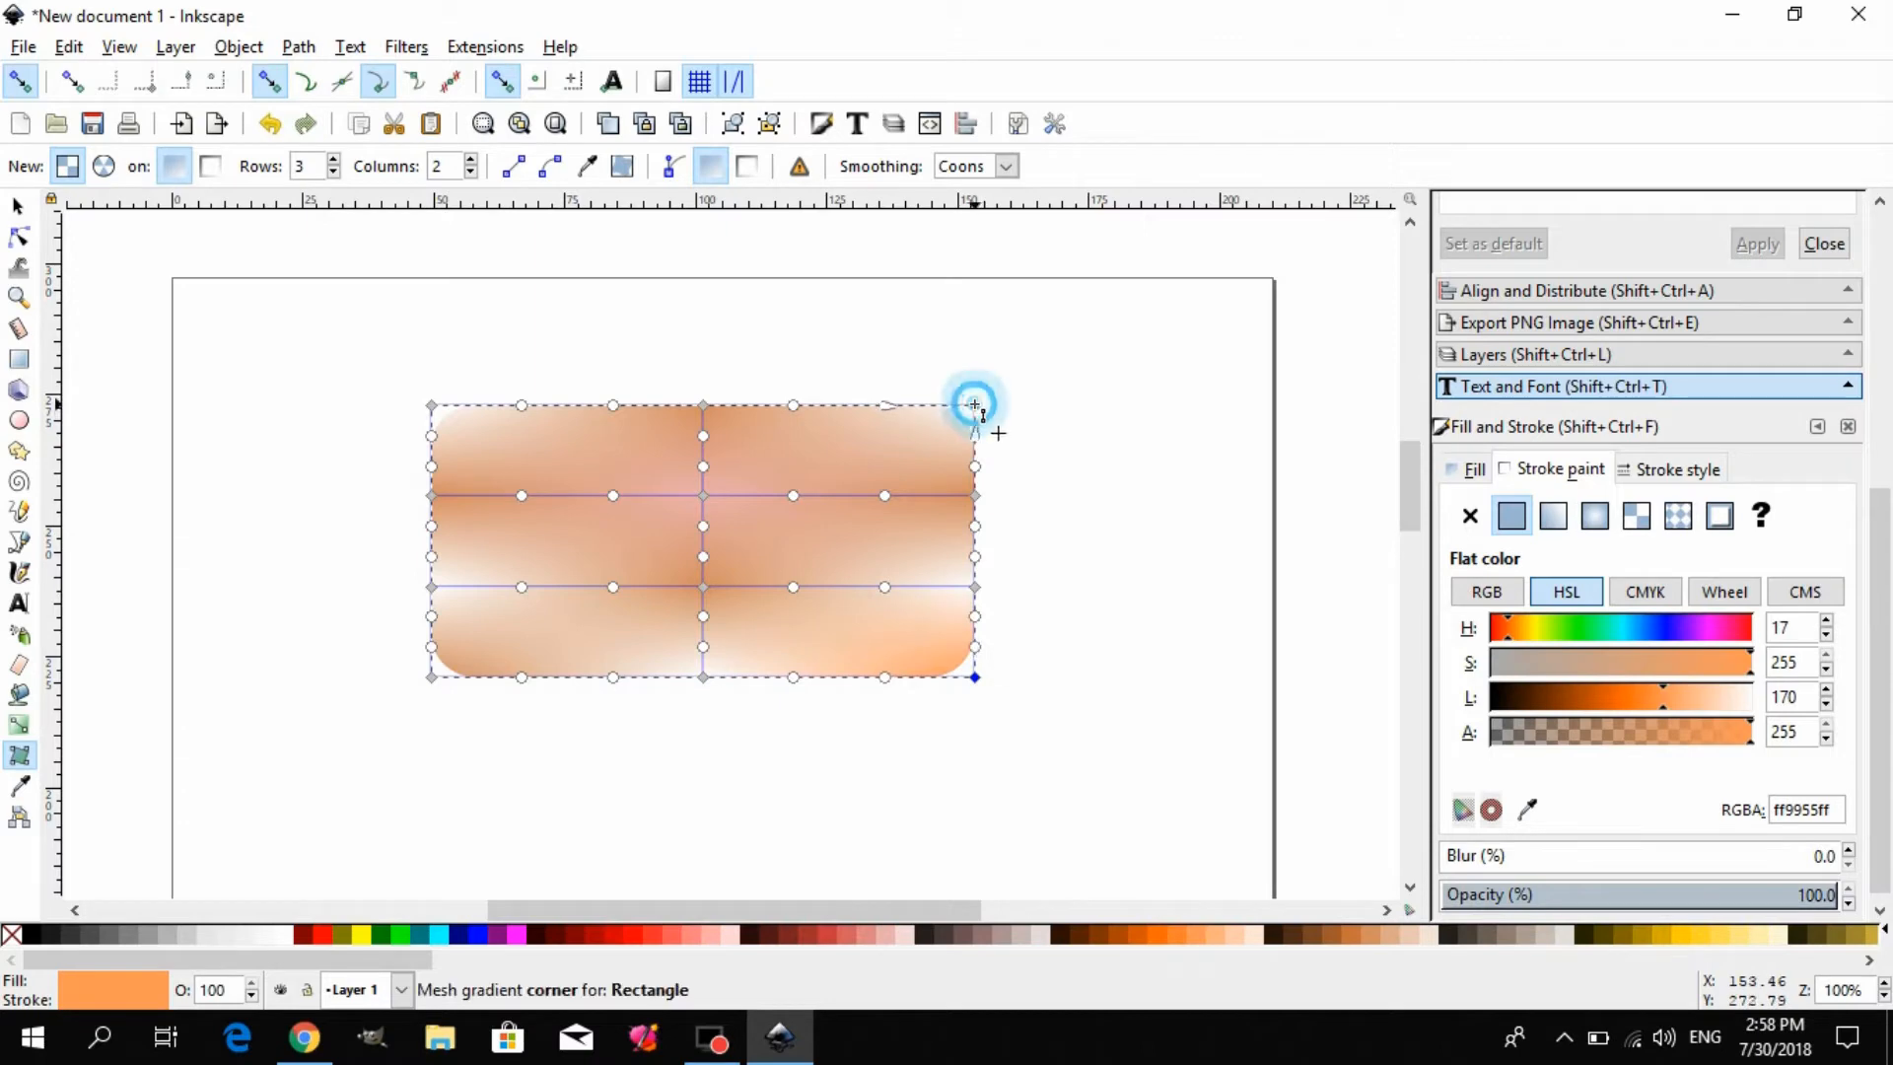
left_click(1245, 935)
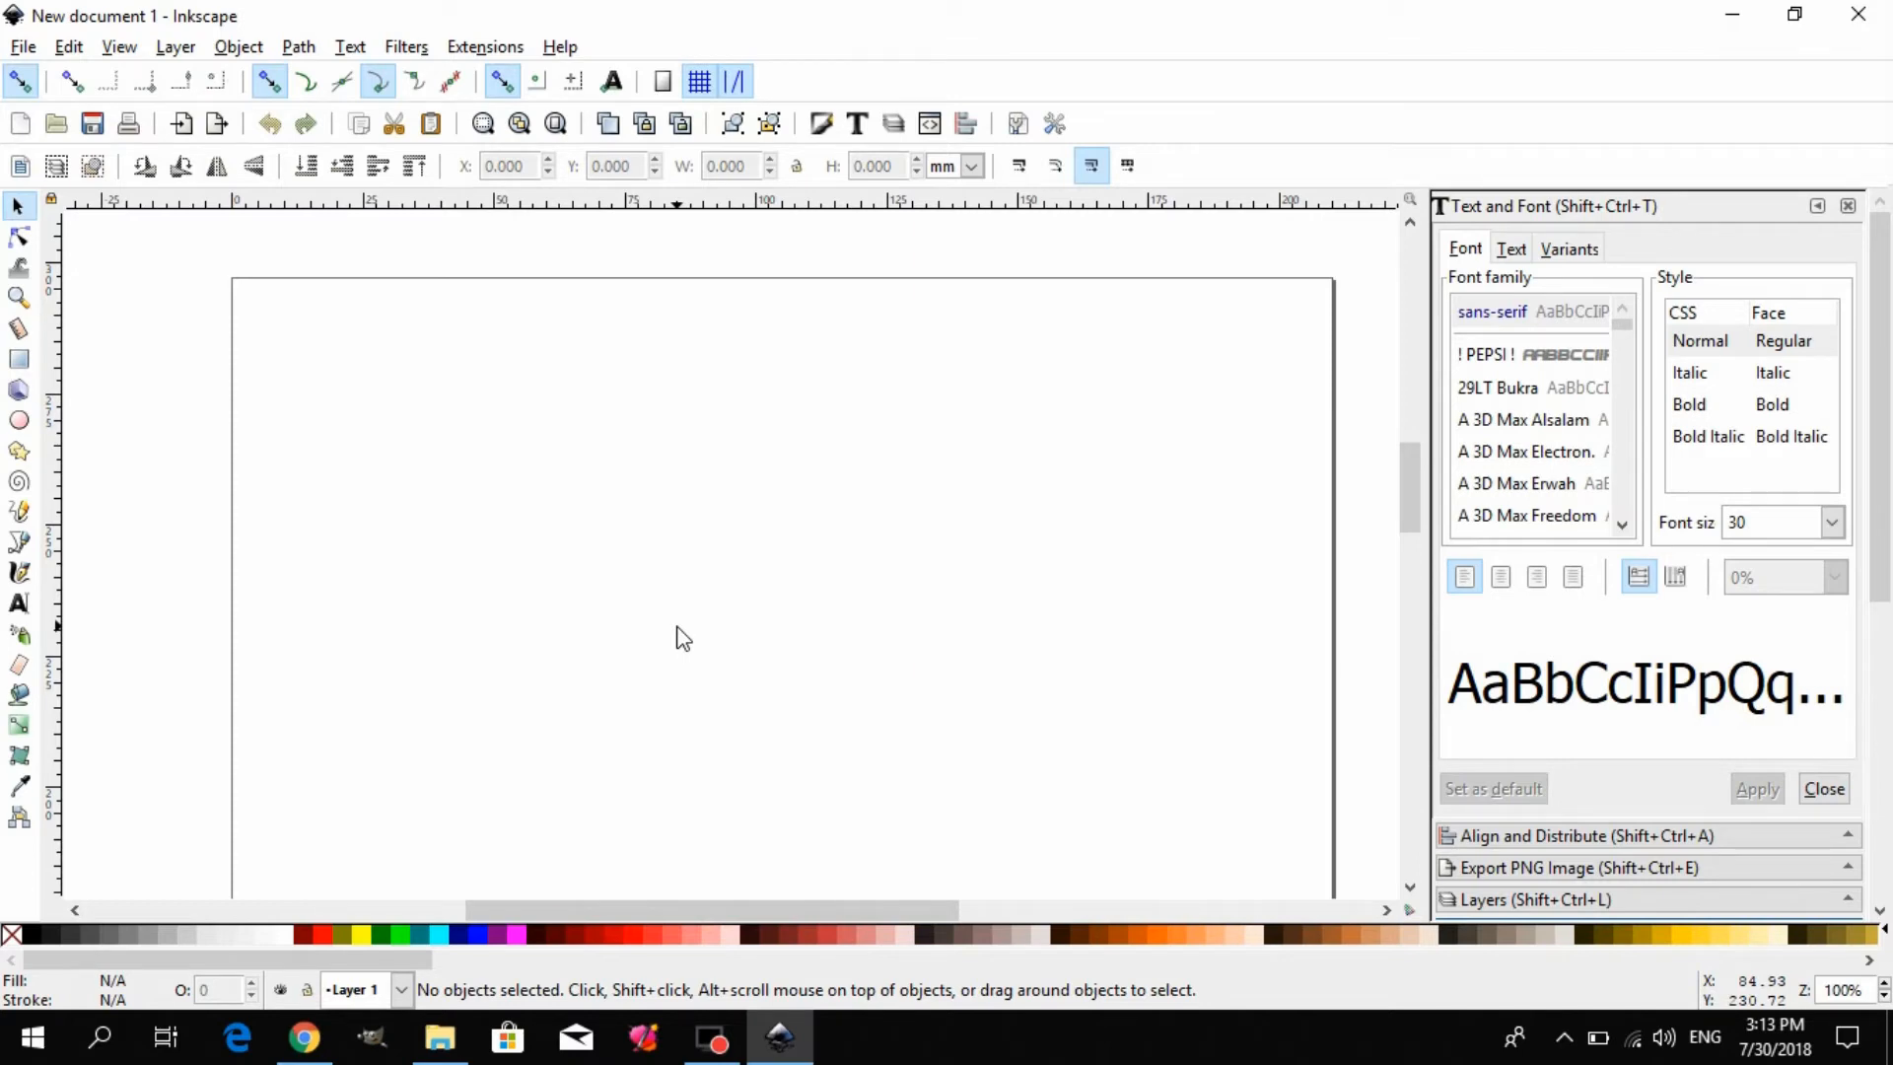
- Draw a rounded rectangle about 117 × 59 mm and move it to about X 46.6, Y 210.3 mm on the page
left_click(19, 756)
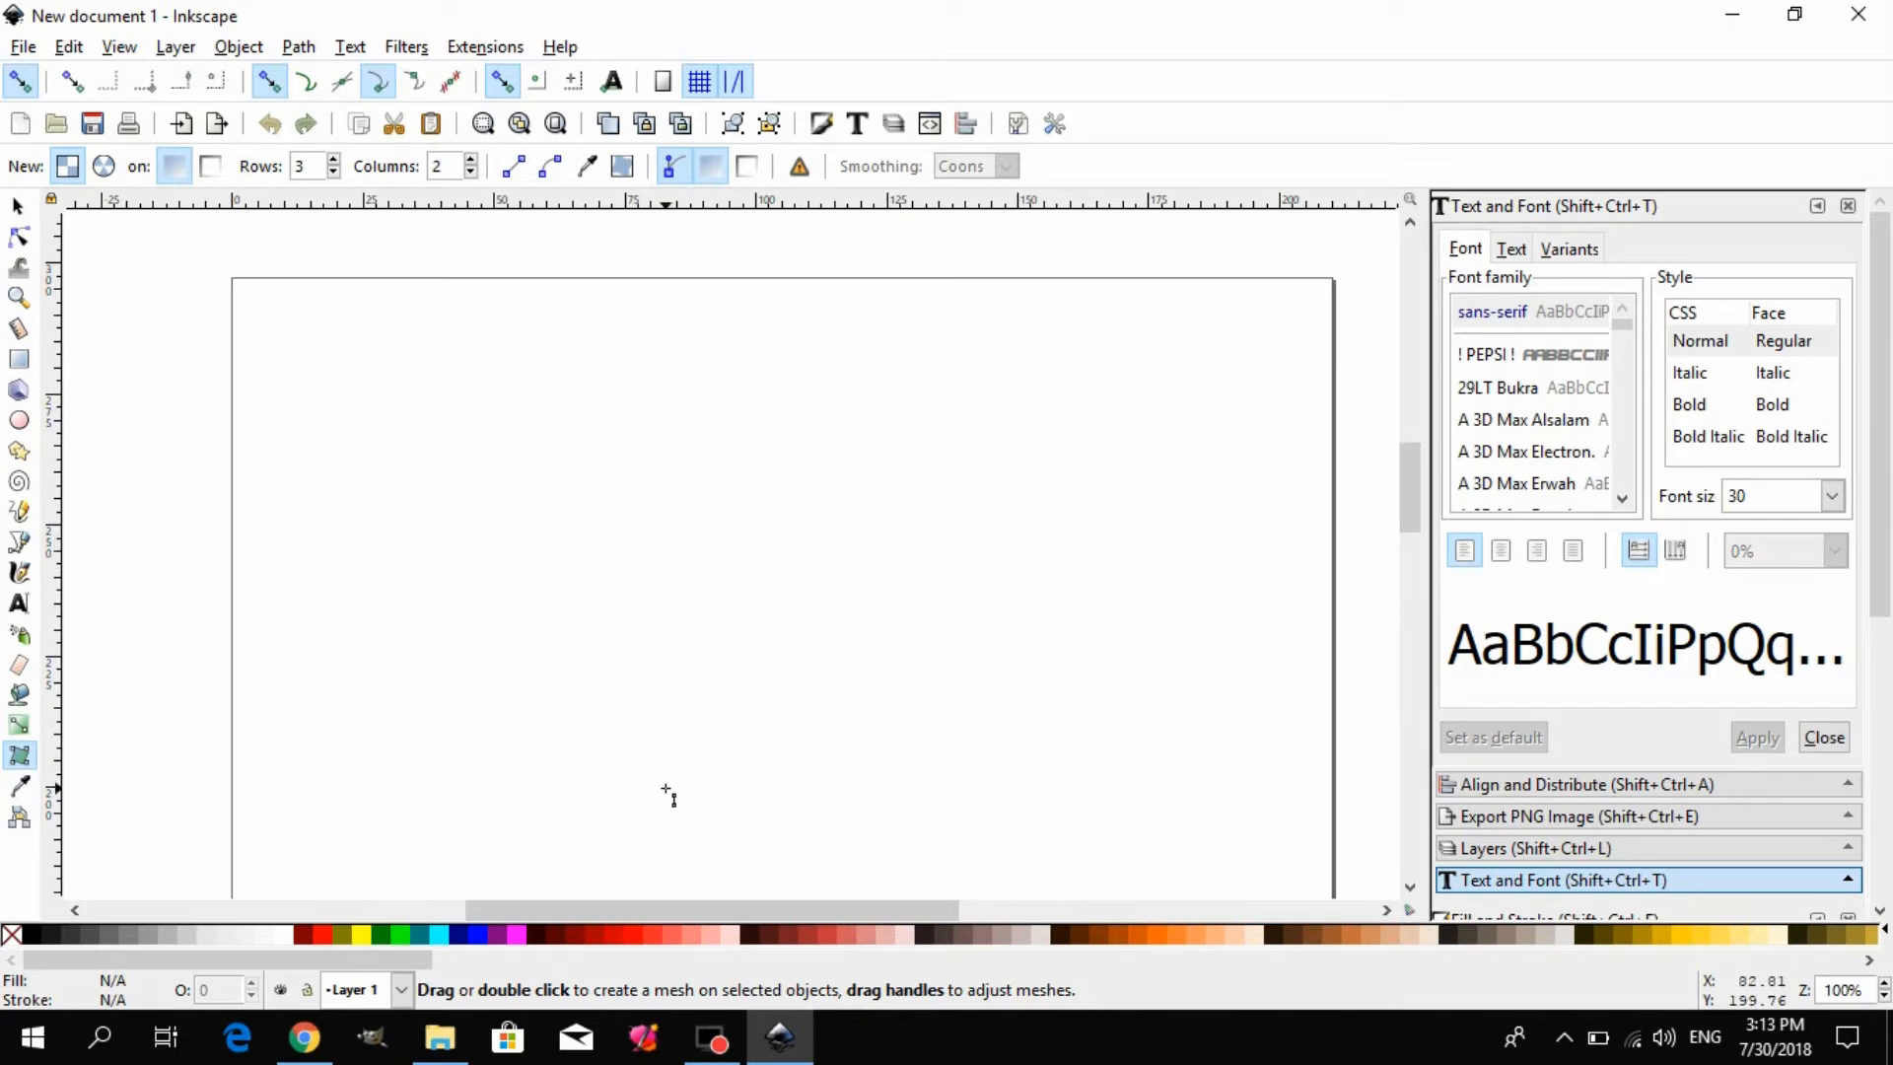
key("r")
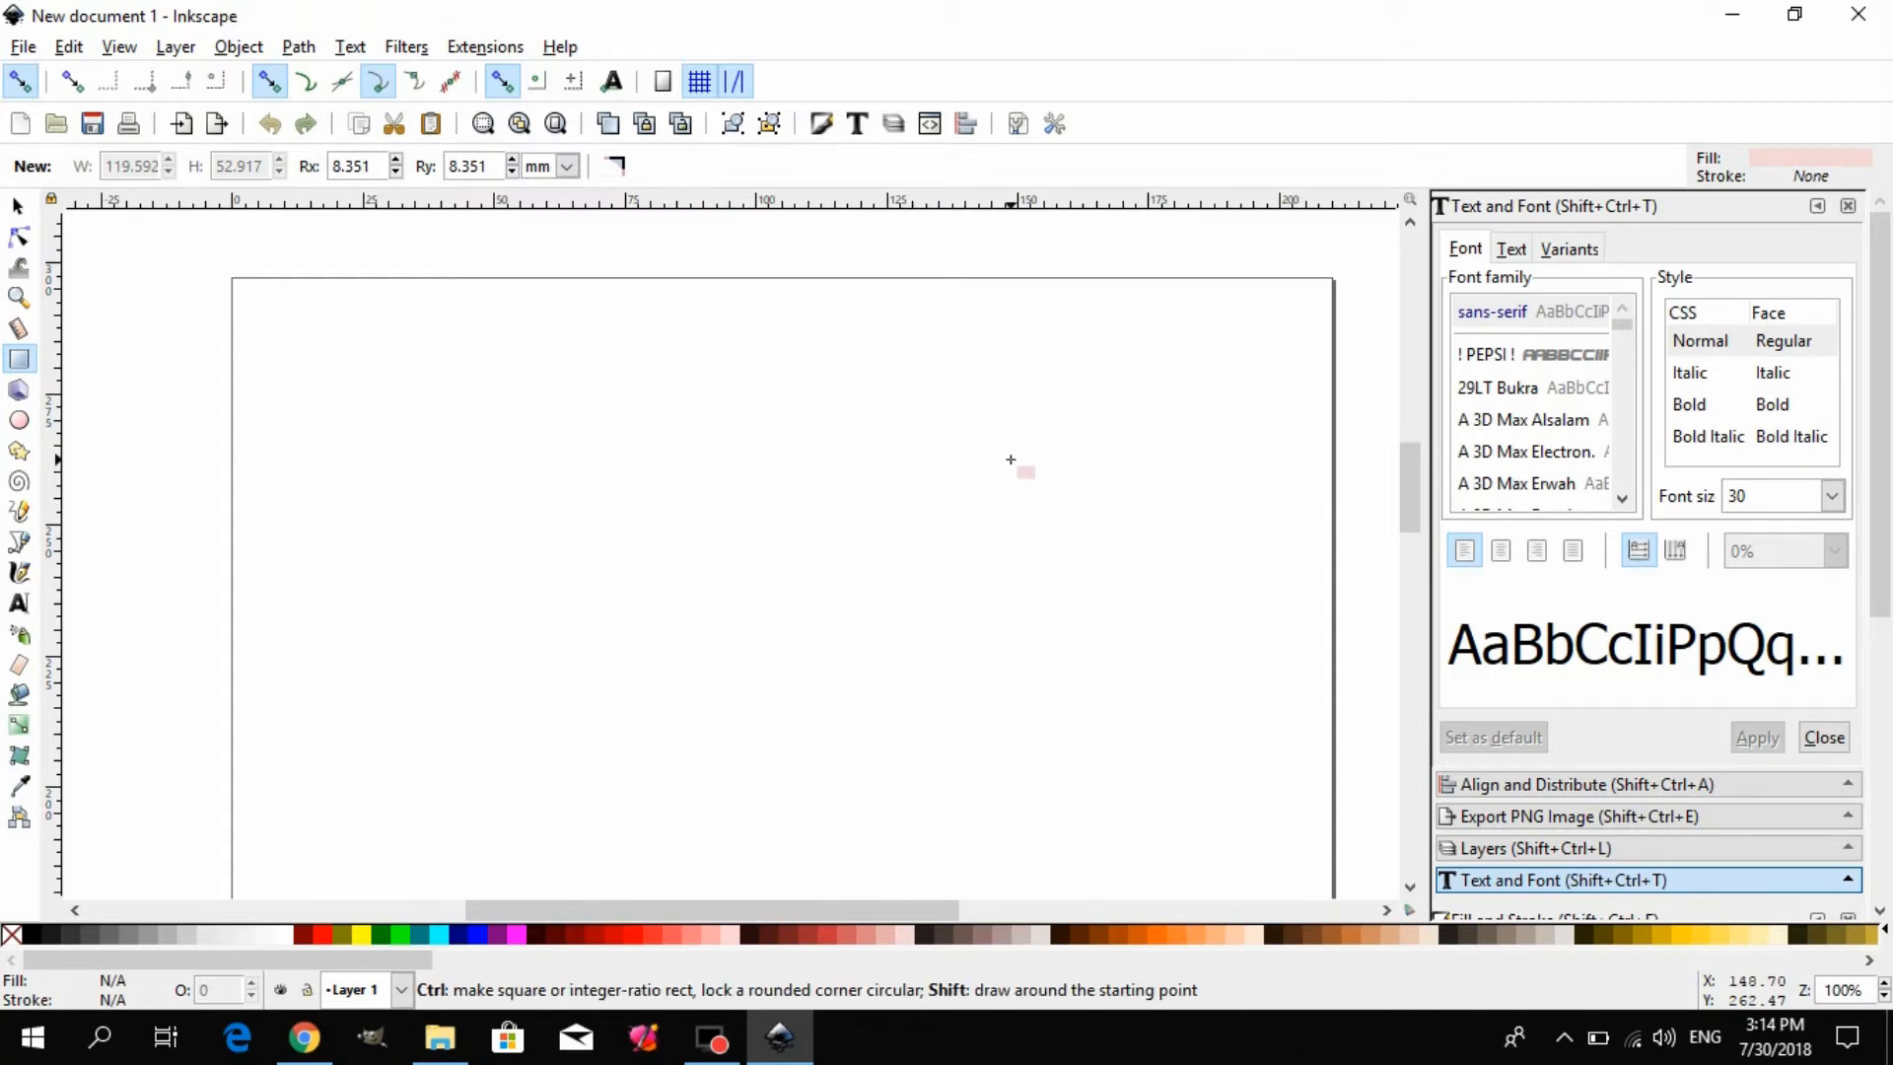
left_click_drag(1156, 314, 681, 613)
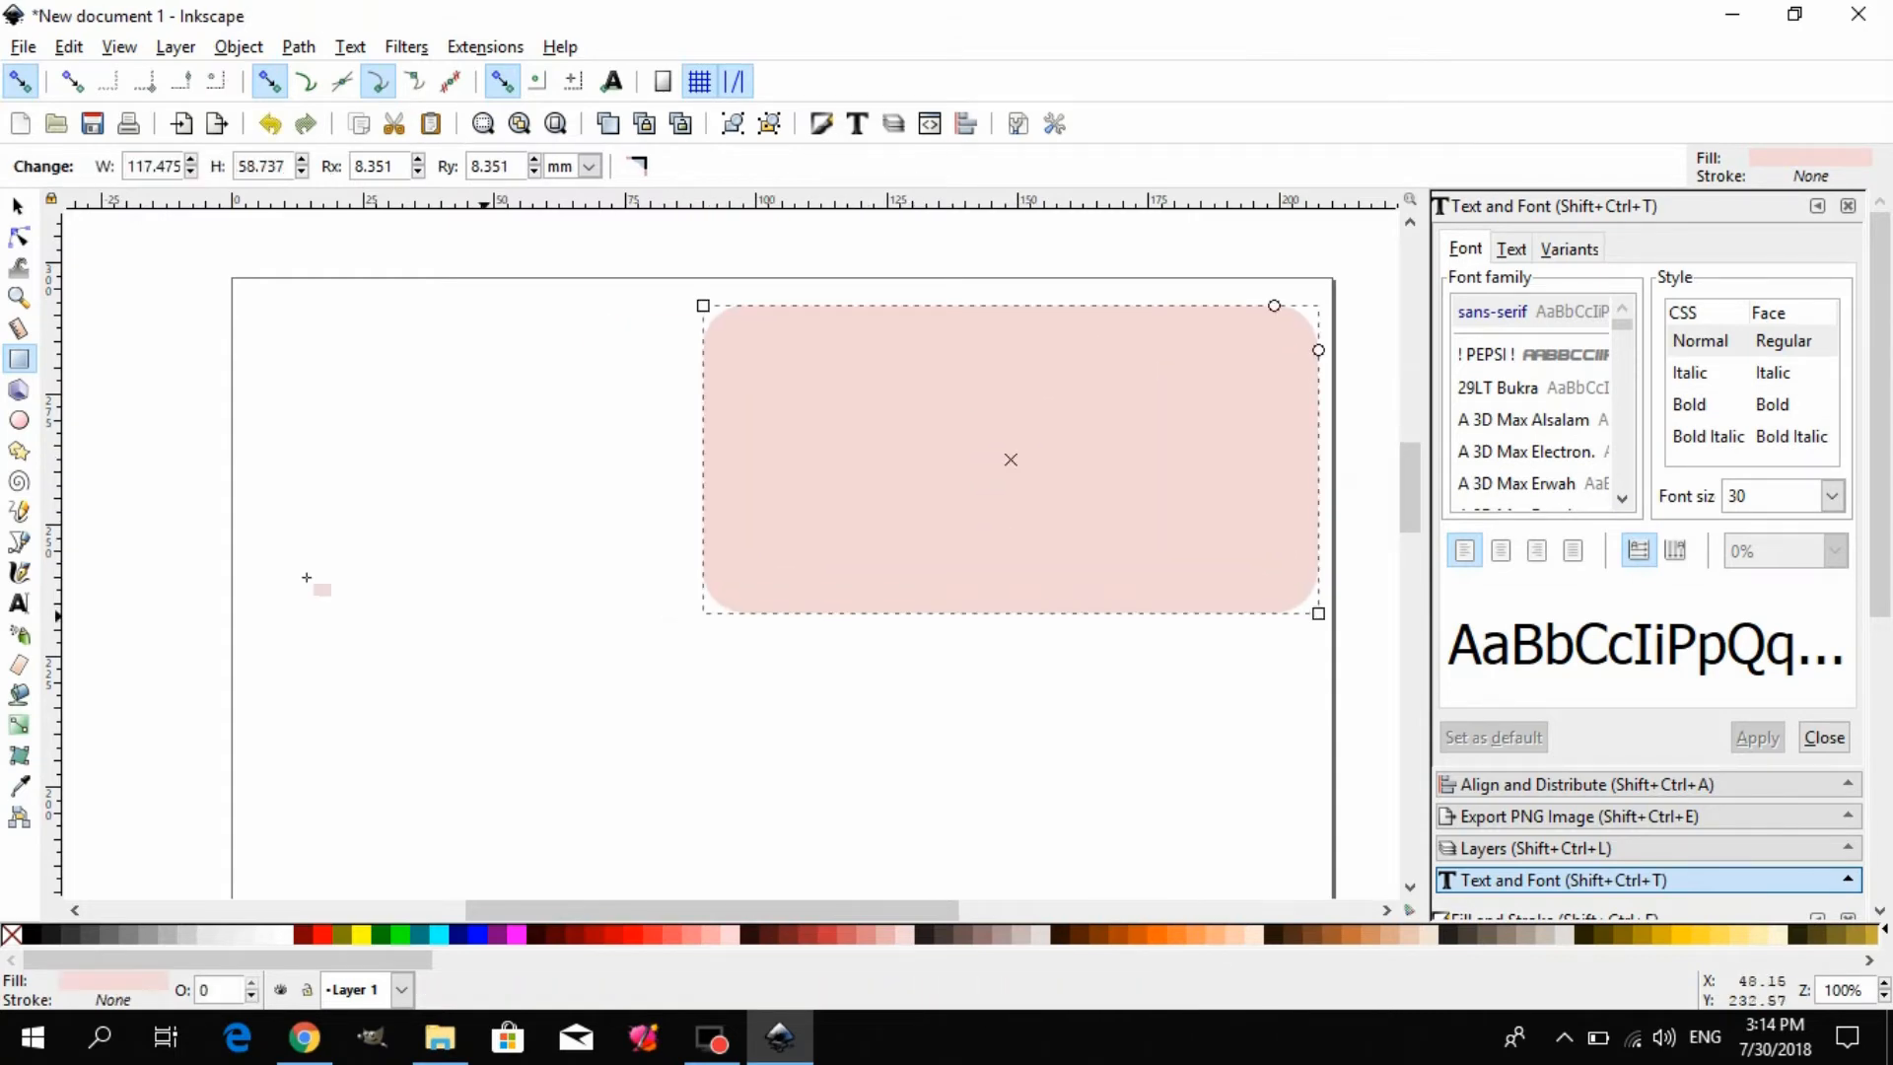
left_click(17, 205)
left_click_drag(1065, 414, 813, 578)
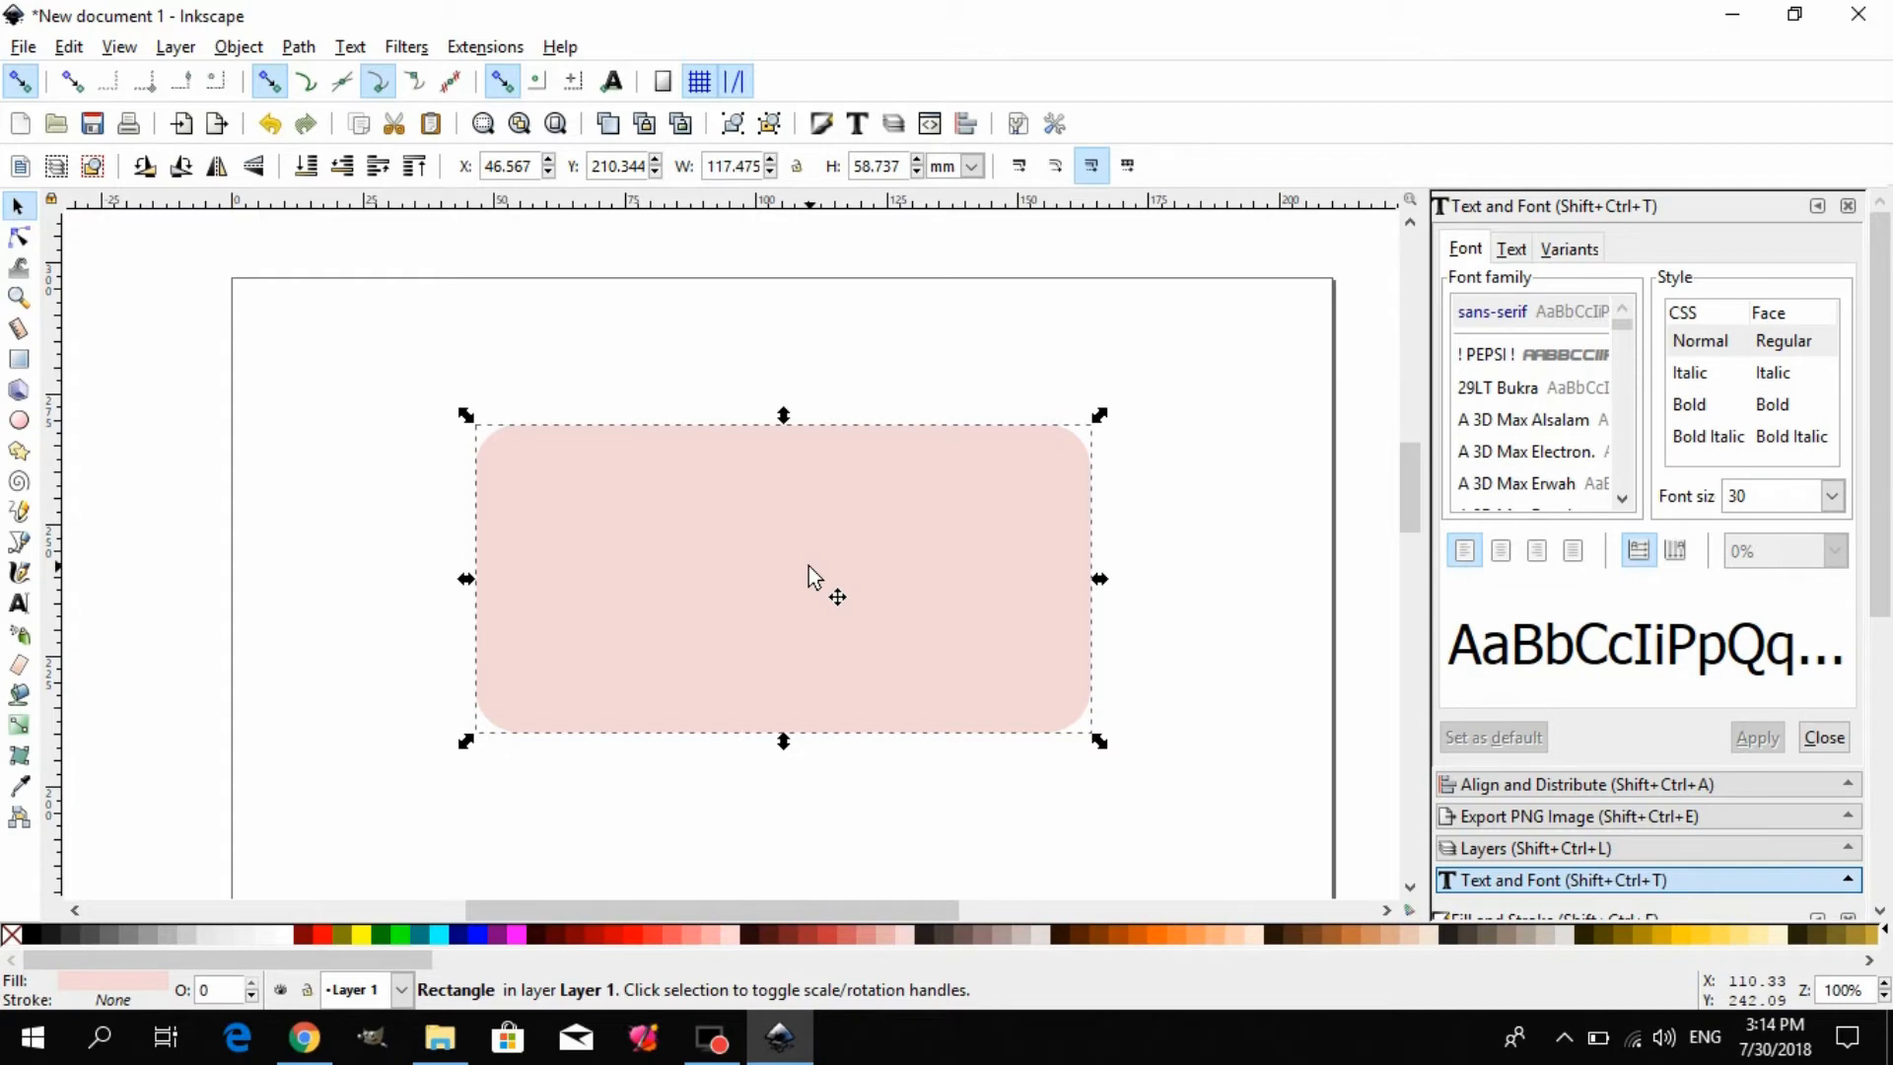
- Try a mesh gradient fill on the pink rectangle through its Fill and Stroke settings, and undo it
left_click(239, 50)
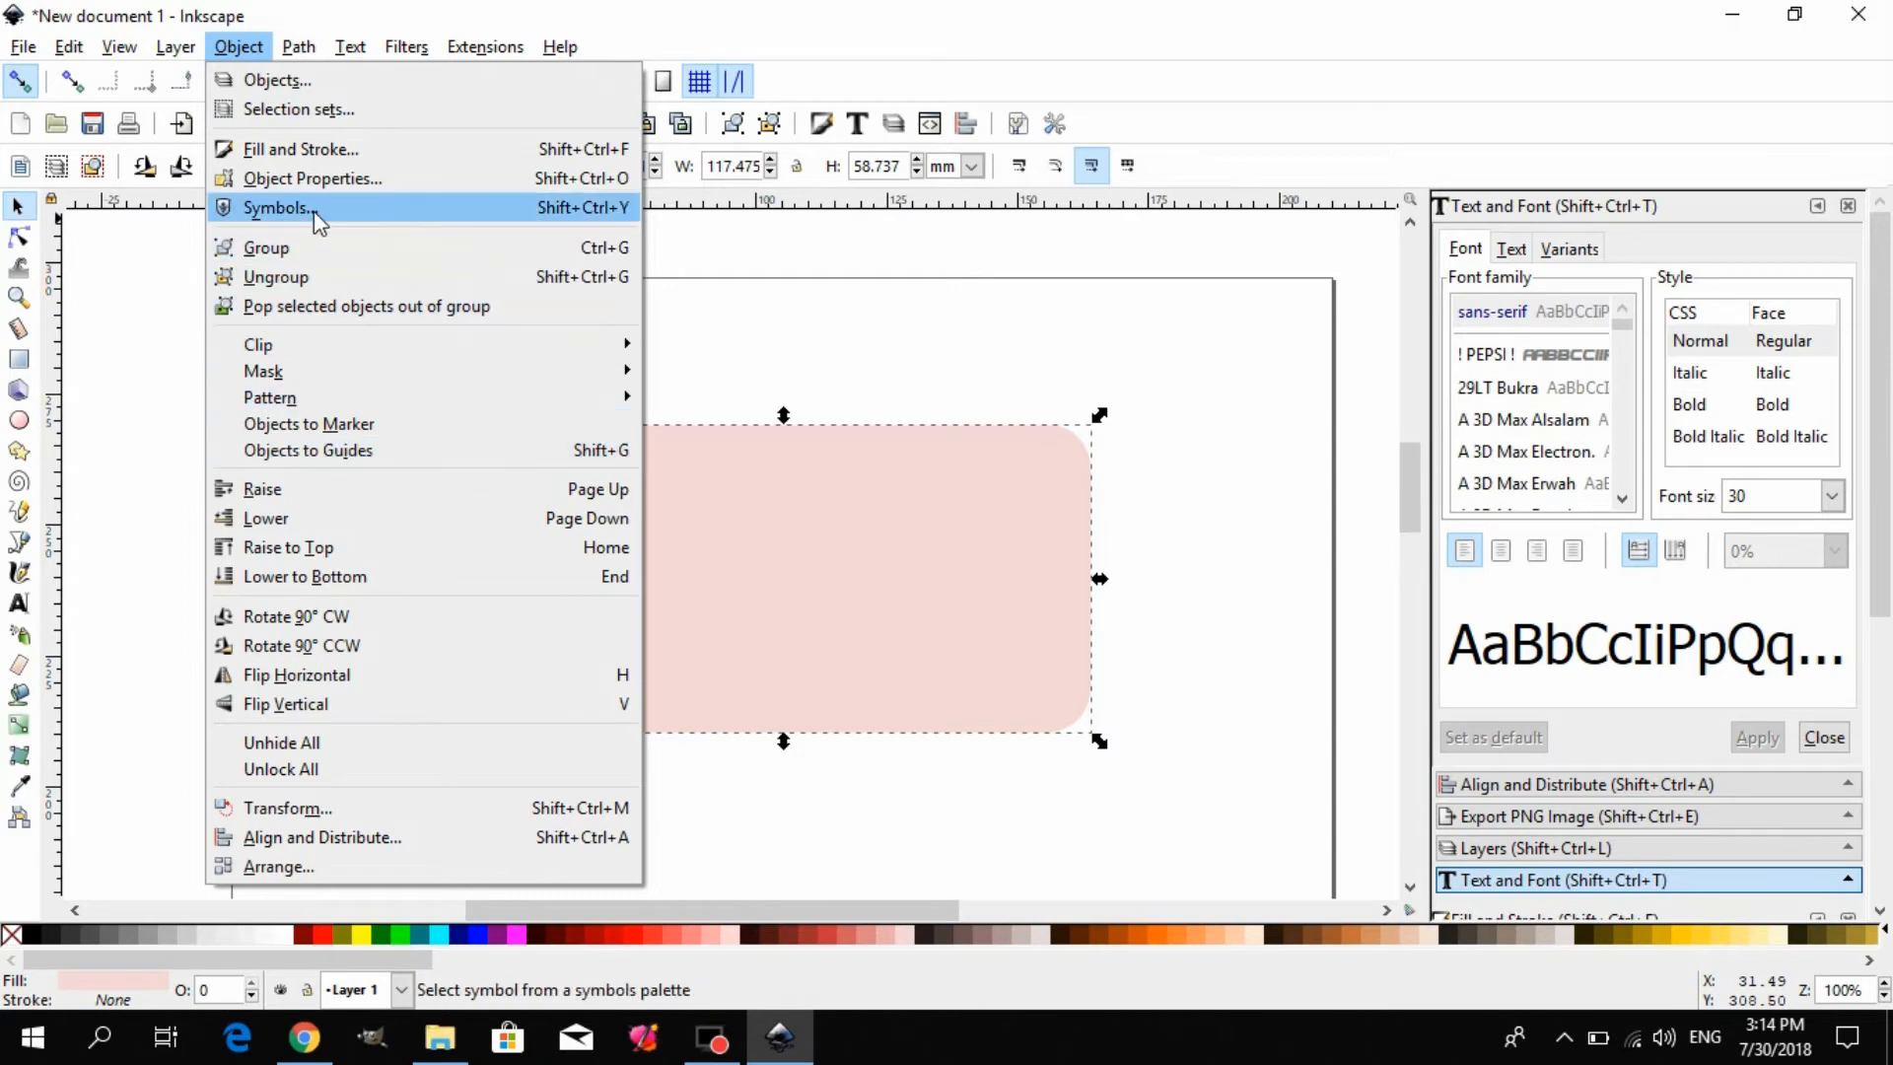
left_click(329, 151)
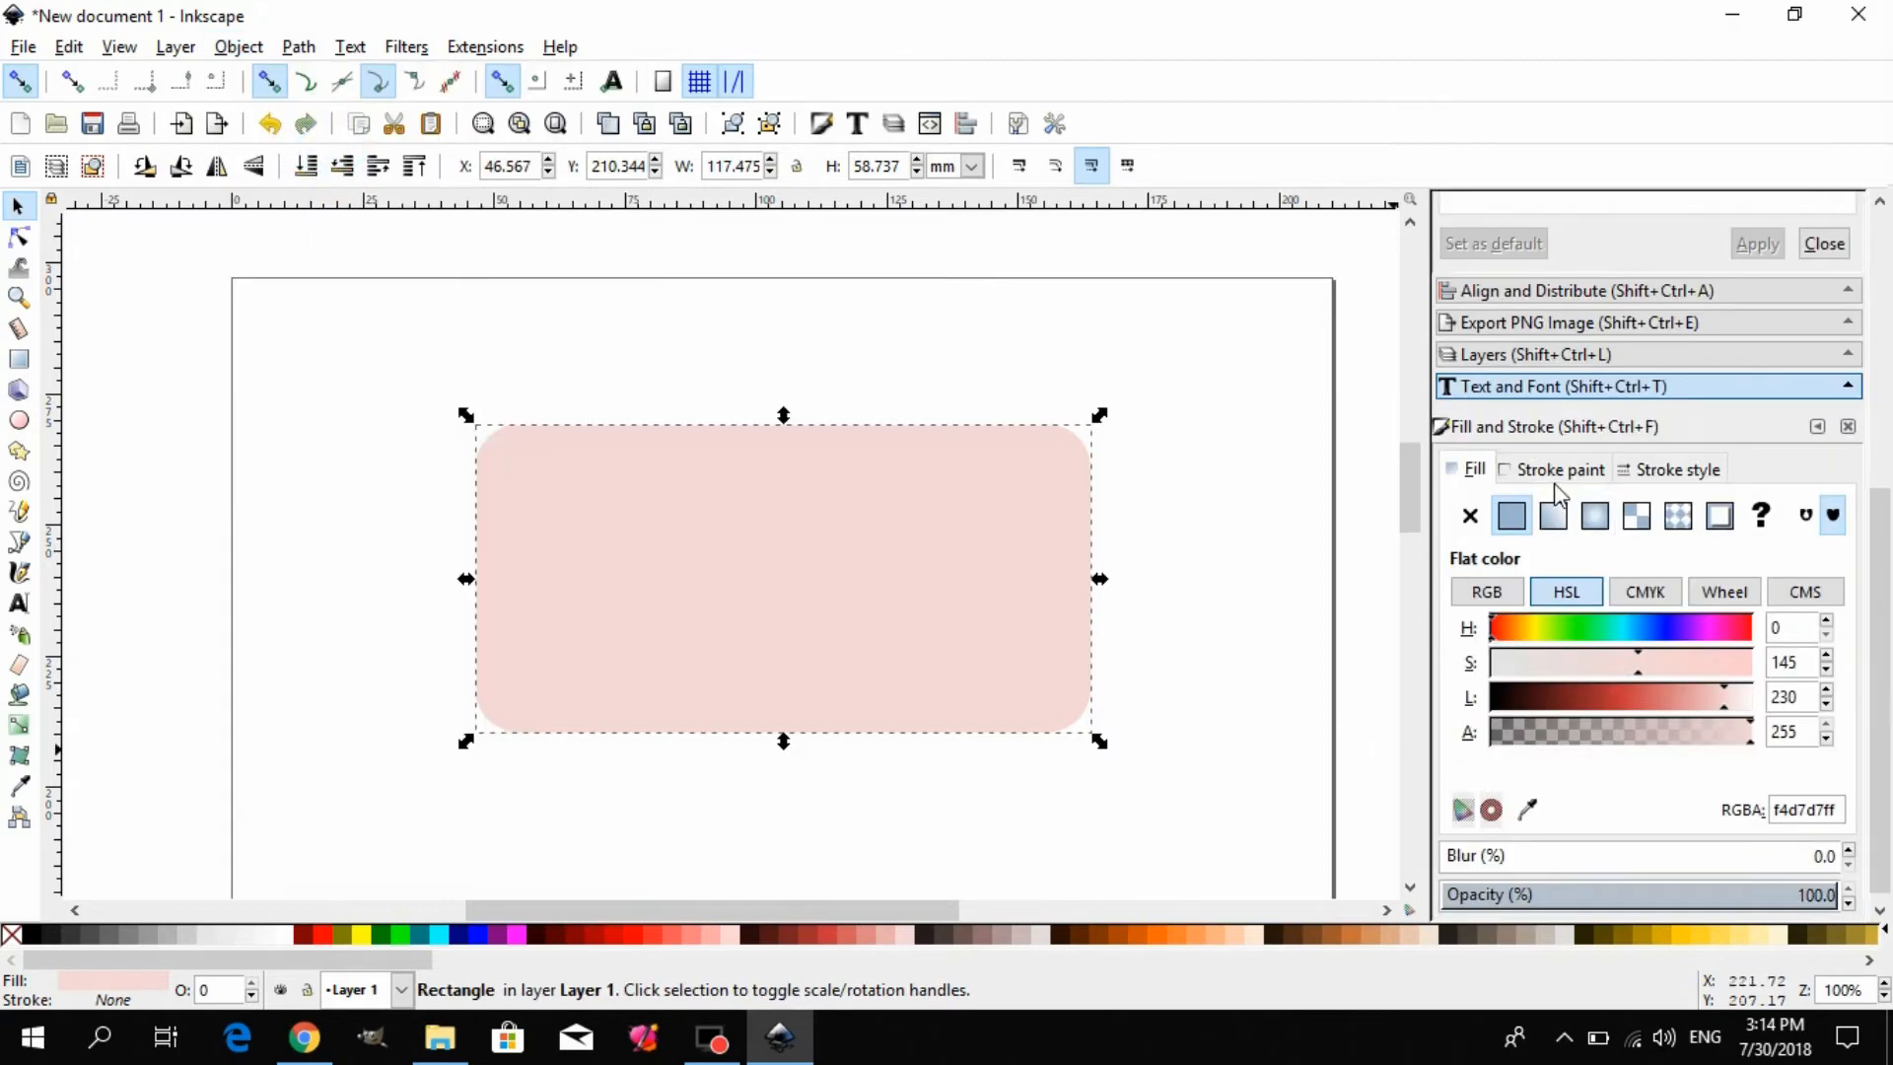
left_click(1637, 516)
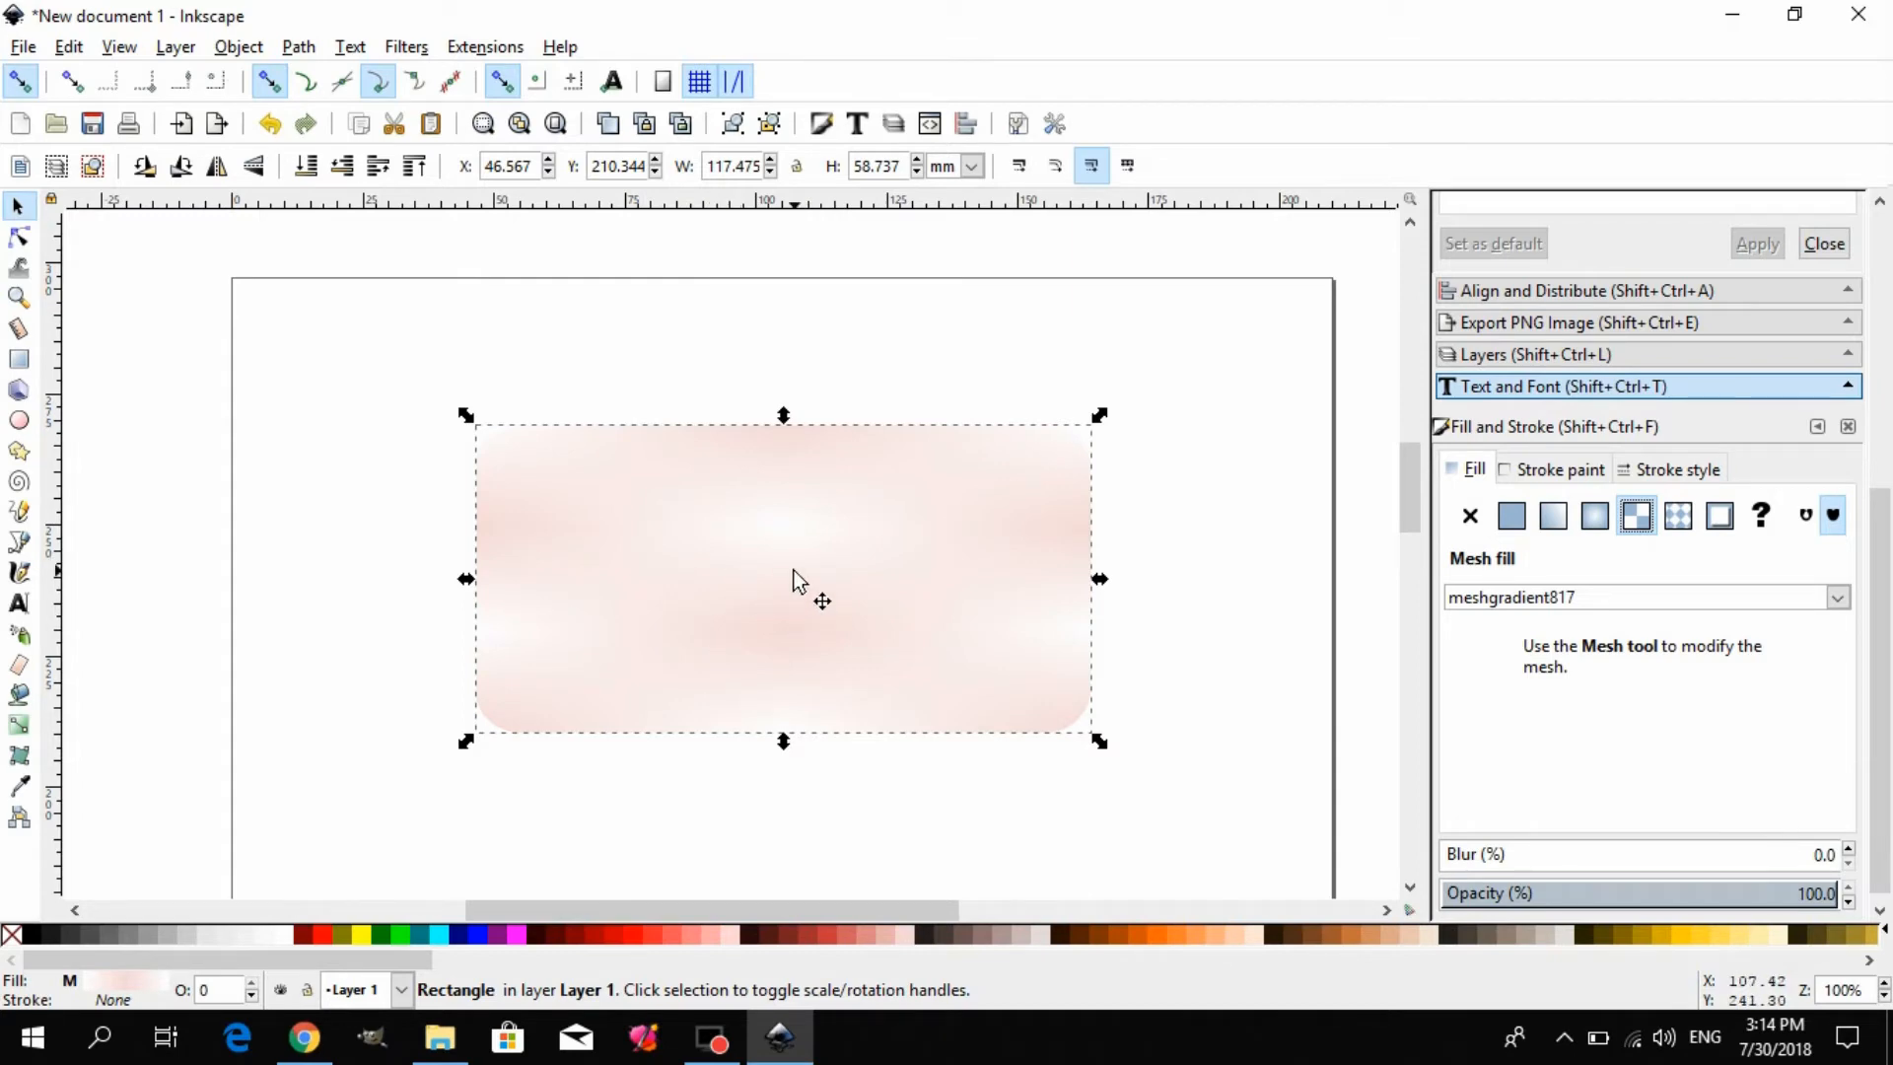
key("ctrl+z")
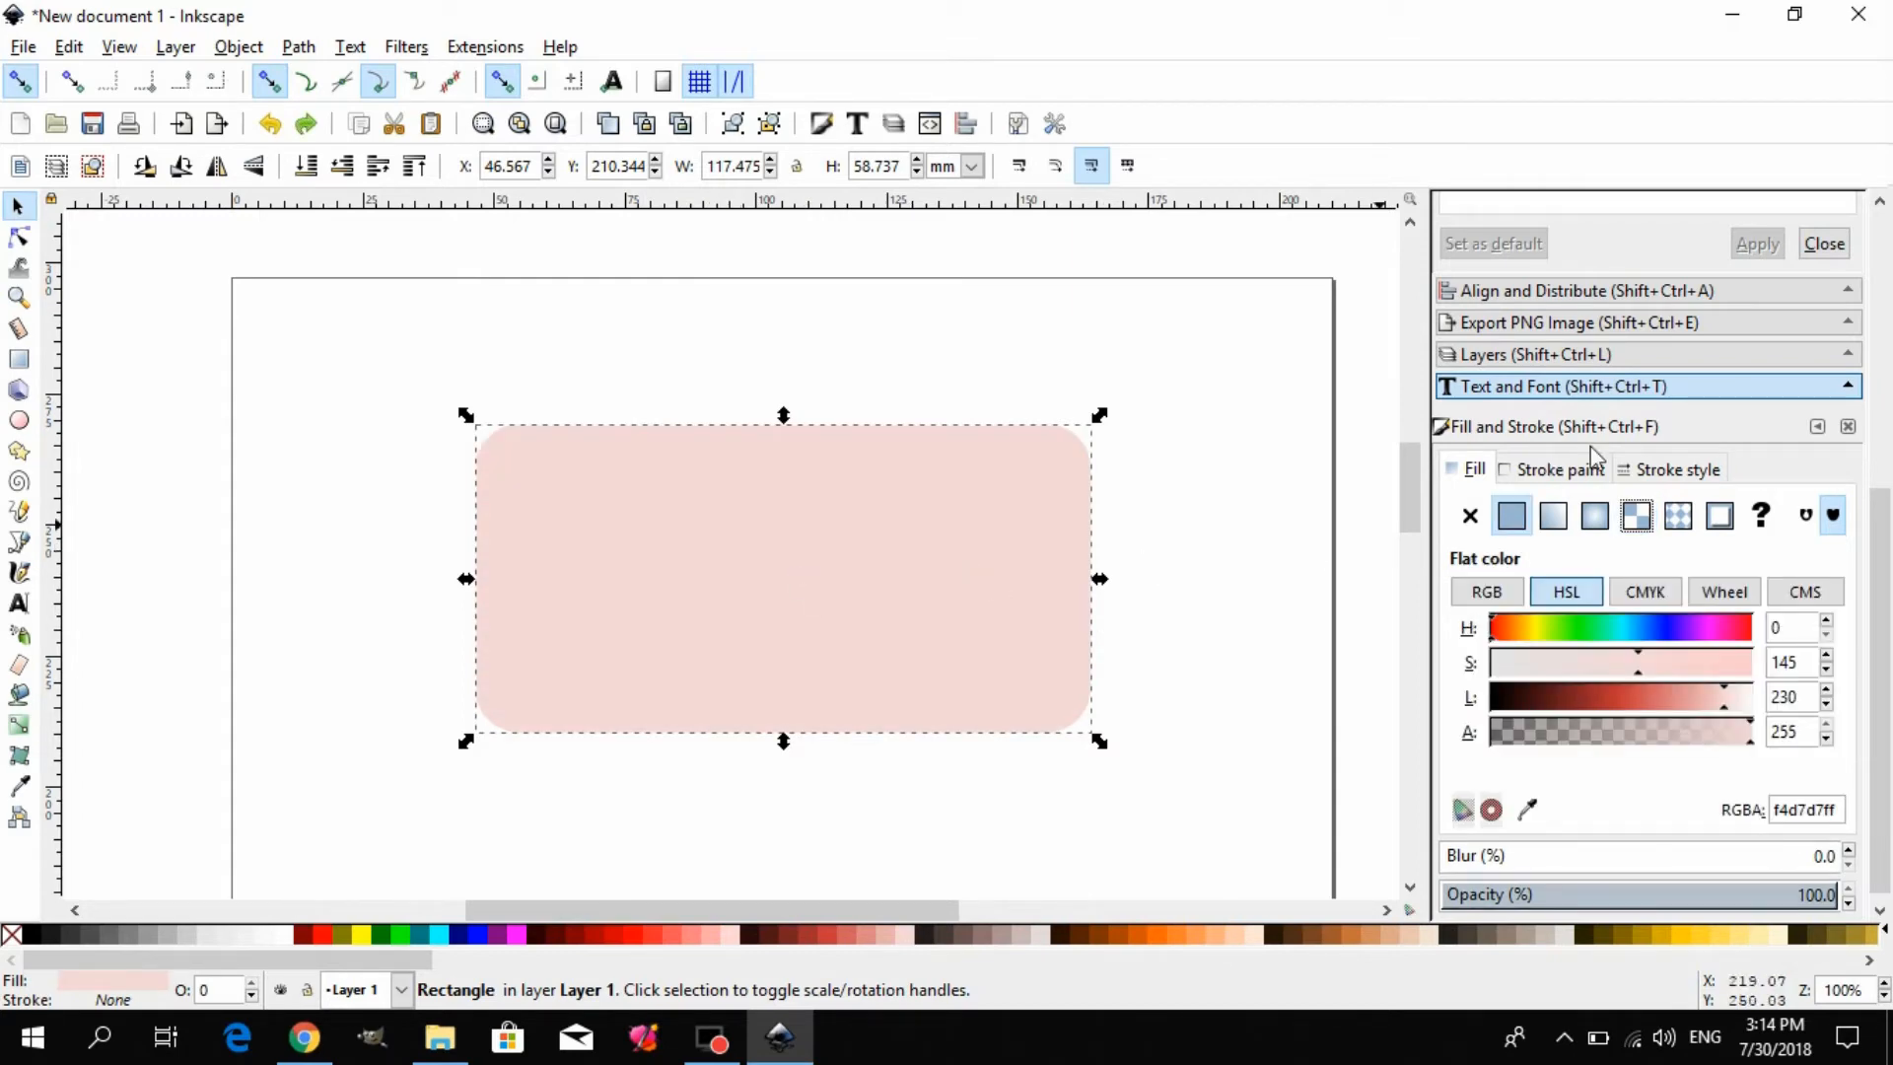
- Create a mesh gradient of 3 rows and 2 columns on the rectangle with the Mesh tool and colour its top-centre node #E3DBDB
left_click(18, 757)
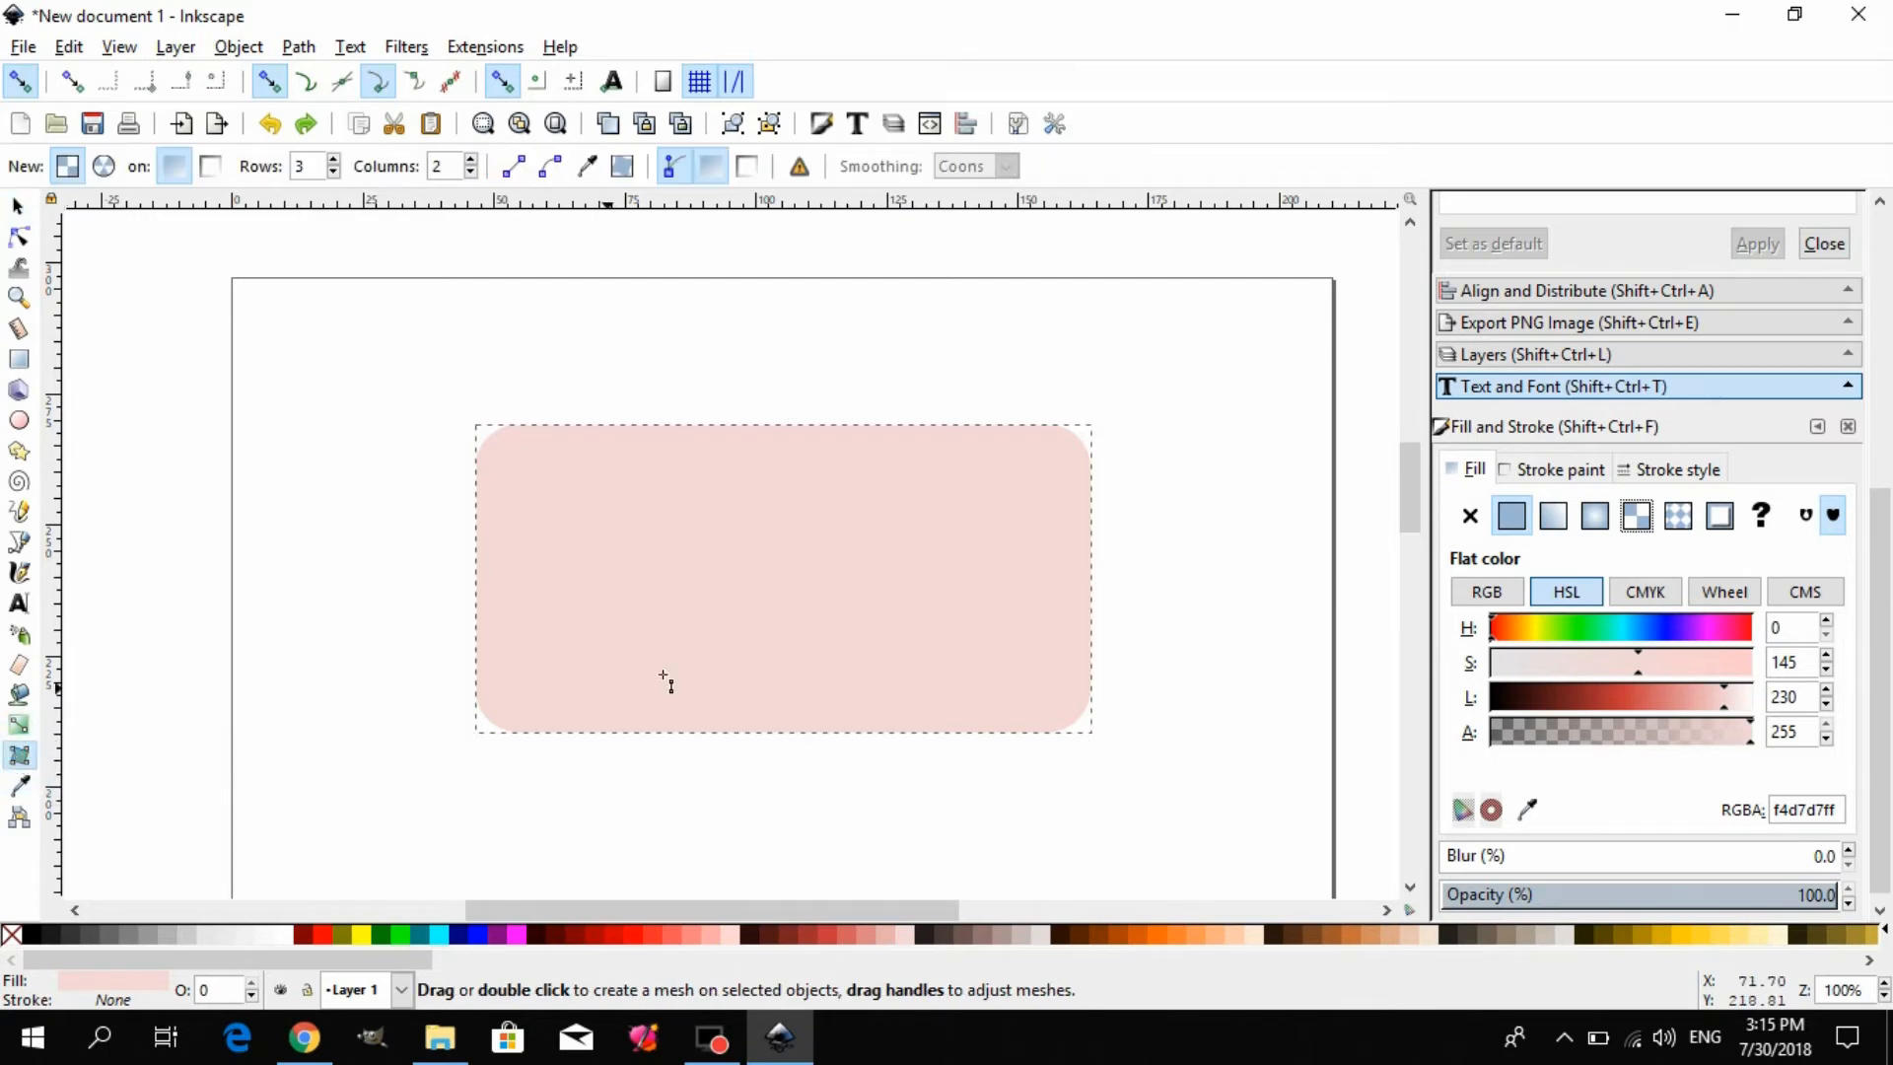
double_click(804, 526)
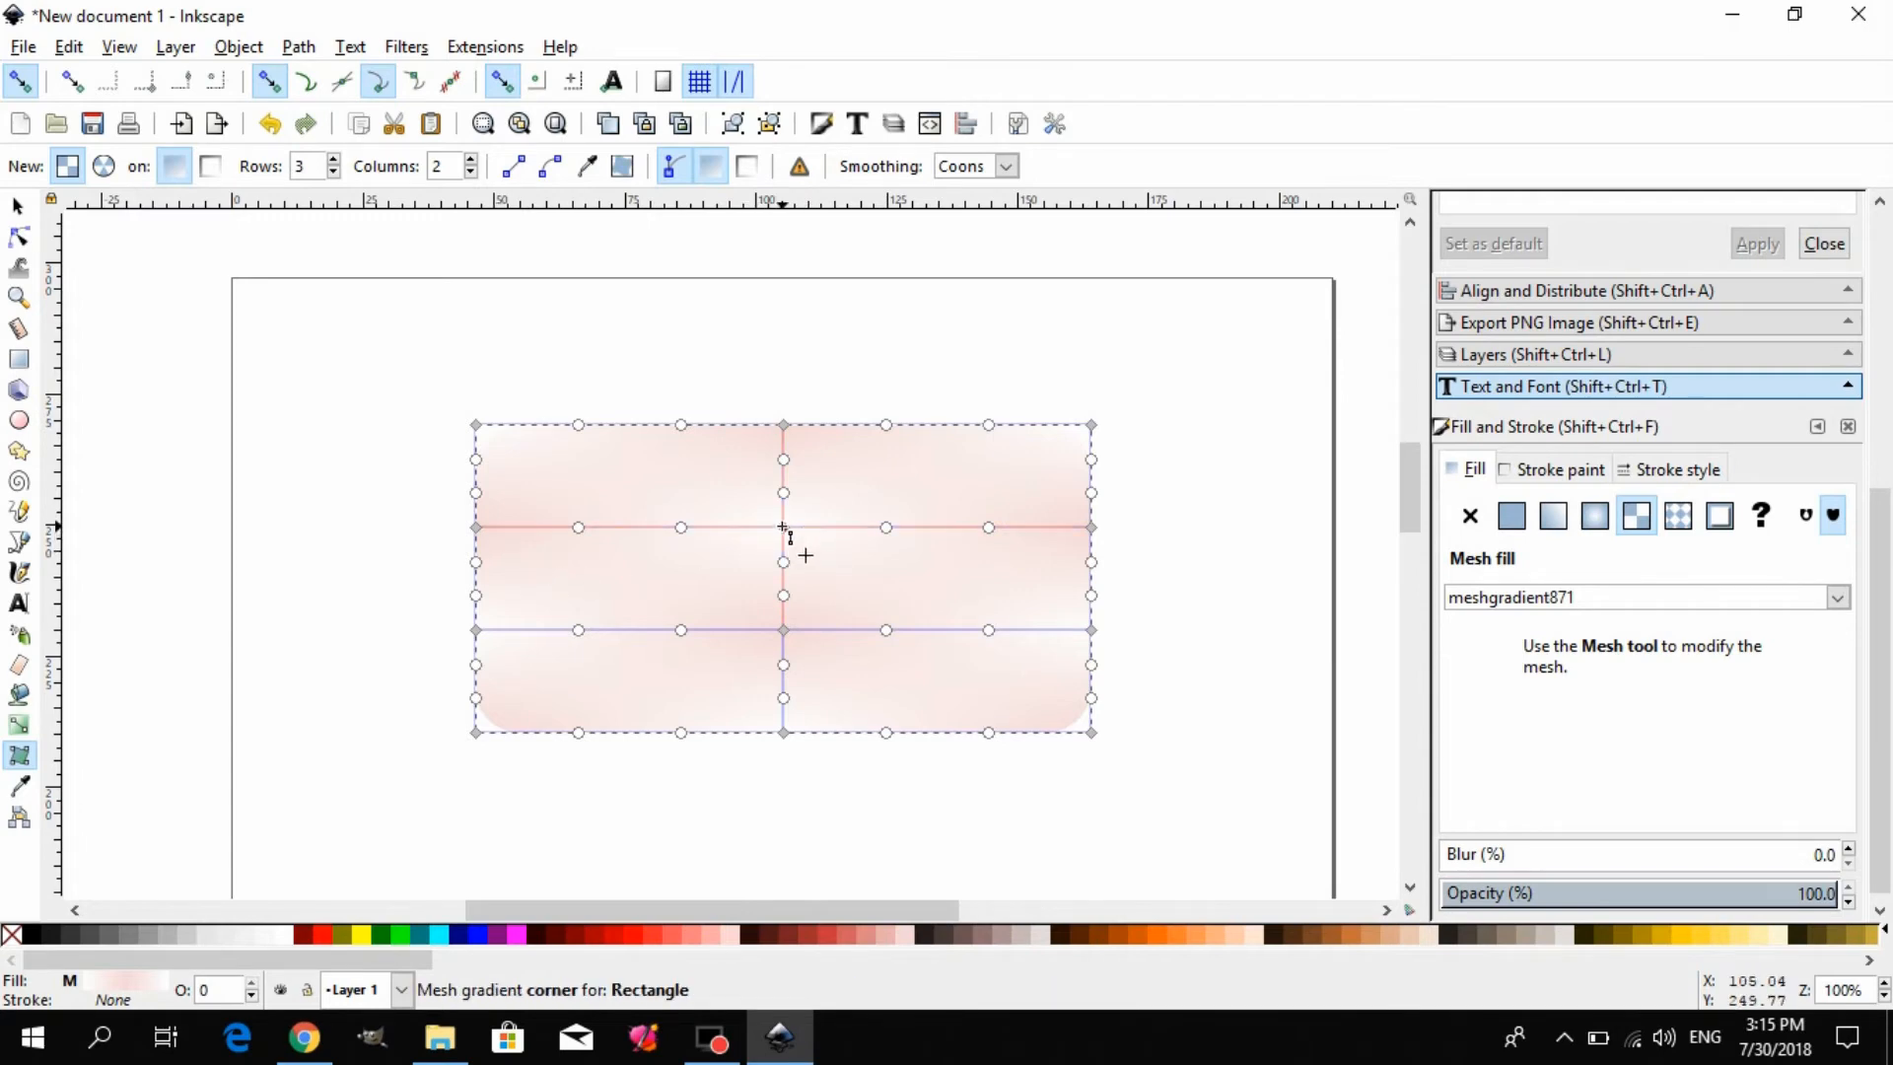
left_click(784, 425)
left_click(1045, 937)
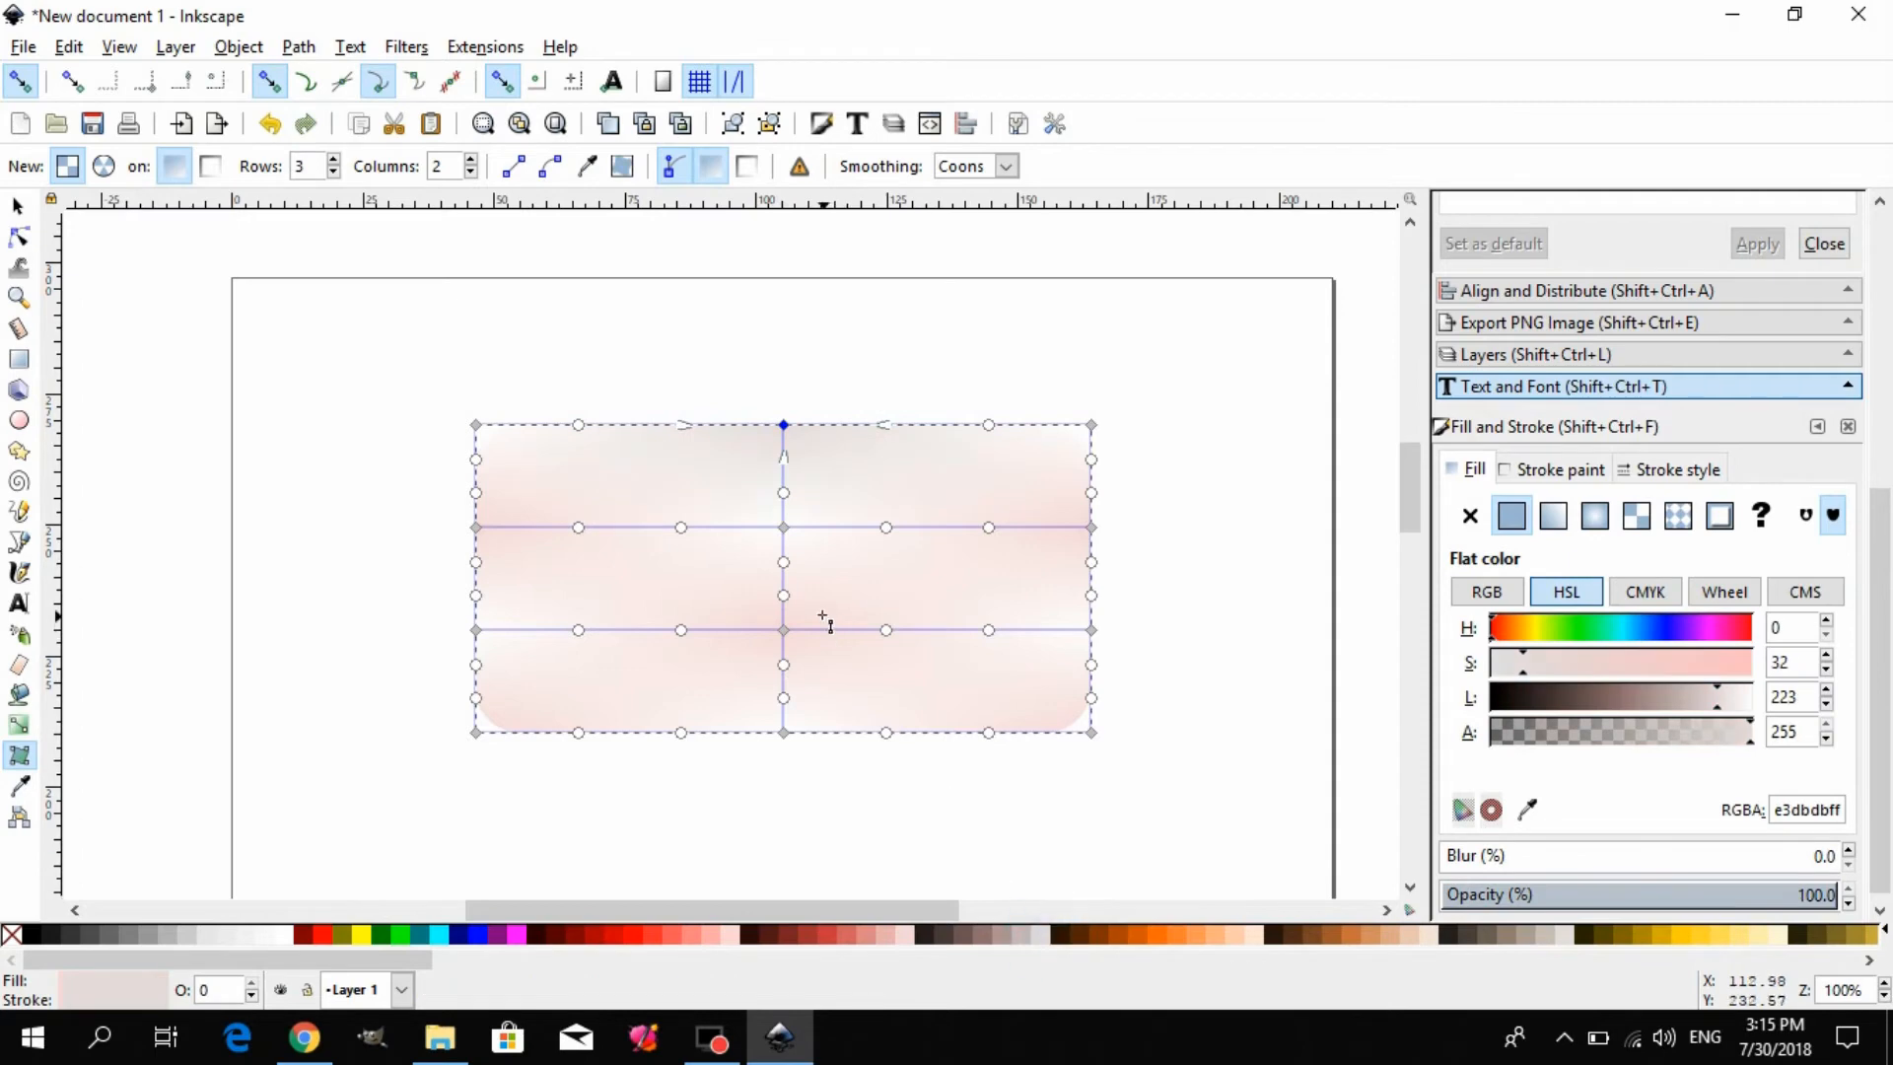
- Colour the remaining centre-line mesh nodes from top to bottom: #FFE6D5, magenta #FF00FF and blue on the bottom edge
left_click(784, 527)
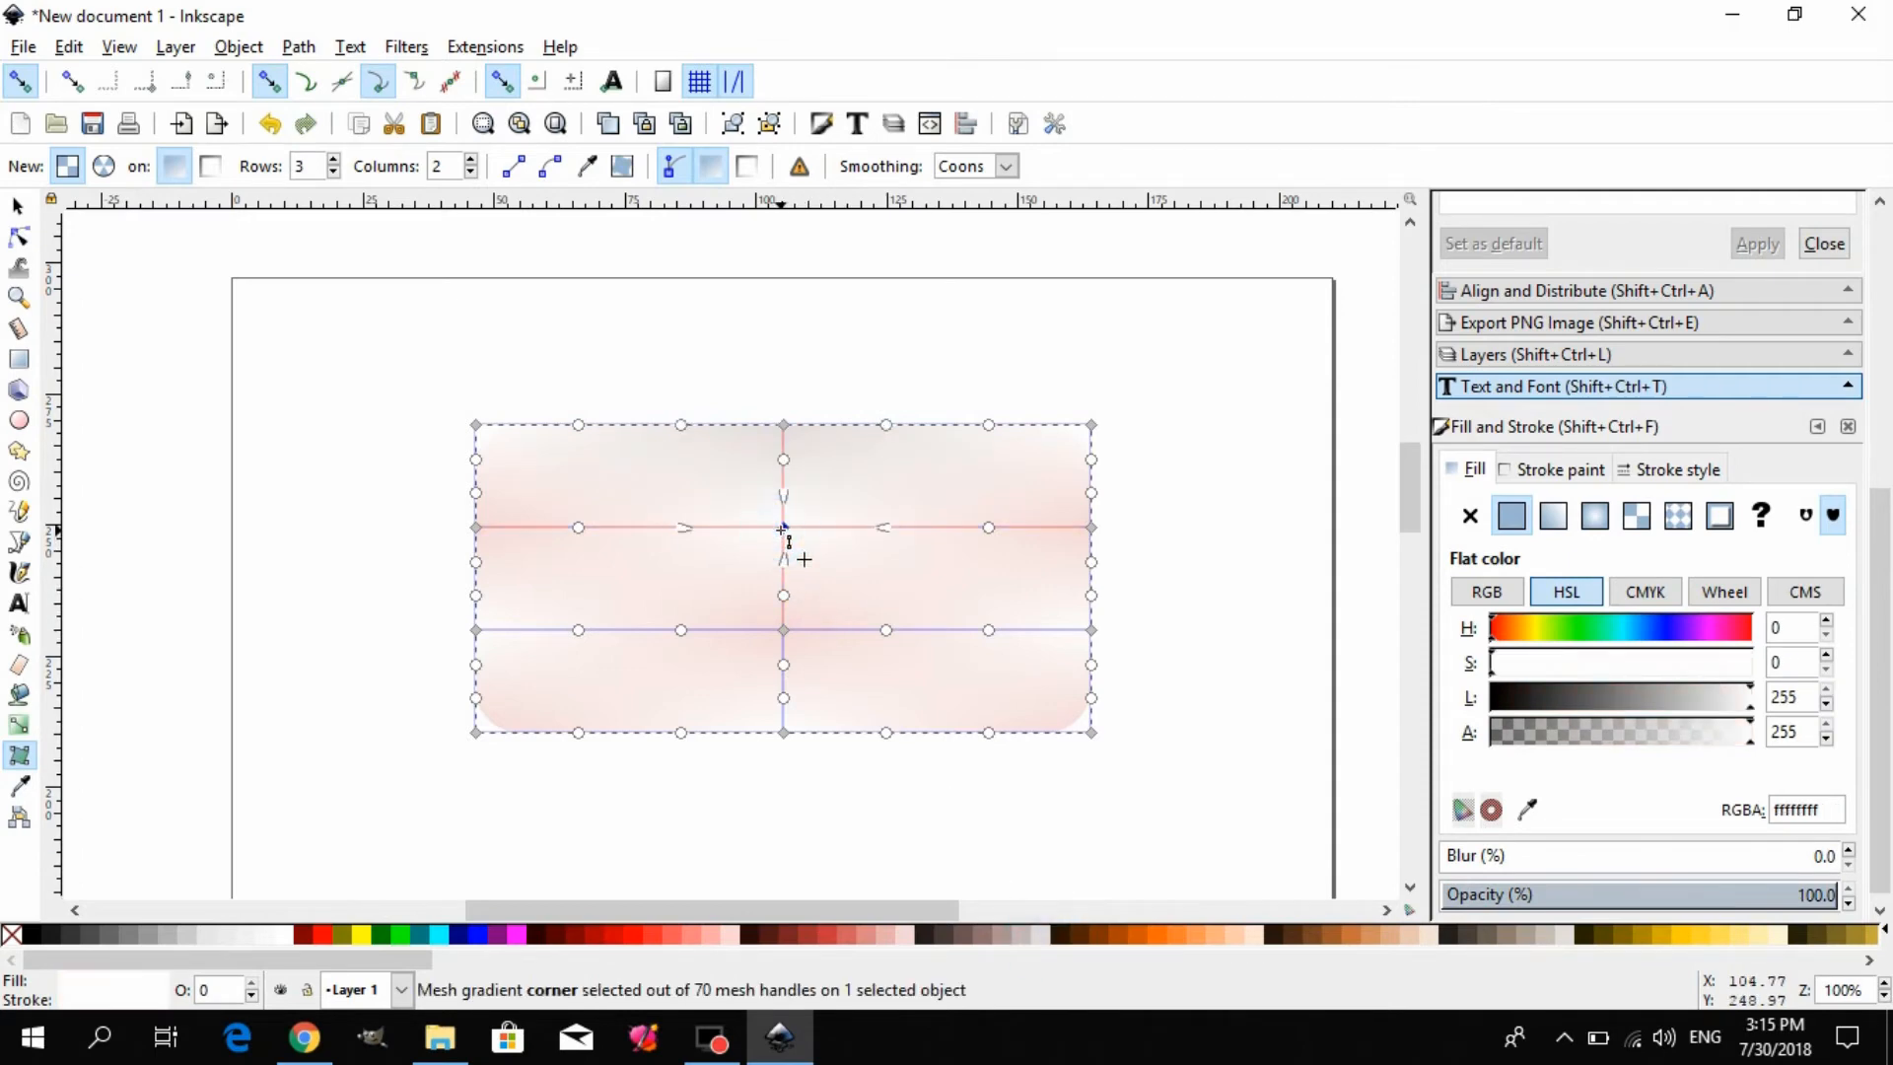
left_click(1255, 937)
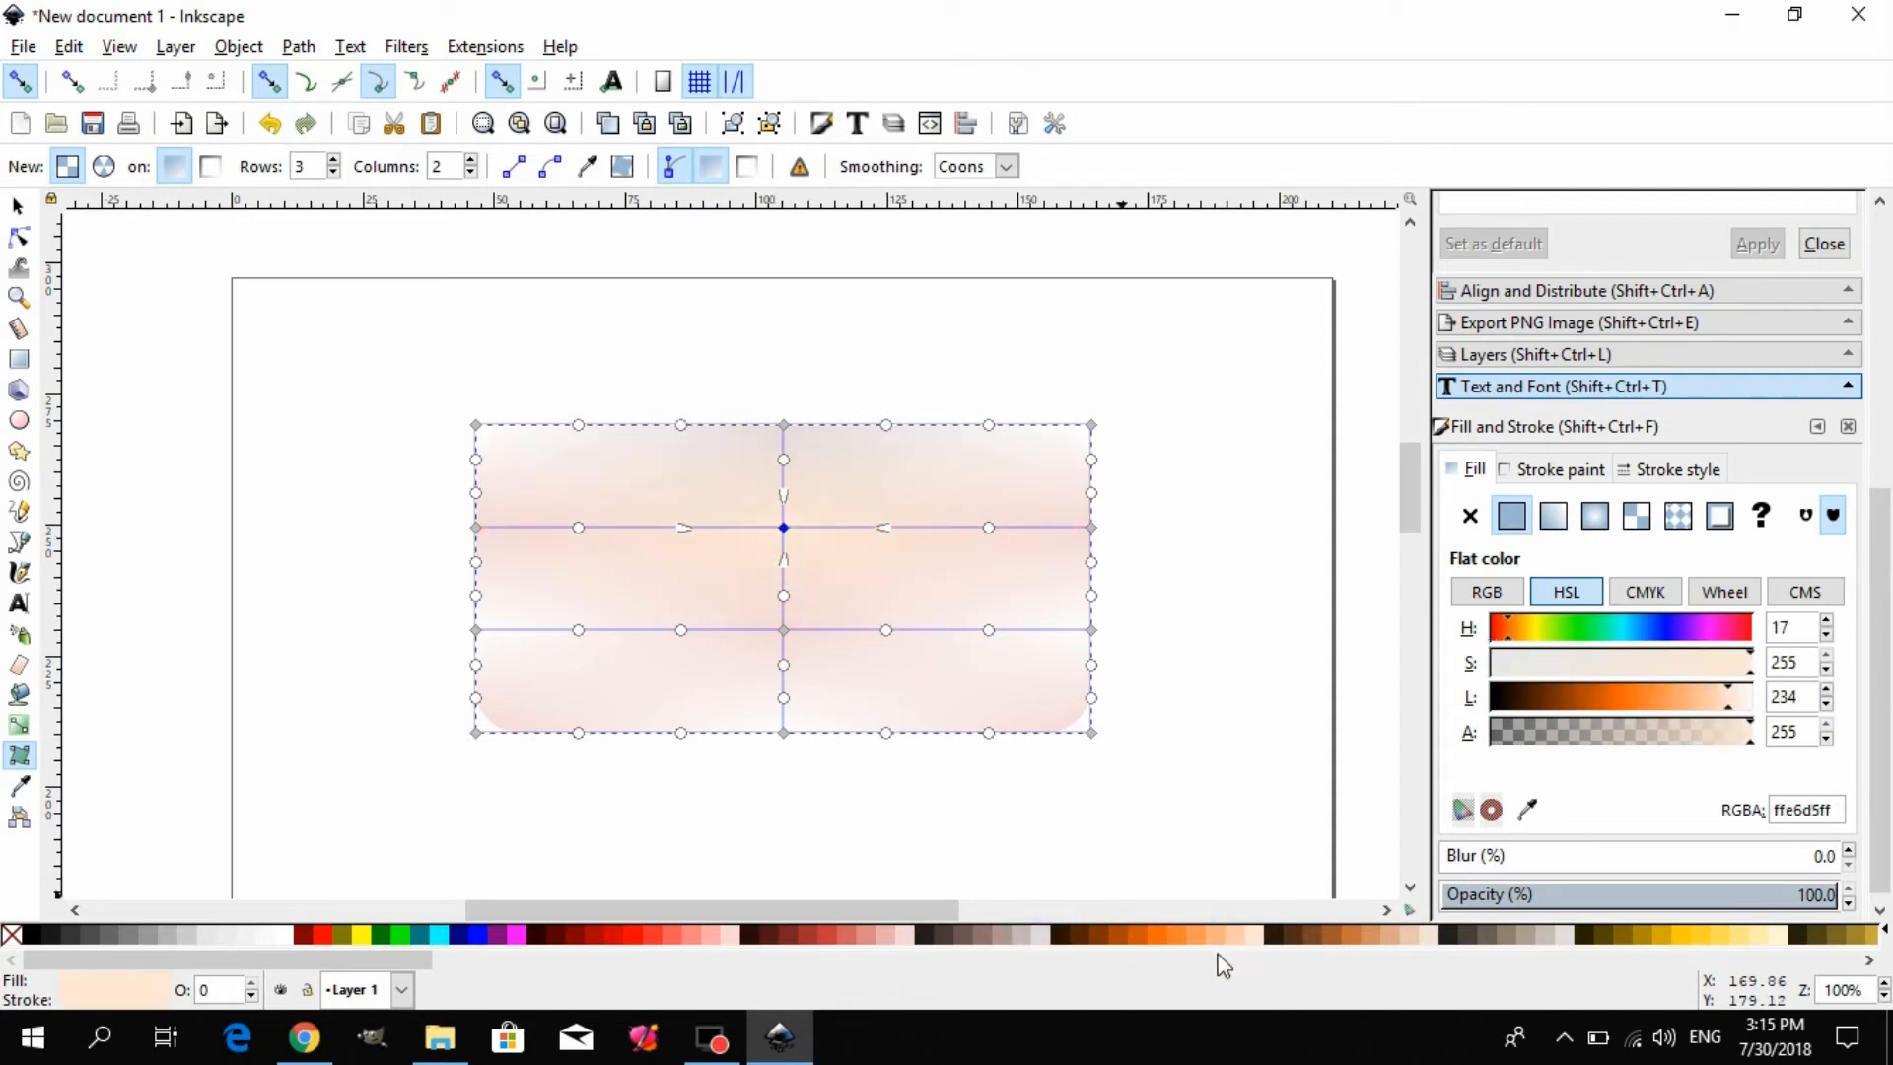
left_click(784, 629)
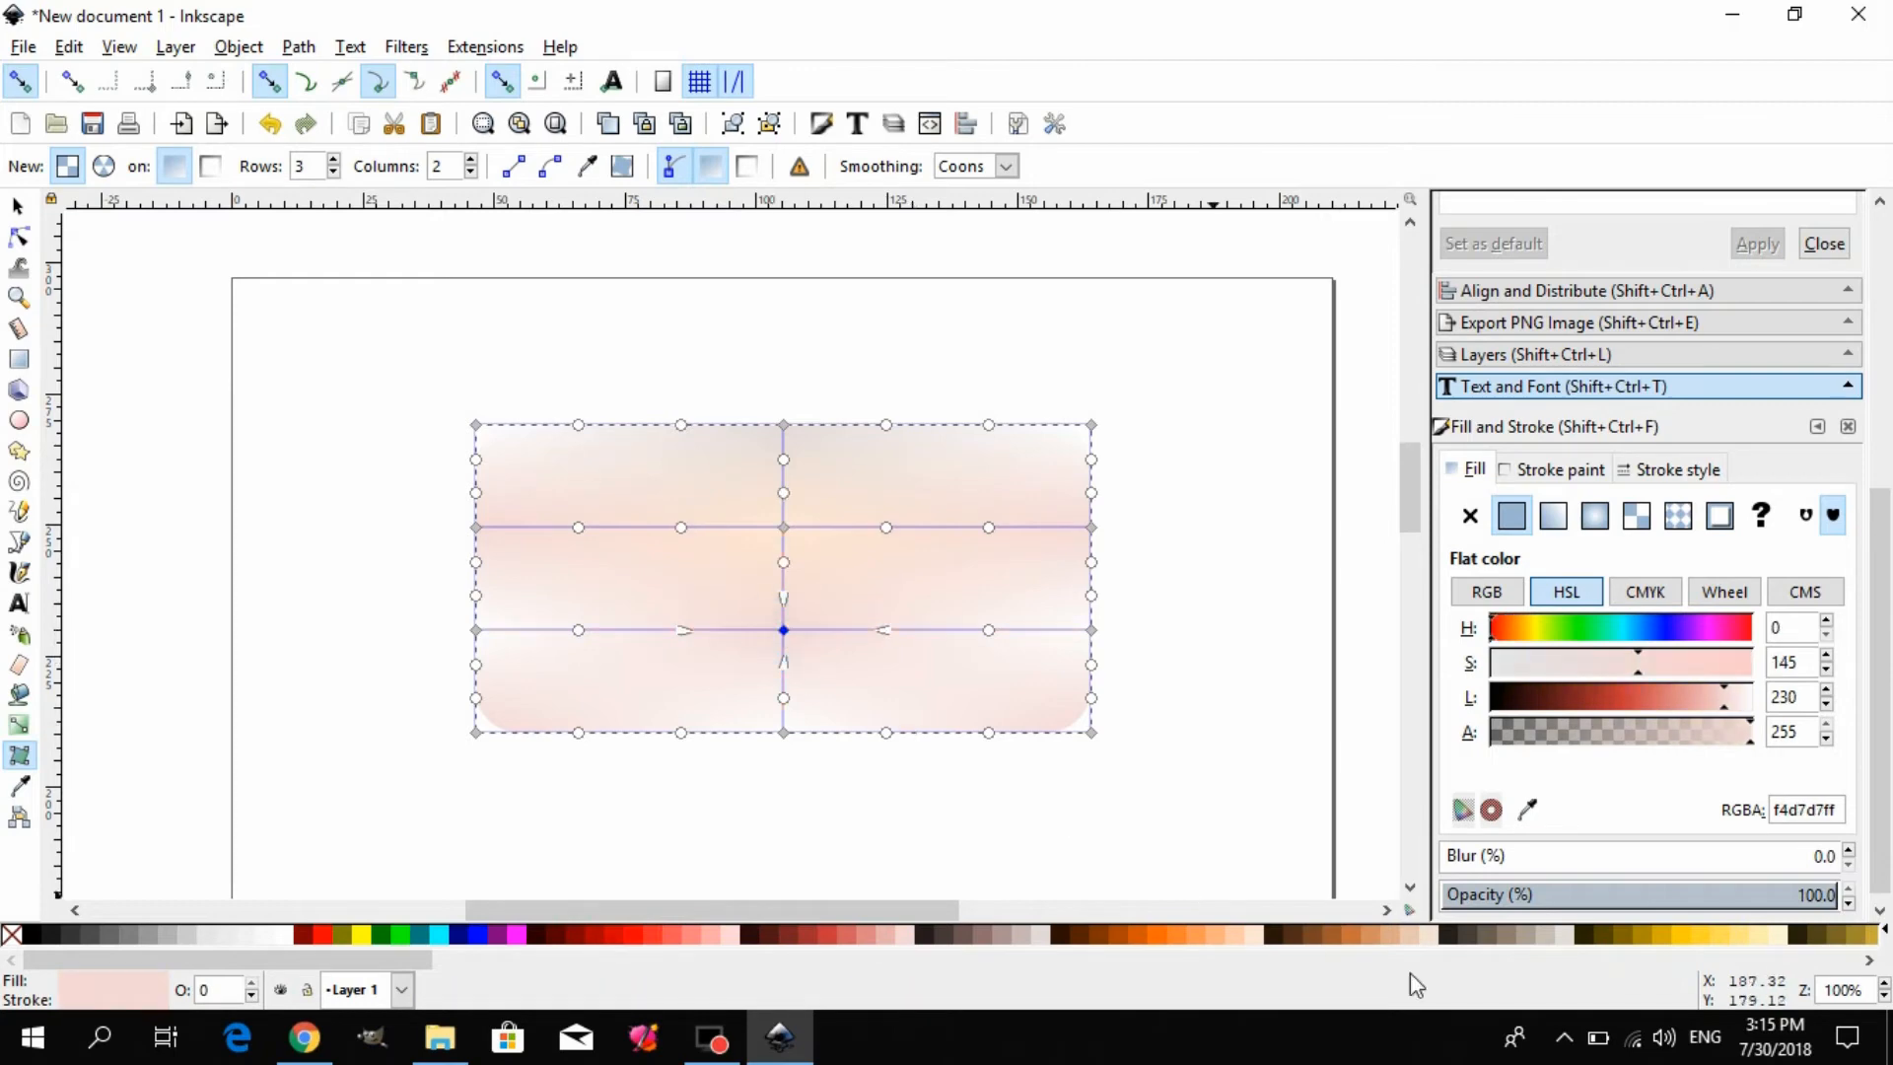
left_click(513, 934)
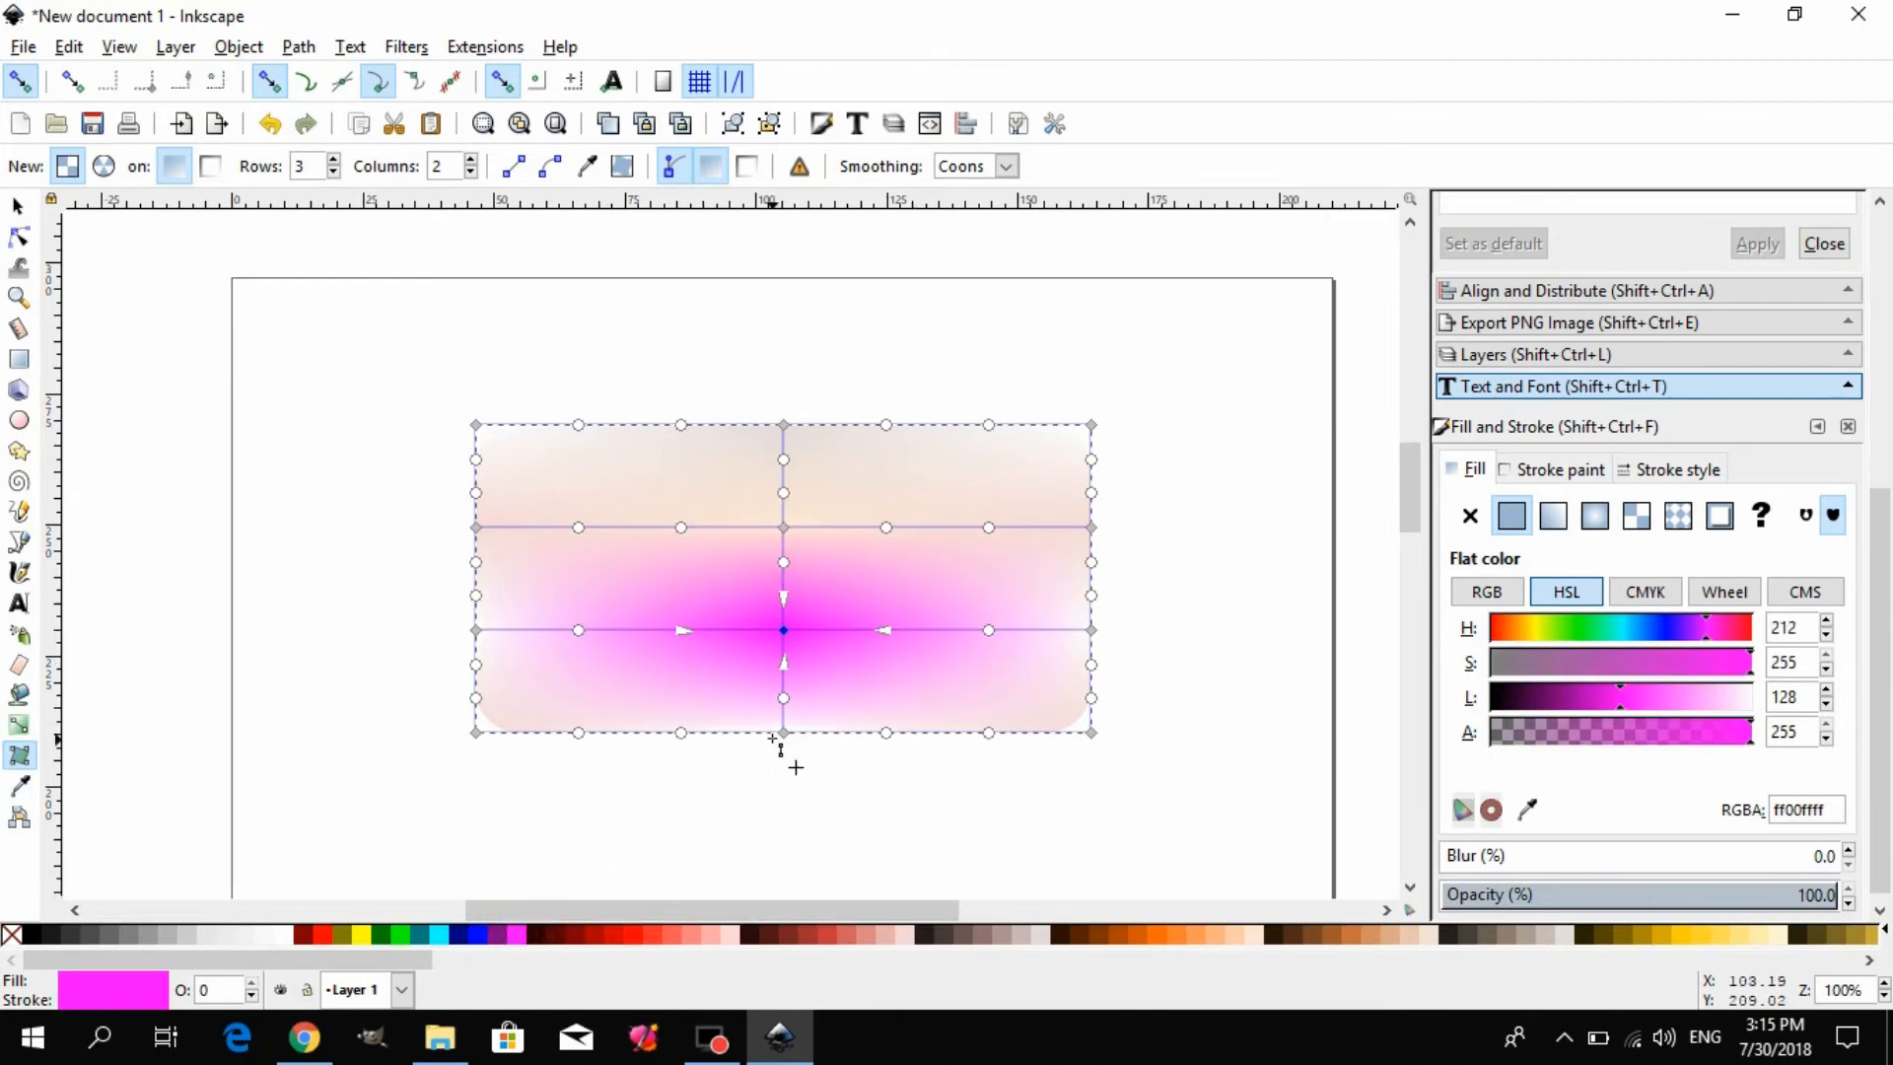
left_click(784, 733)
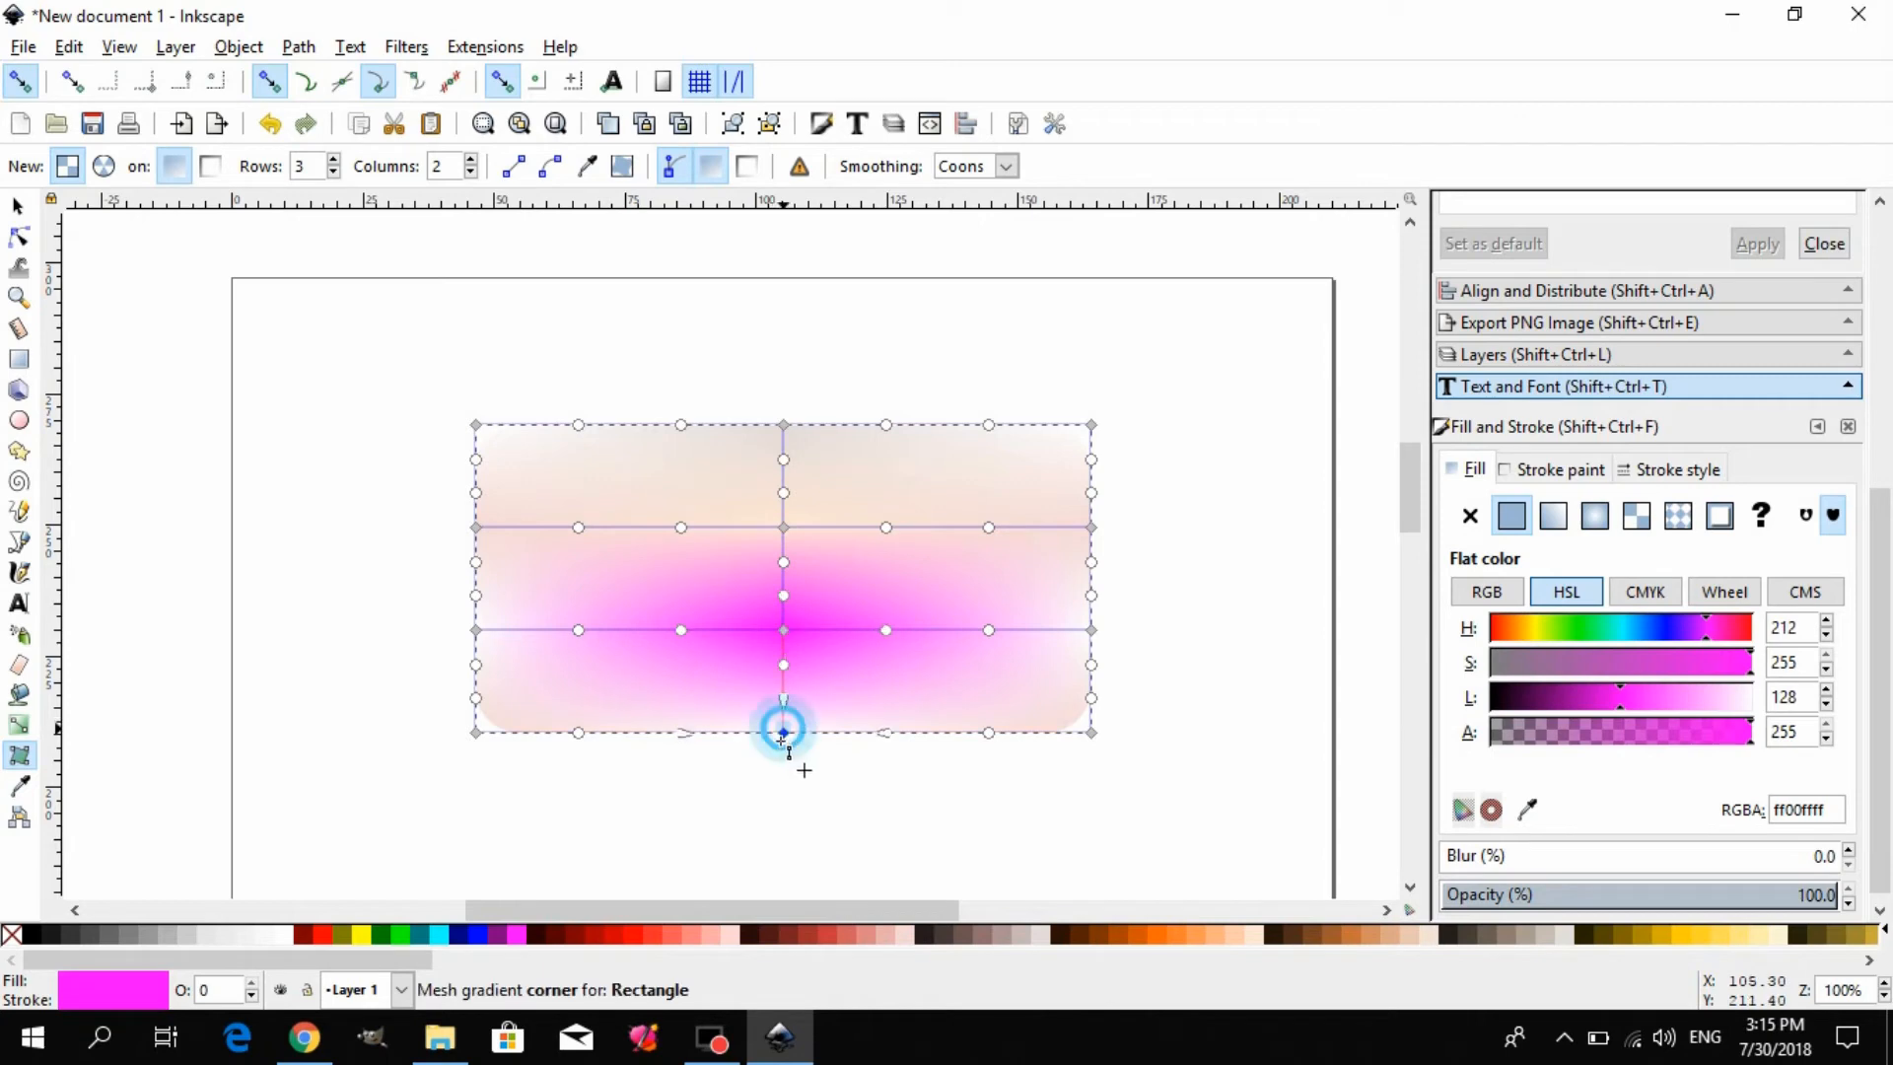
left_click(478, 934)
- Colour three left-edge mesh nodes: lower-left corner lime #00FF00, the node above it red #FF0000 and the upper-left corner #FF5555
left_click(475, 733)
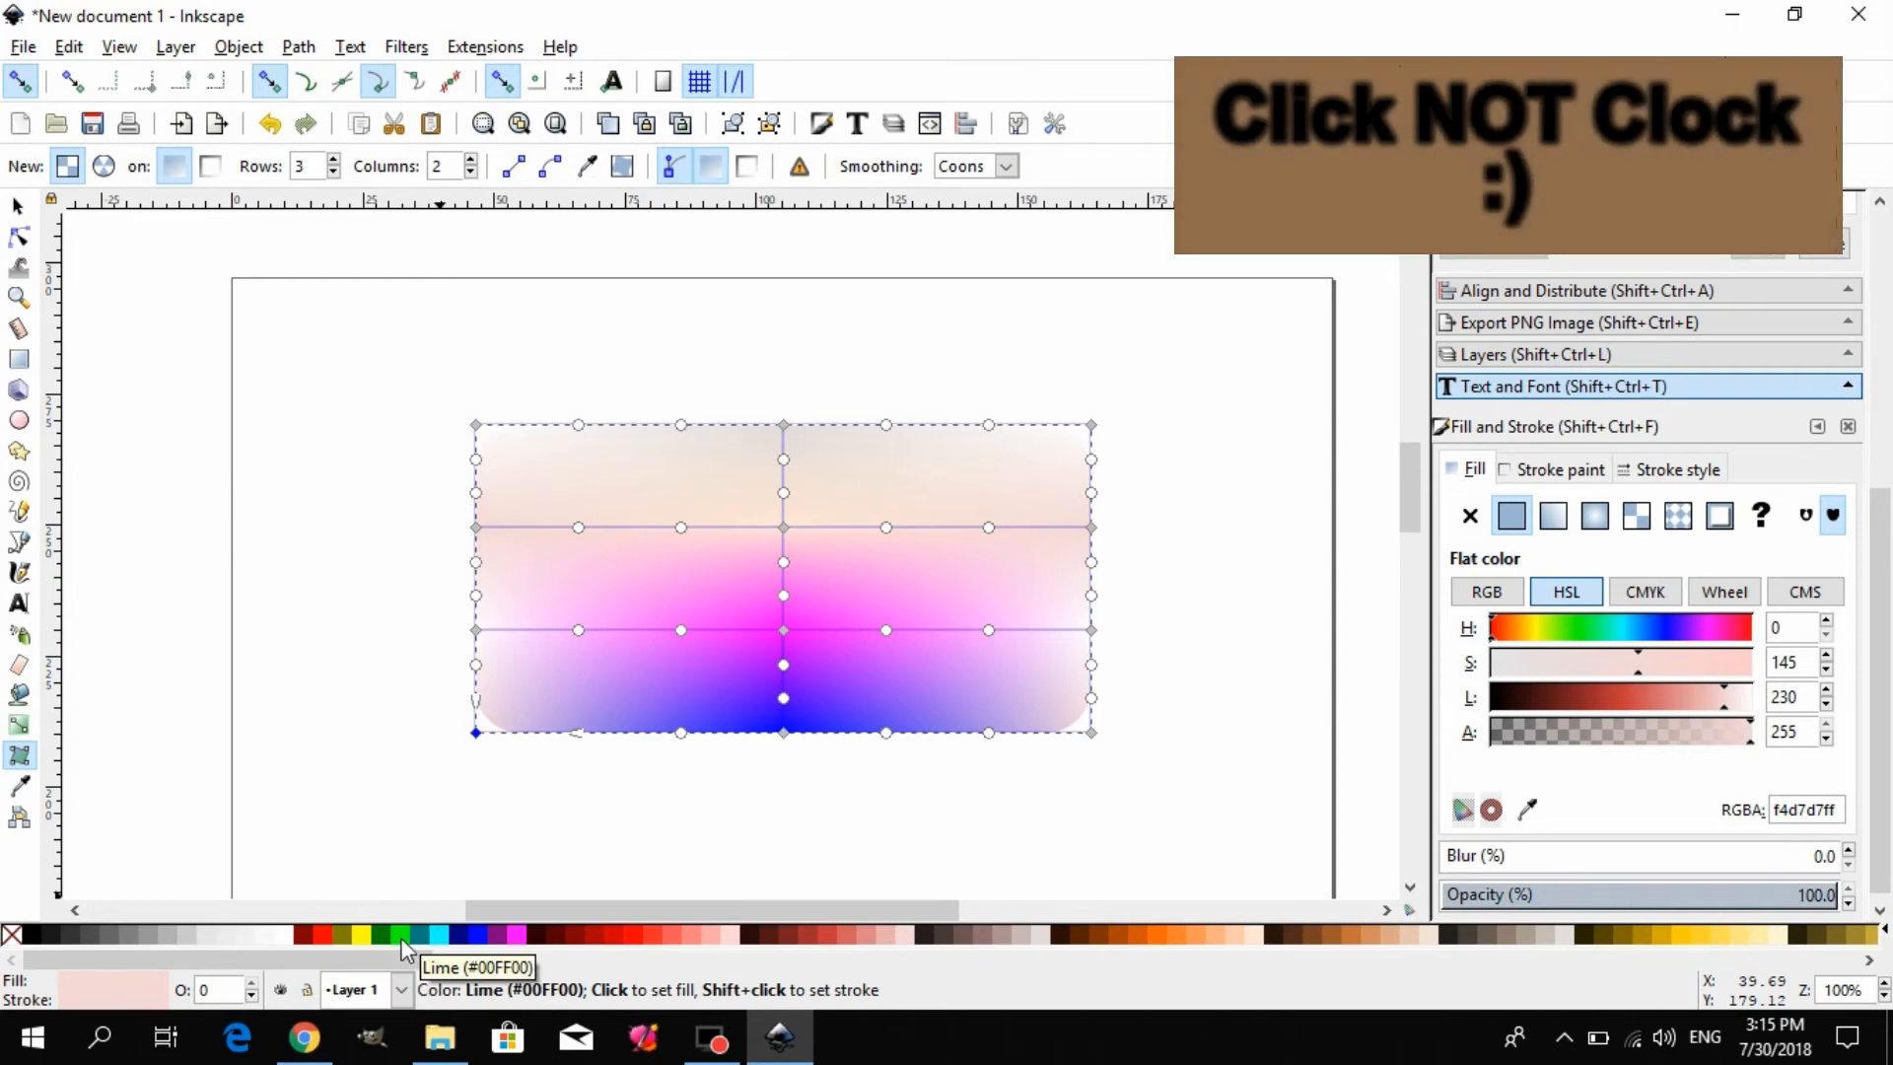
left_click(401, 937)
left_click(475, 629)
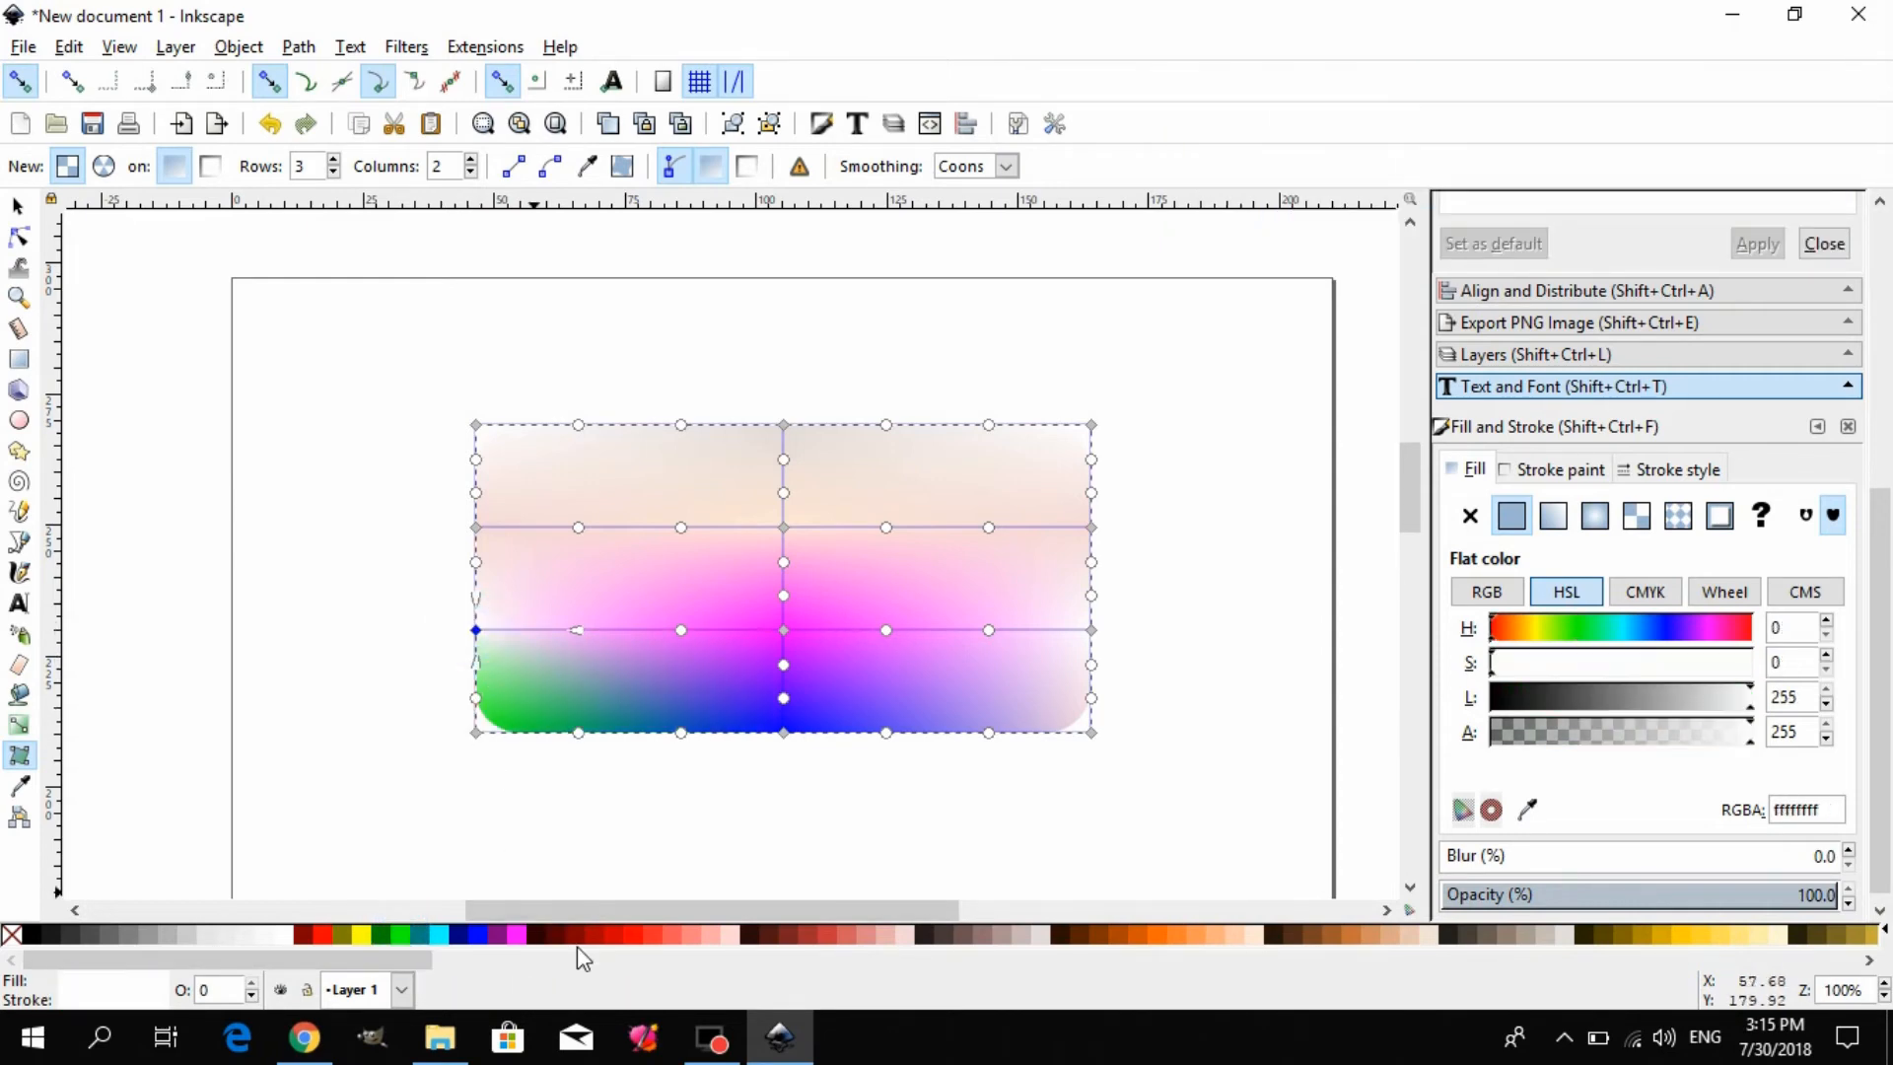
left_click(627, 932)
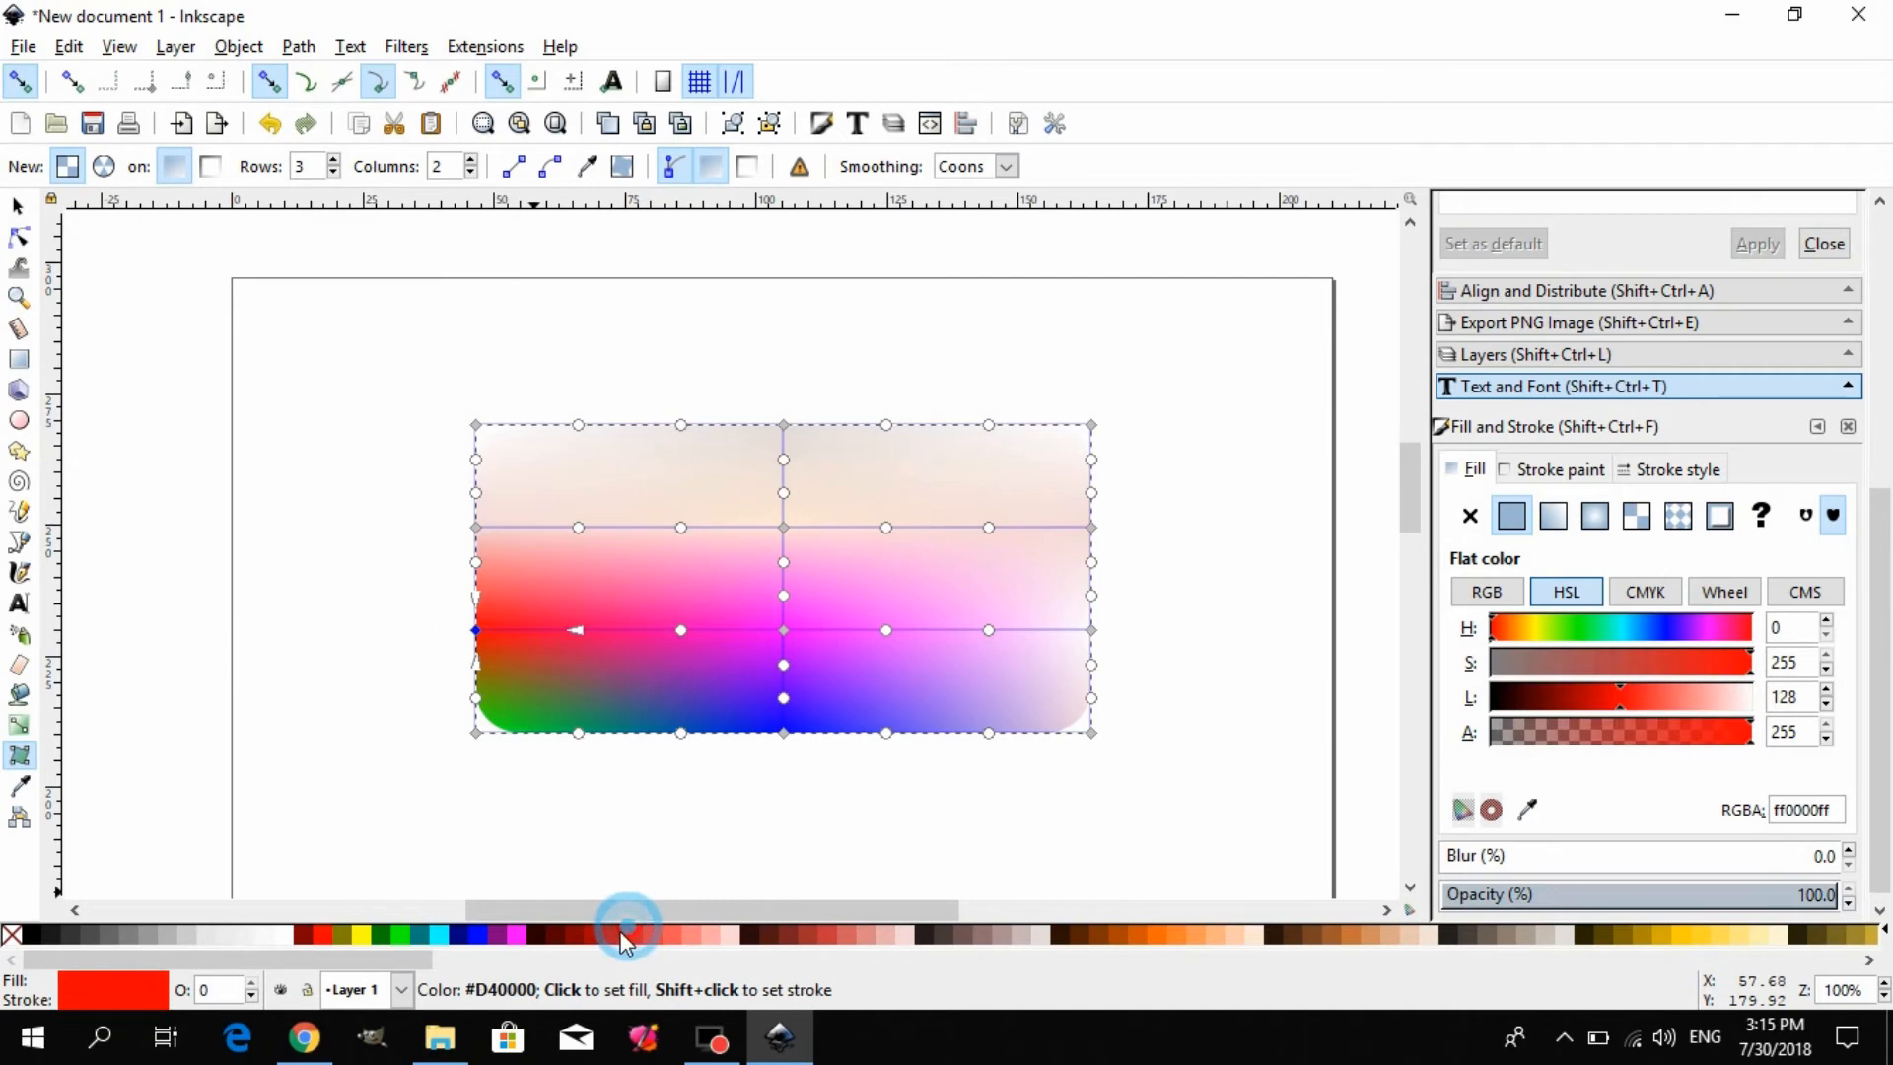
left_click(476, 424)
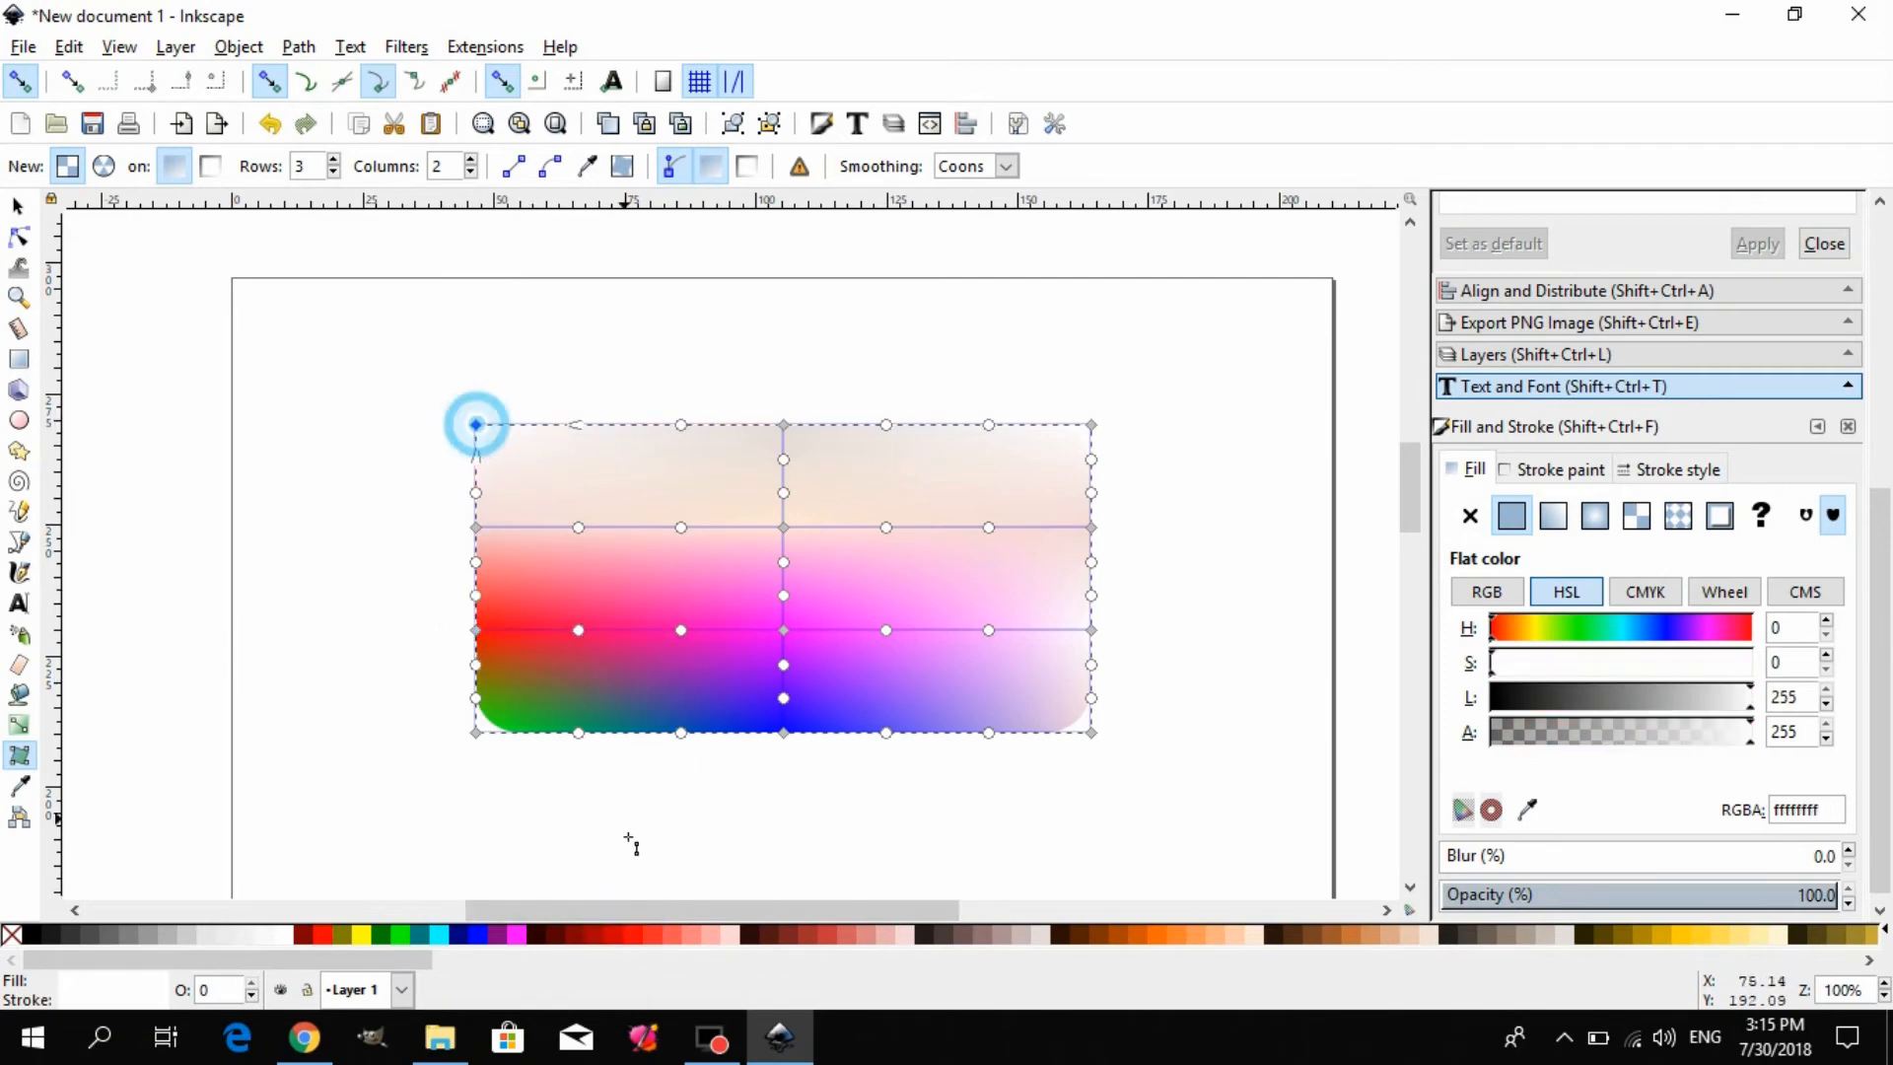
left_click(677, 935)
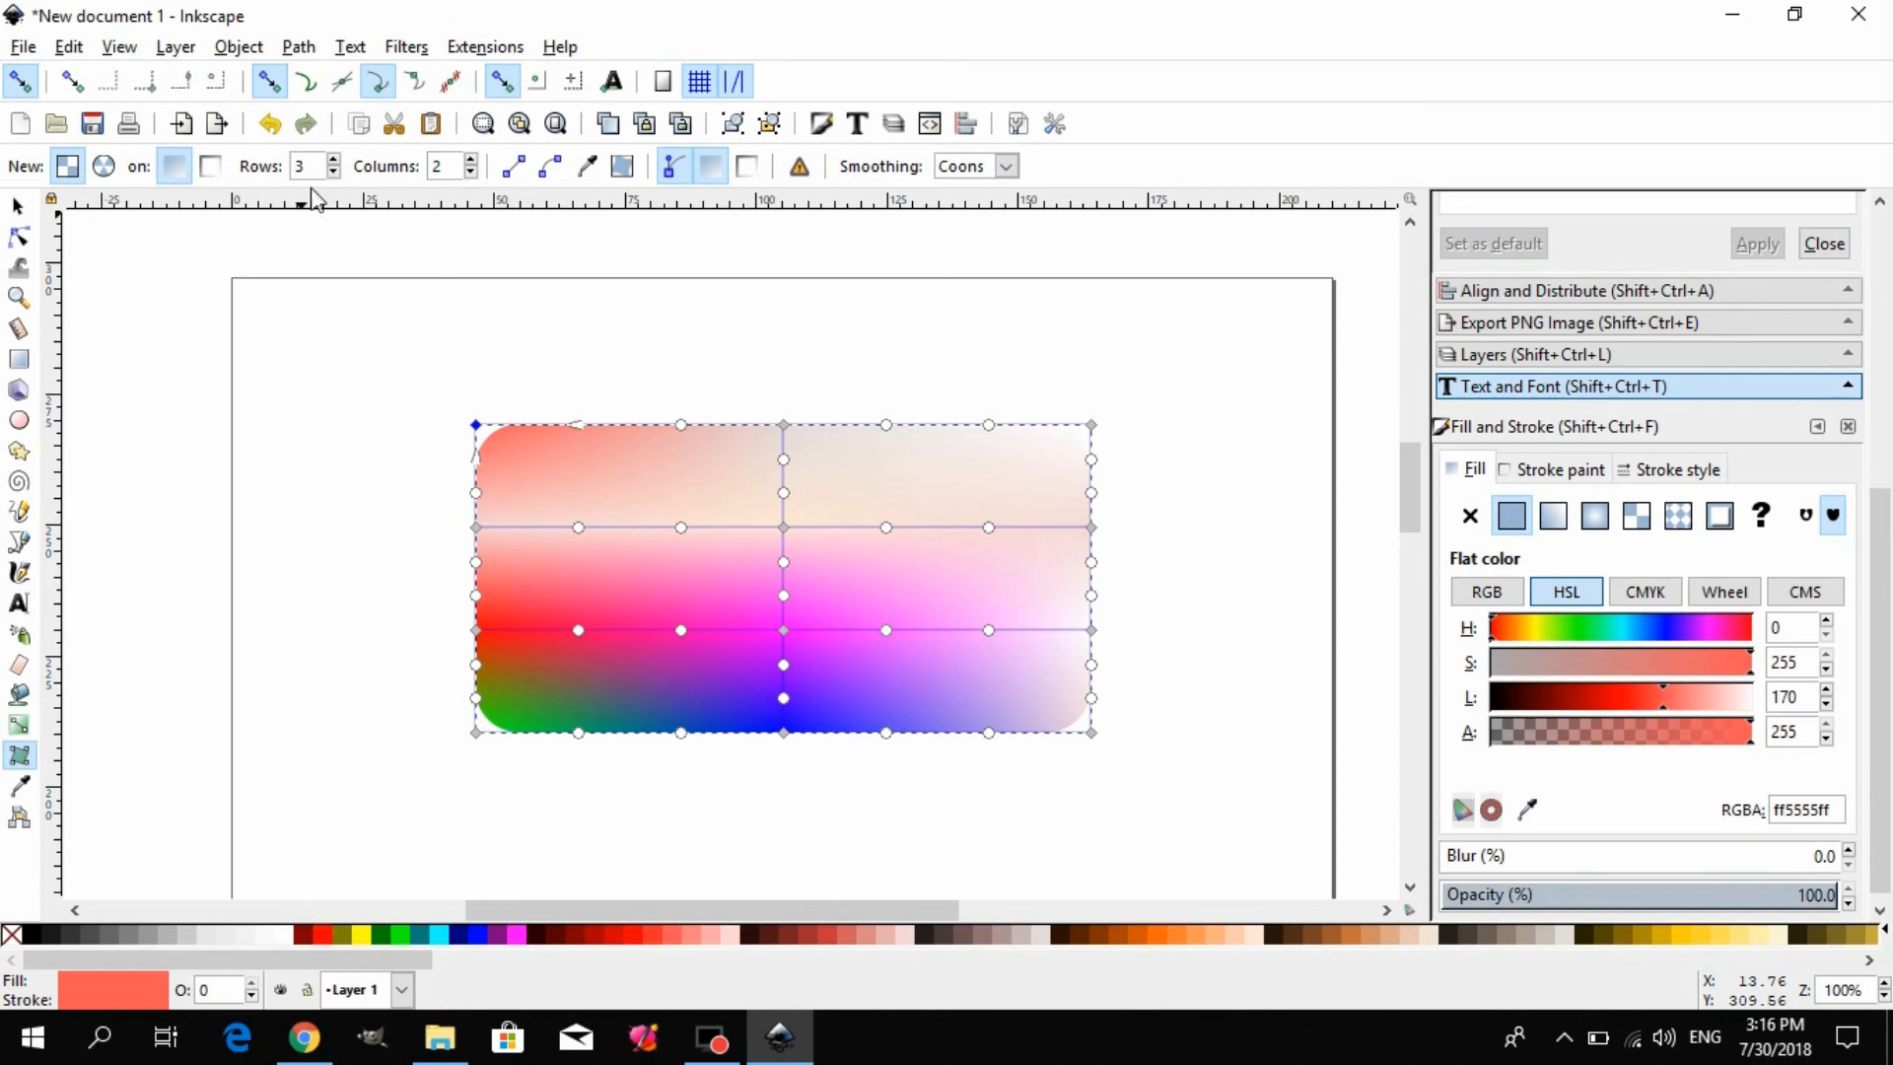
- Add a mesh column by splitting the top edge about midway between the upper-left corner and the centre line
double_click(621, 425)
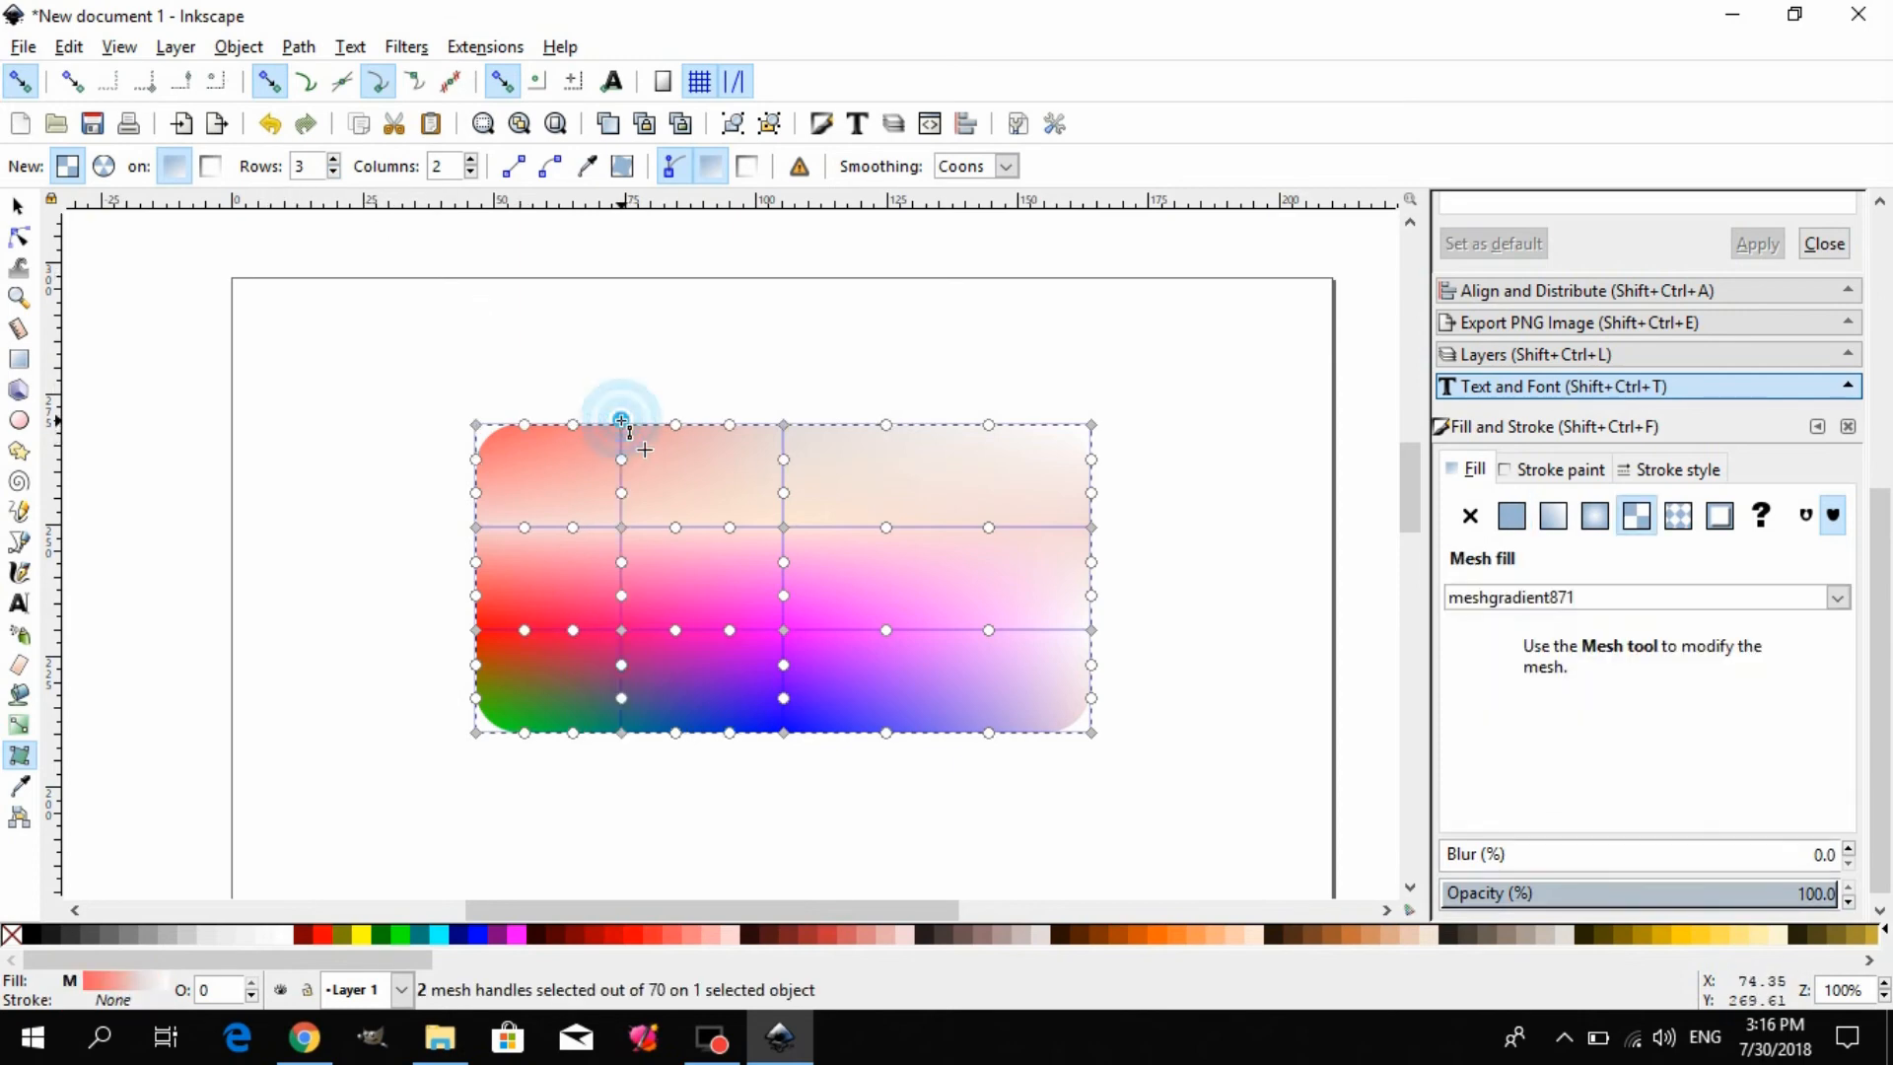
- Add a mesh column midway between the centre line and right edge, and split each of the three mesh rows in half
left_click(944, 425)
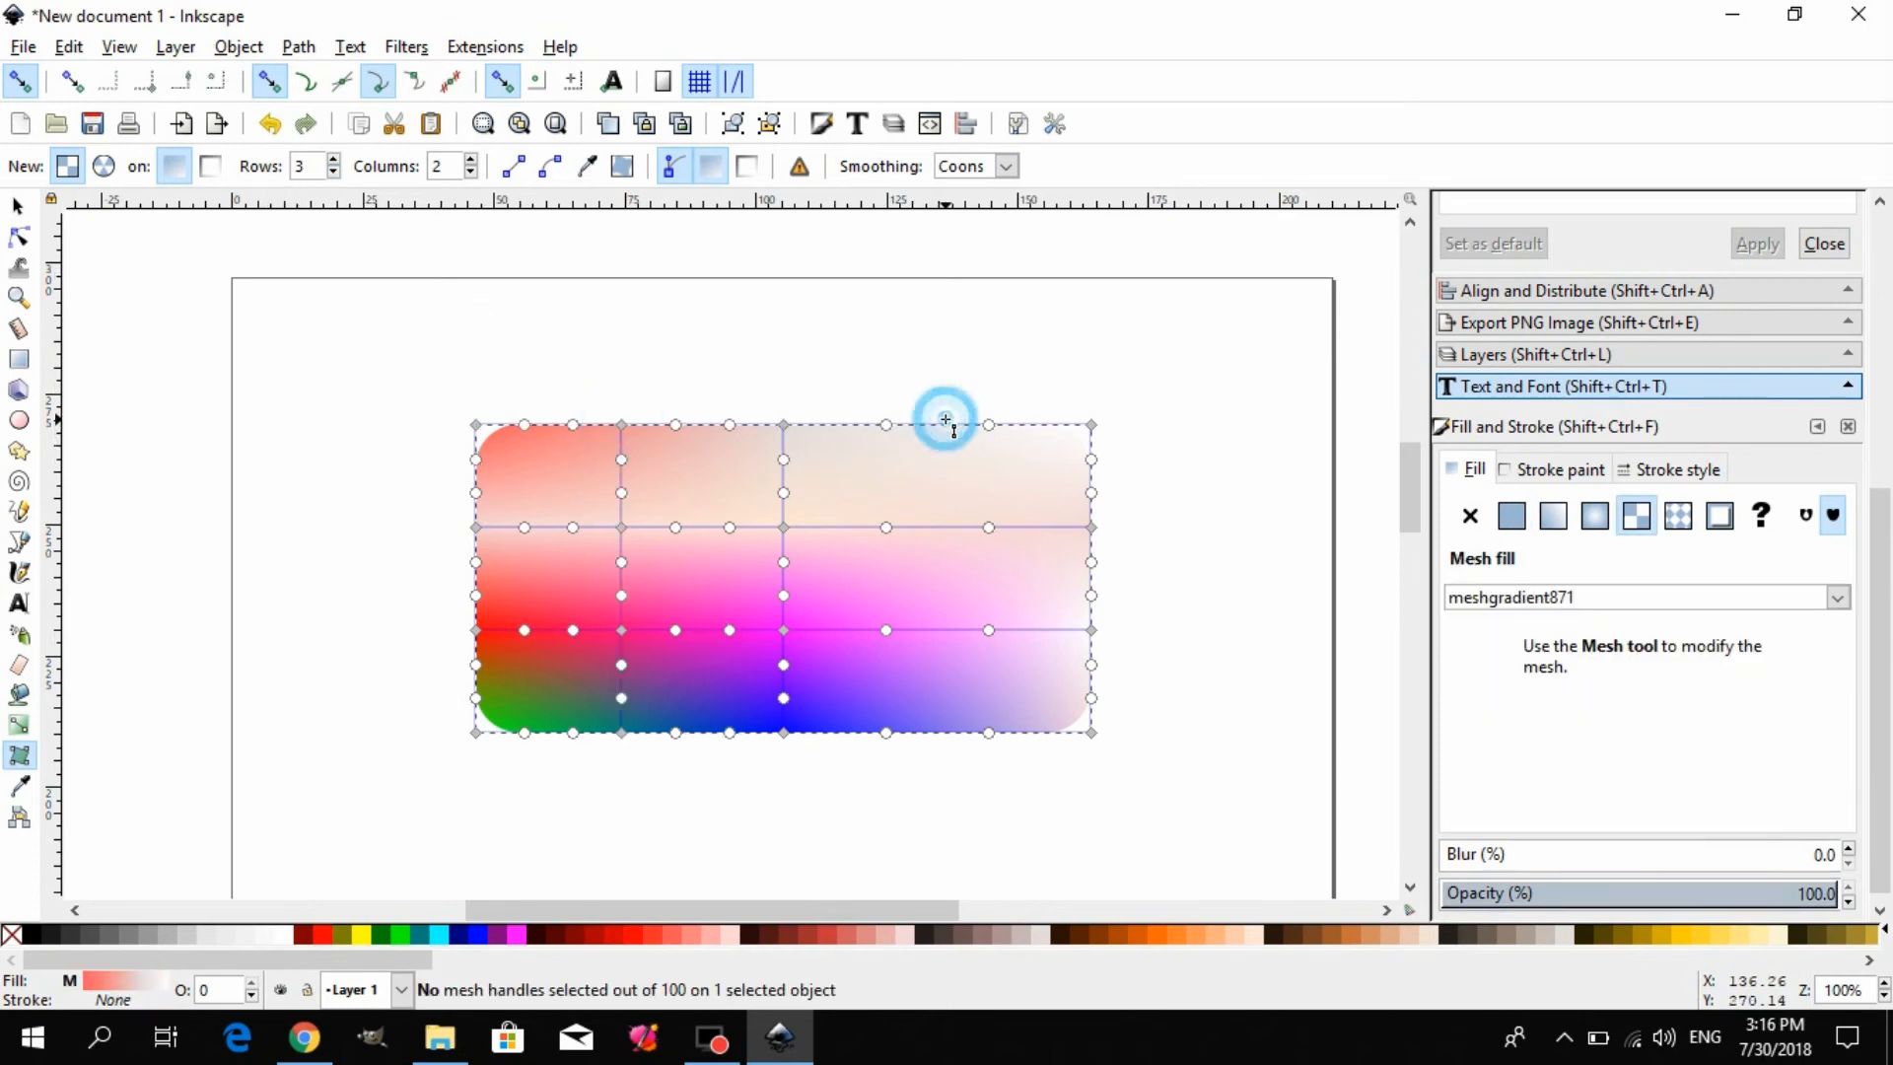
double_click(945, 425)
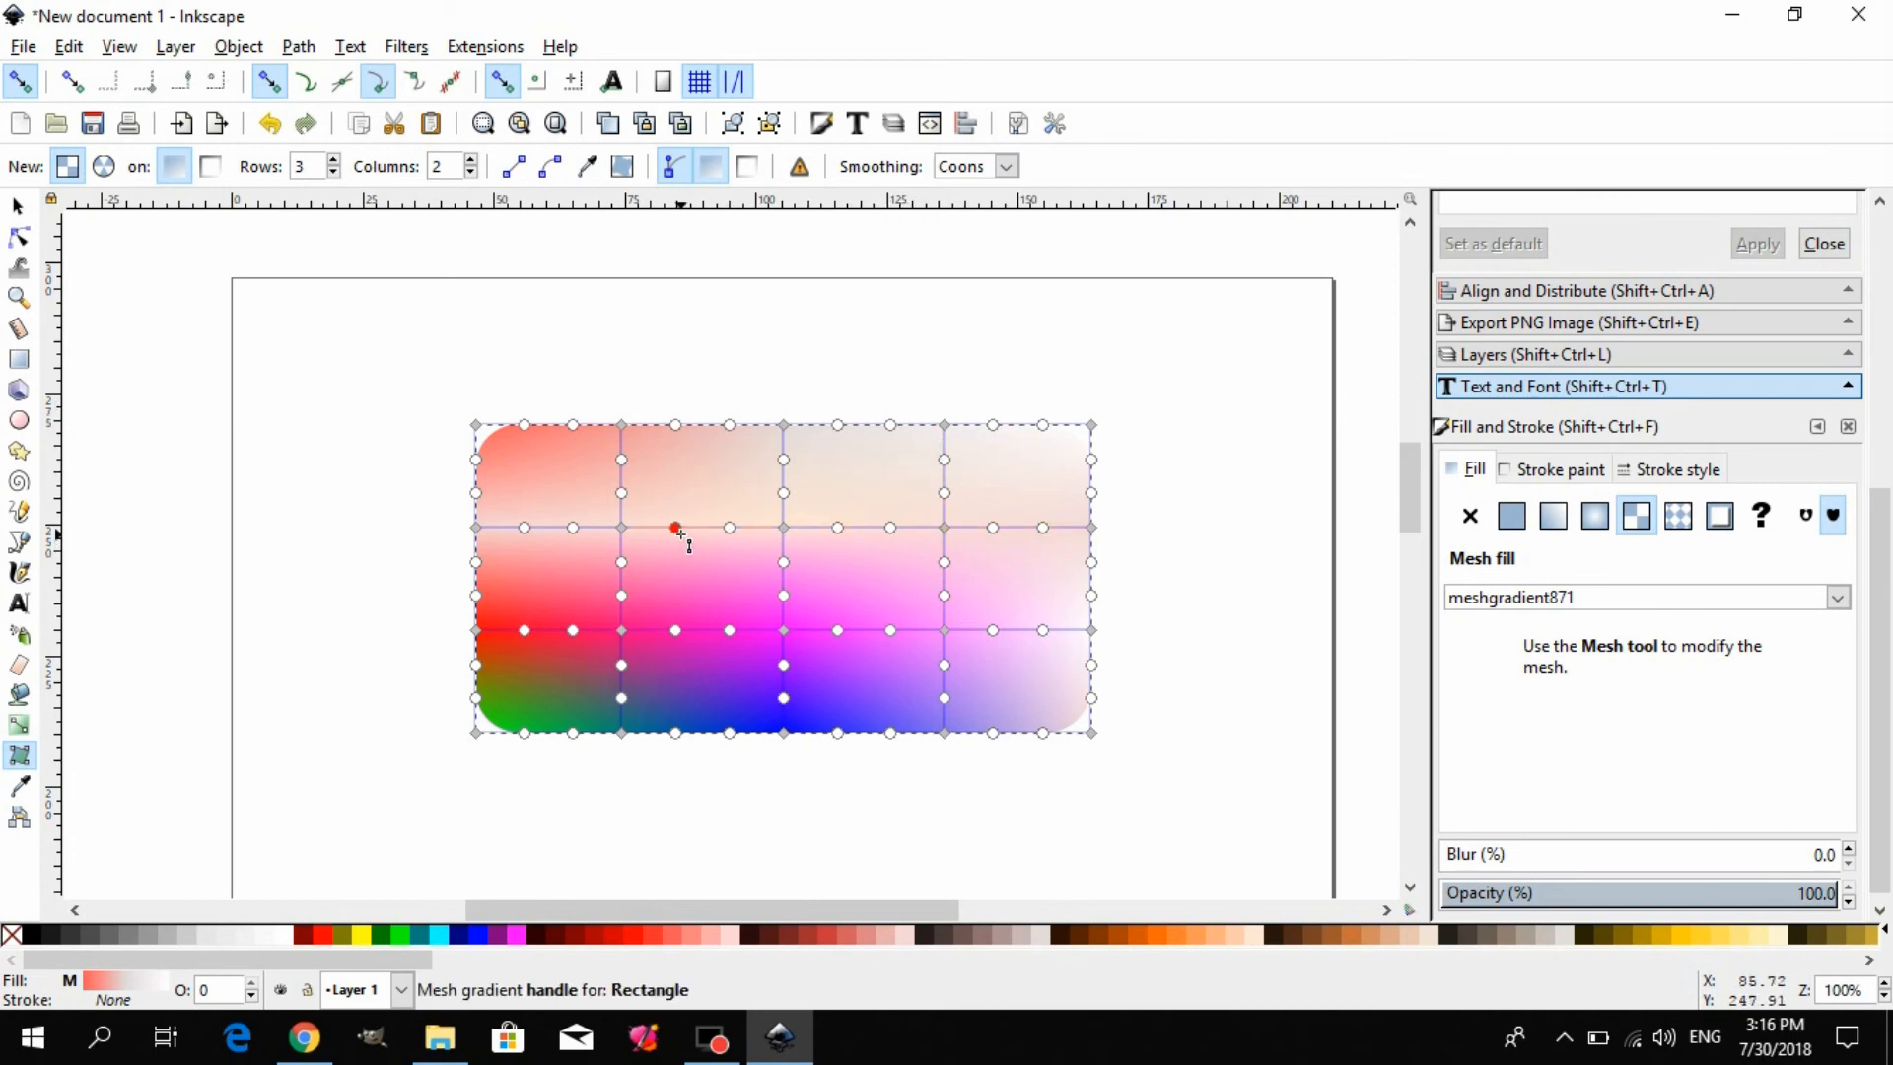
double_click(1089, 475)
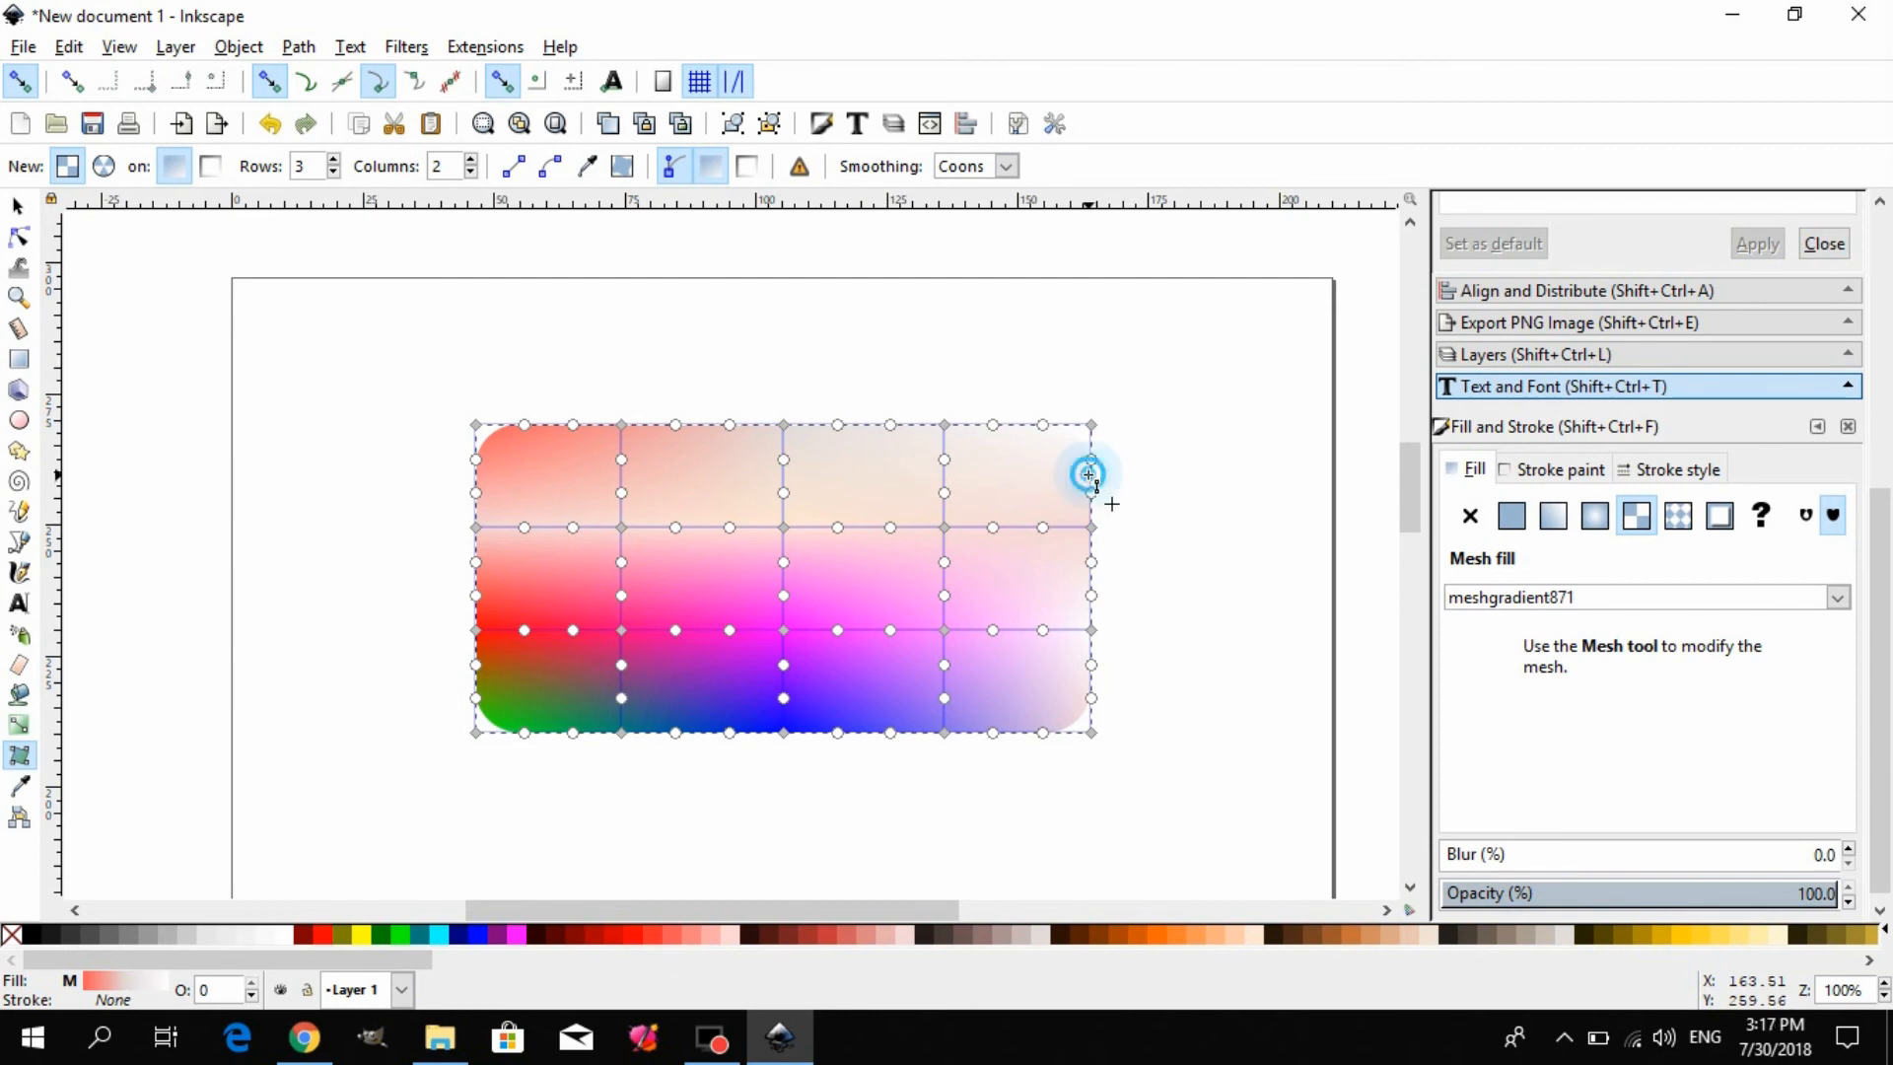
double_click(477, 580)
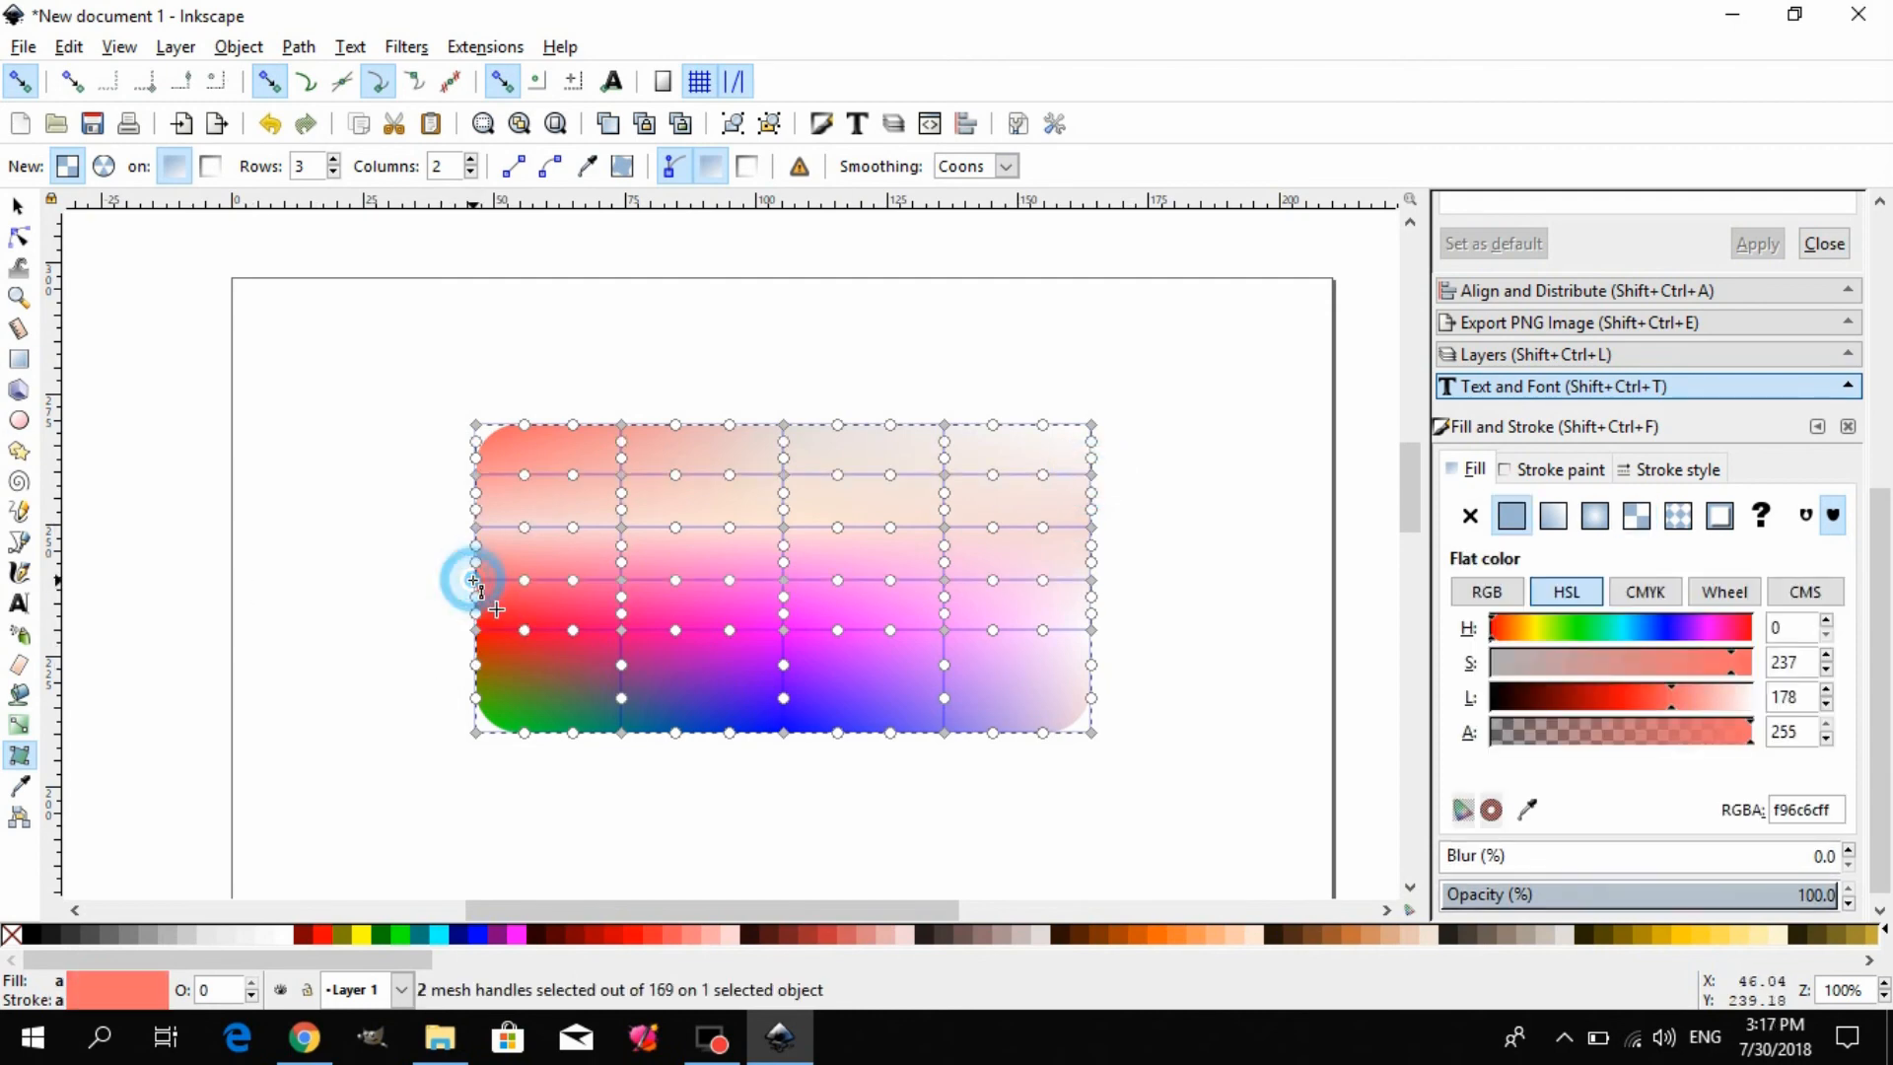
double_click(478, 680)
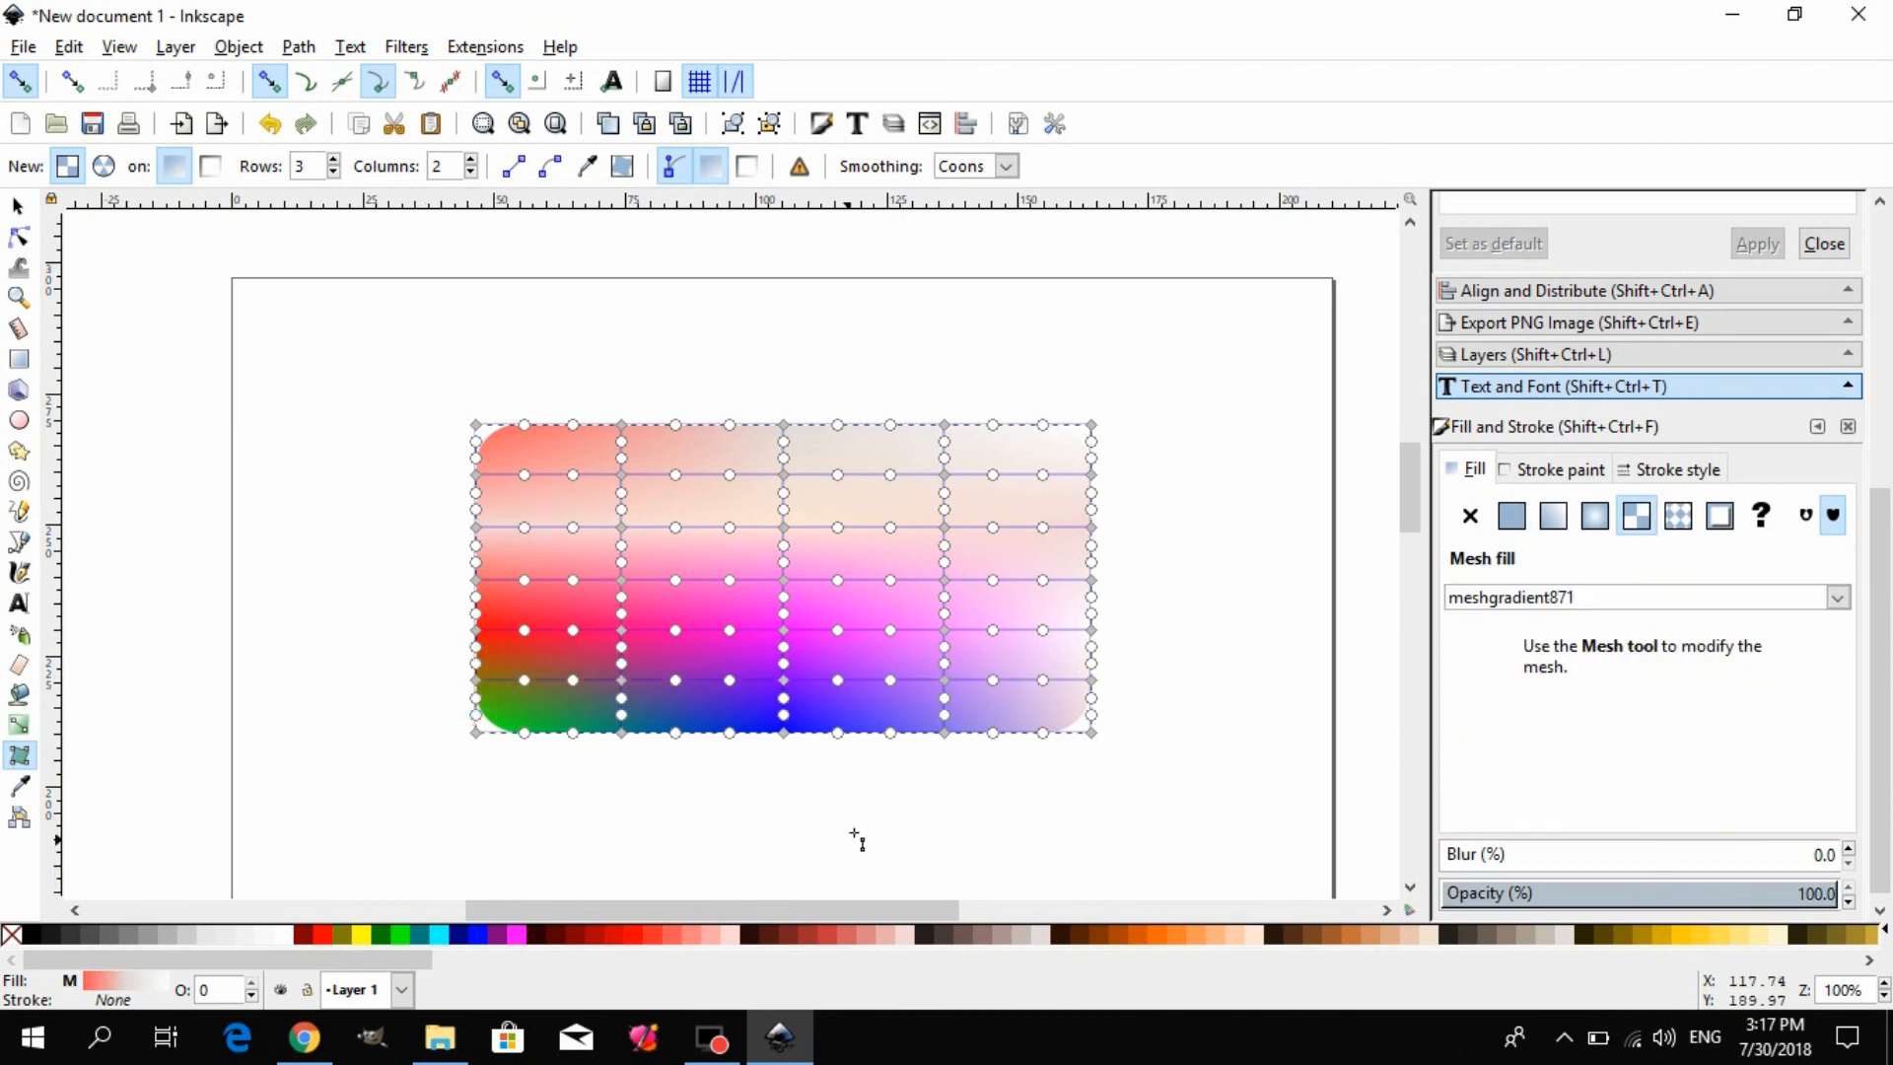
- Colour three mesh nodes #FFCCAA: the second-row nodes on the centre line and left inner column, and the third-row node in that column
left_click(784, 474)
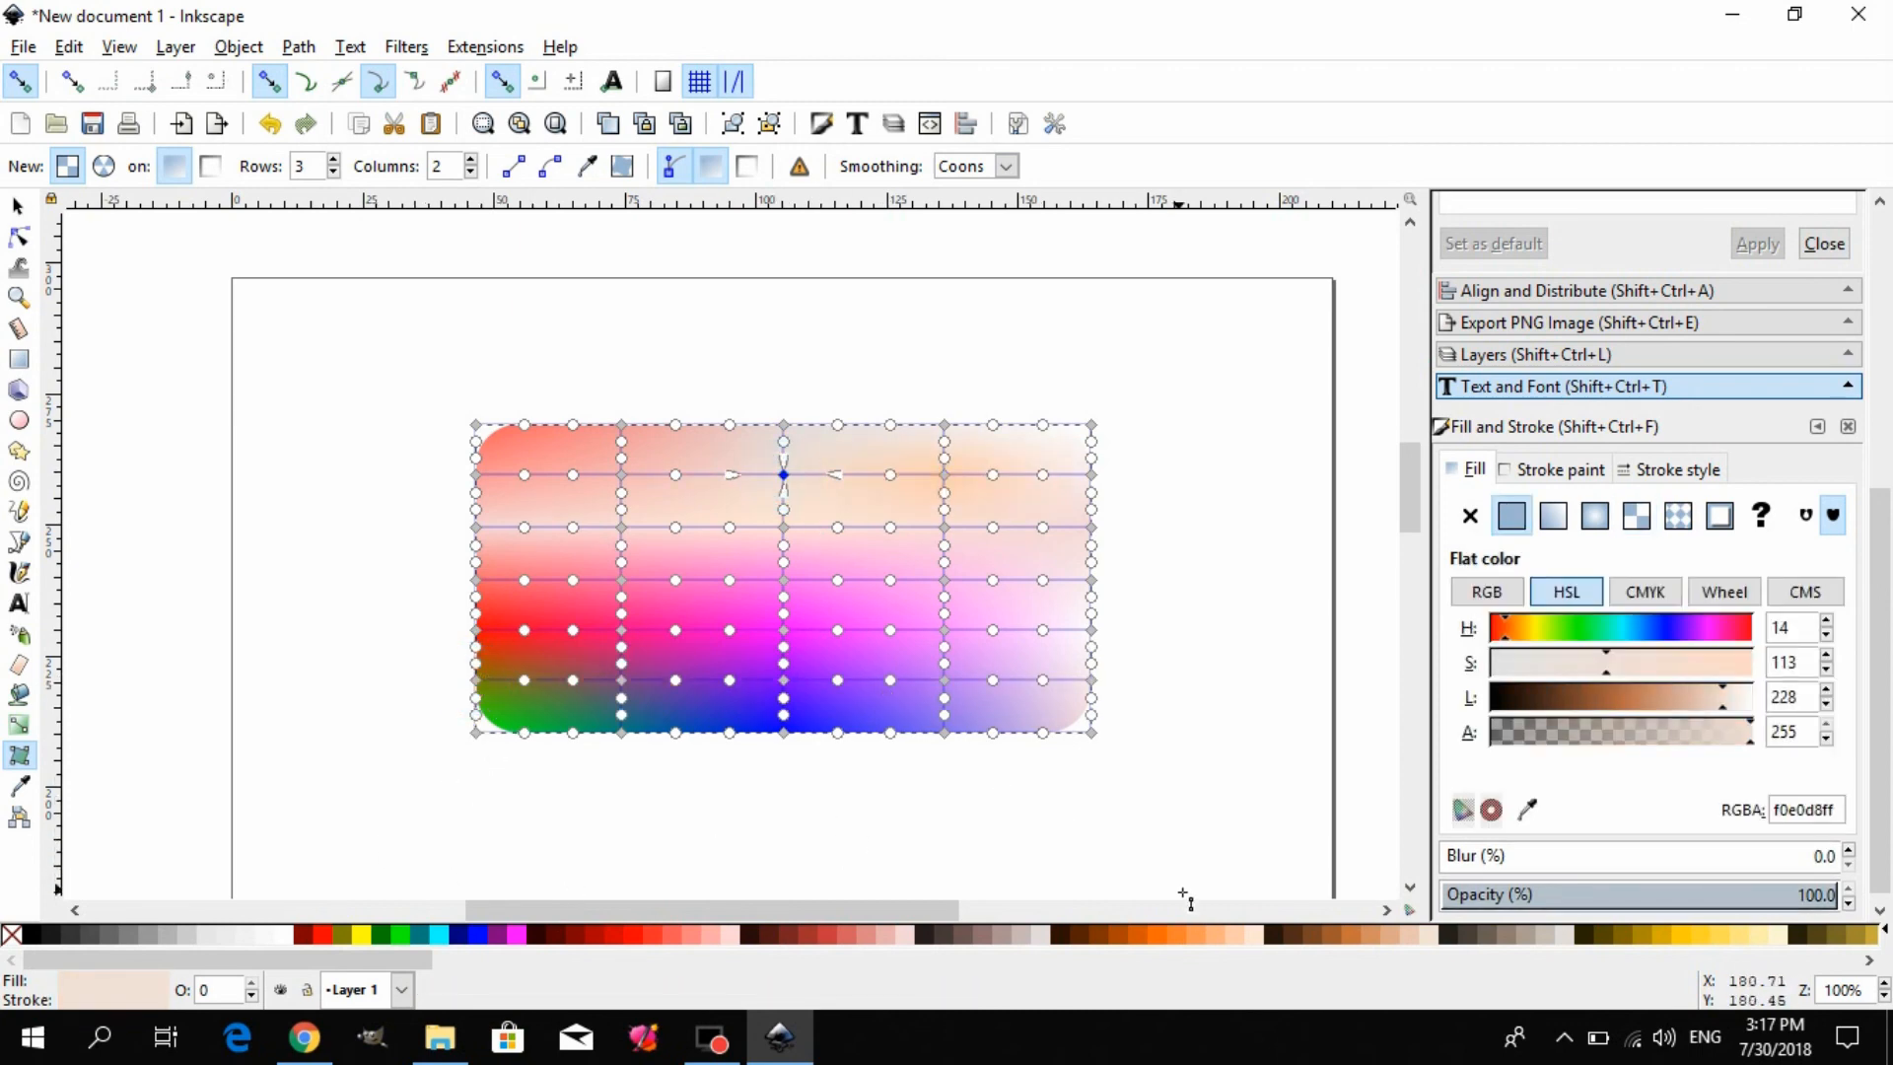
left_click(1230, 935)
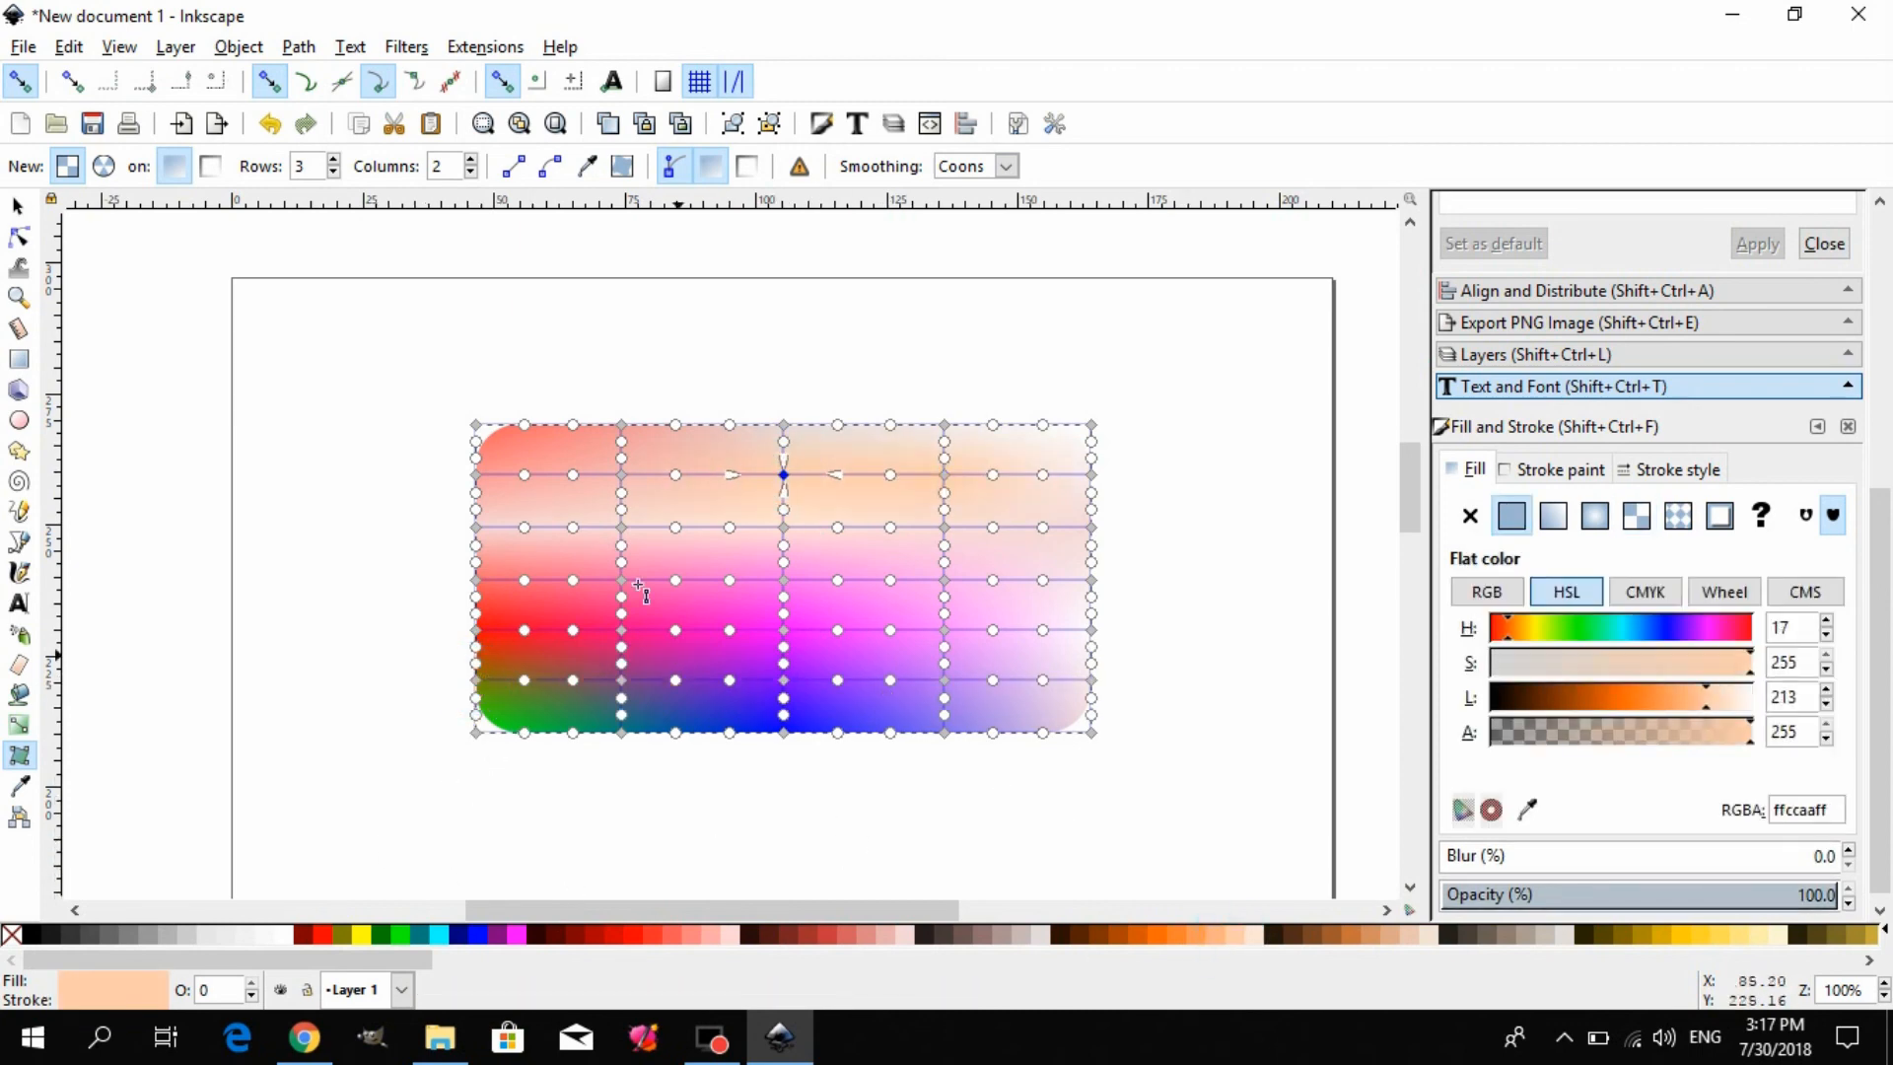
left_click(621, 475)
left_click(1230, 935)
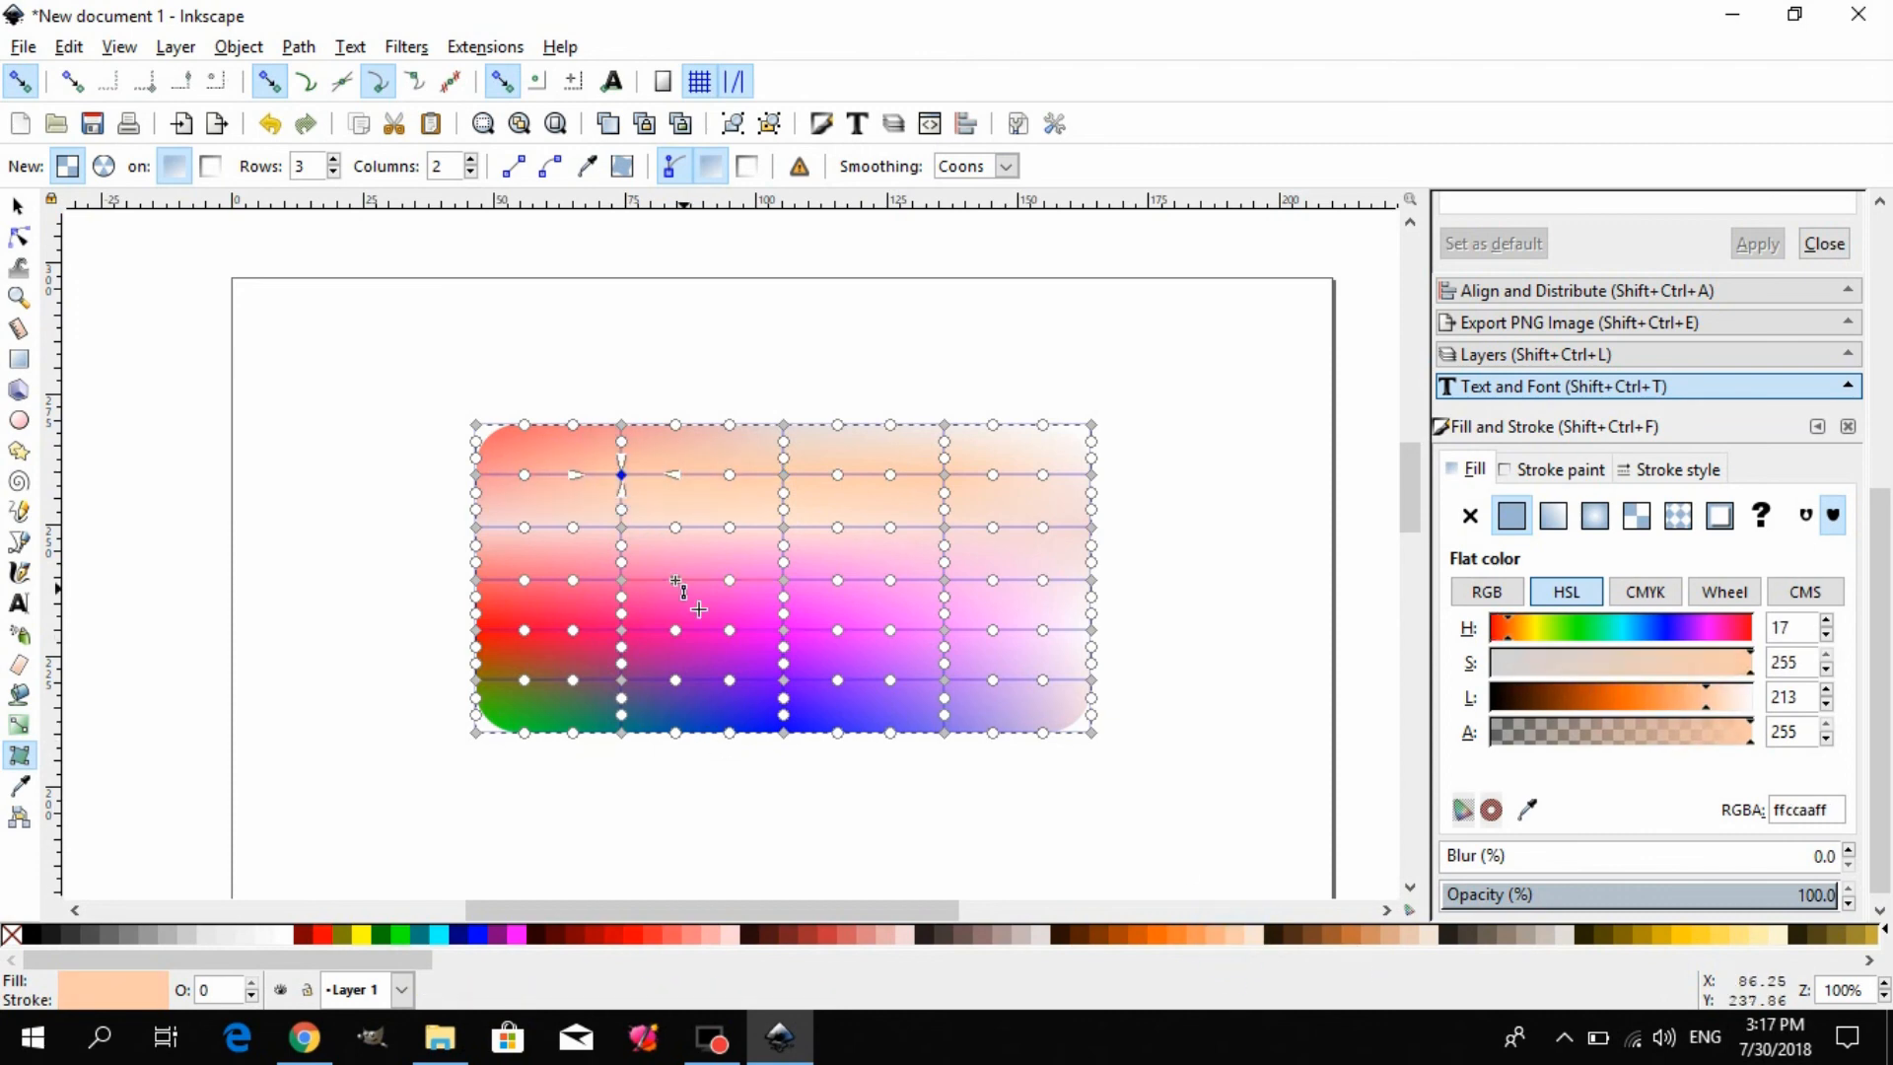
left_click(619, 527)
left_click(1230, 935)
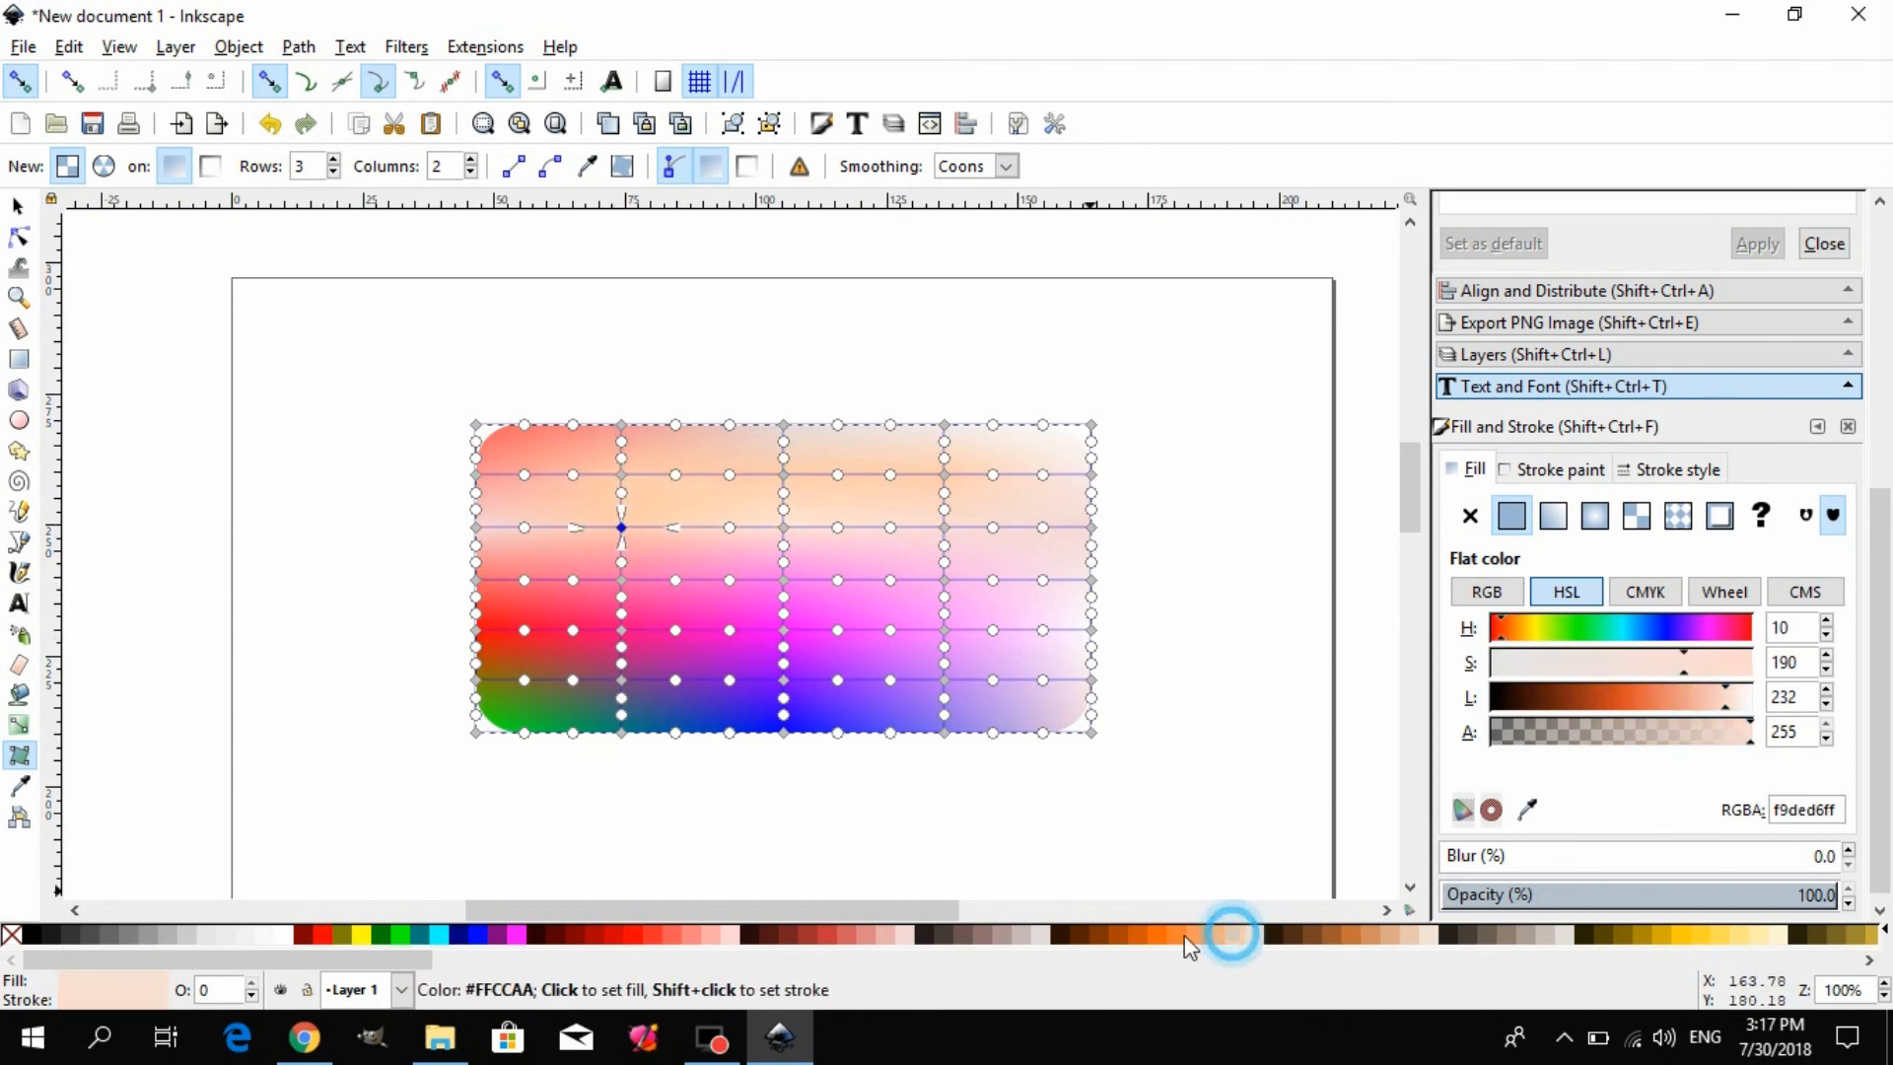
- Colour the third-row node of the right inner column tan and the centre-line node just above the bottom edge brown #784421
left_click(945, 529)
left_click(1340, 936)
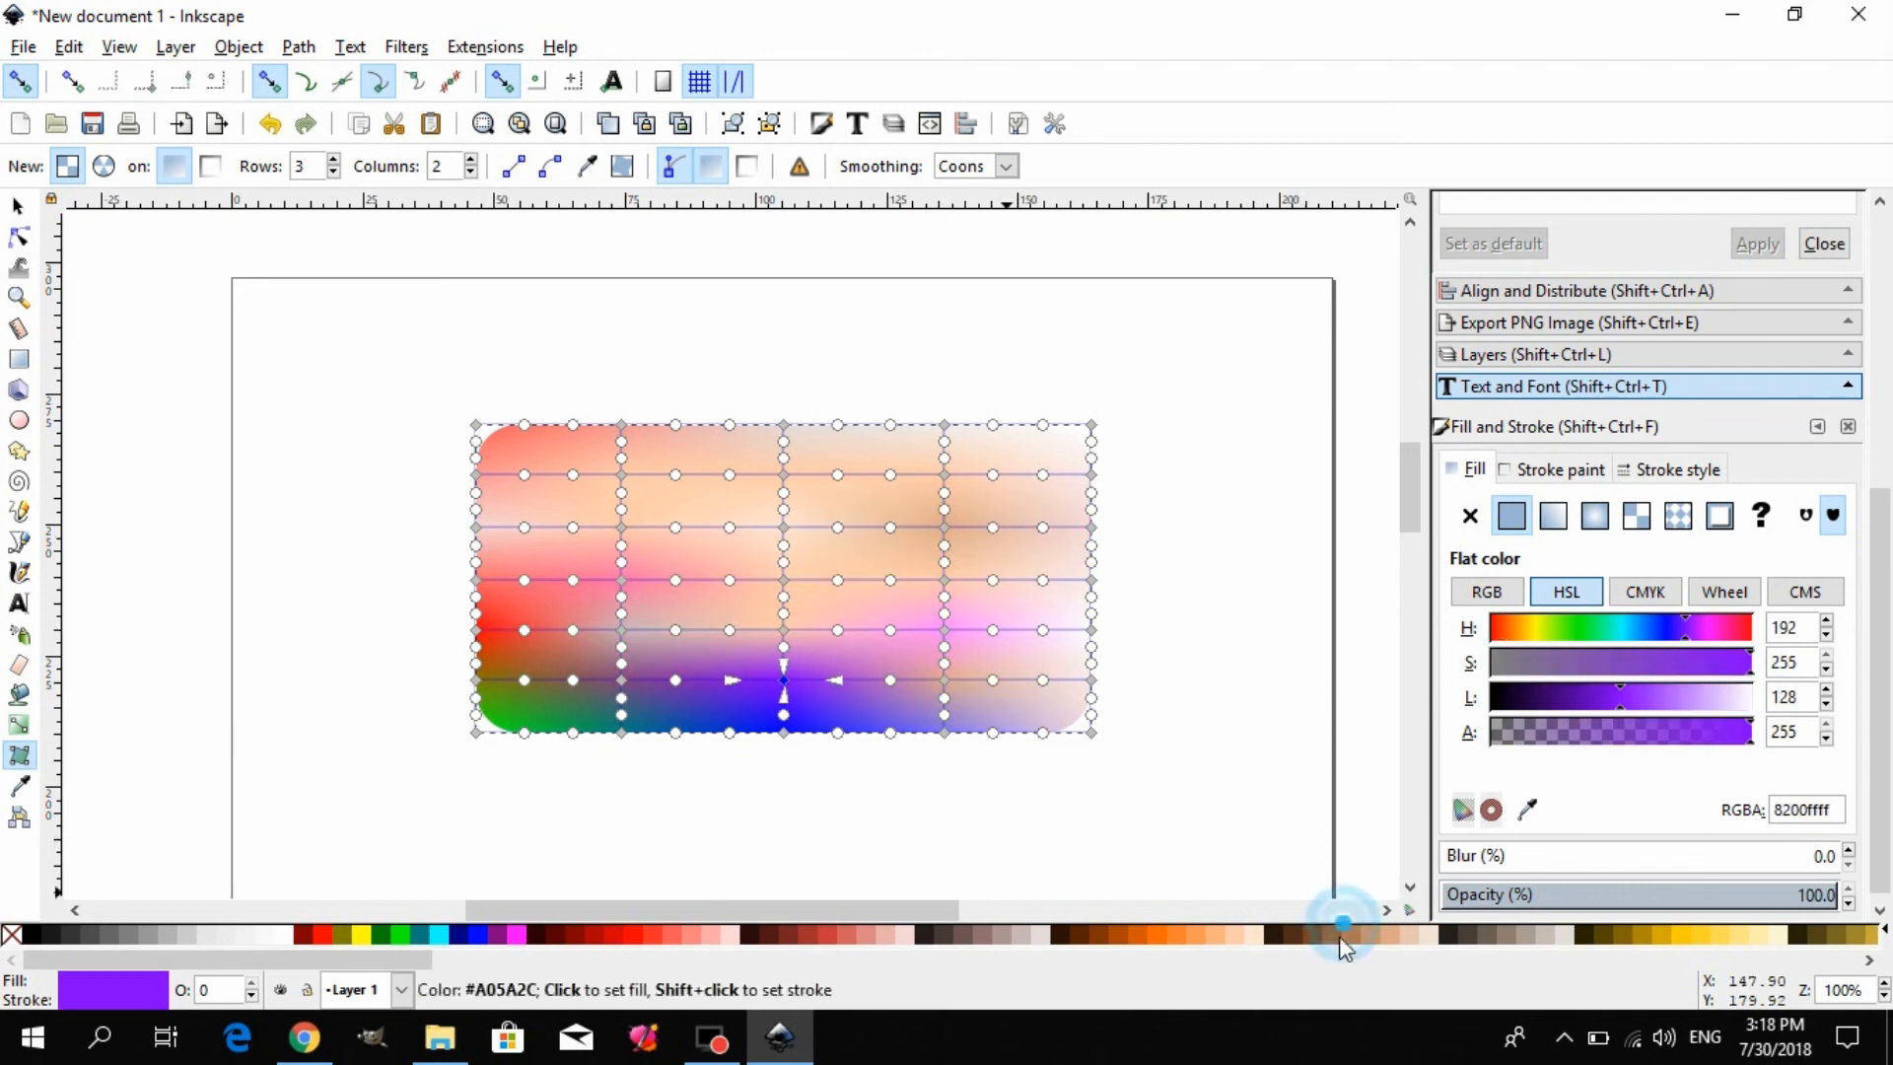
left_click(1309, 934)
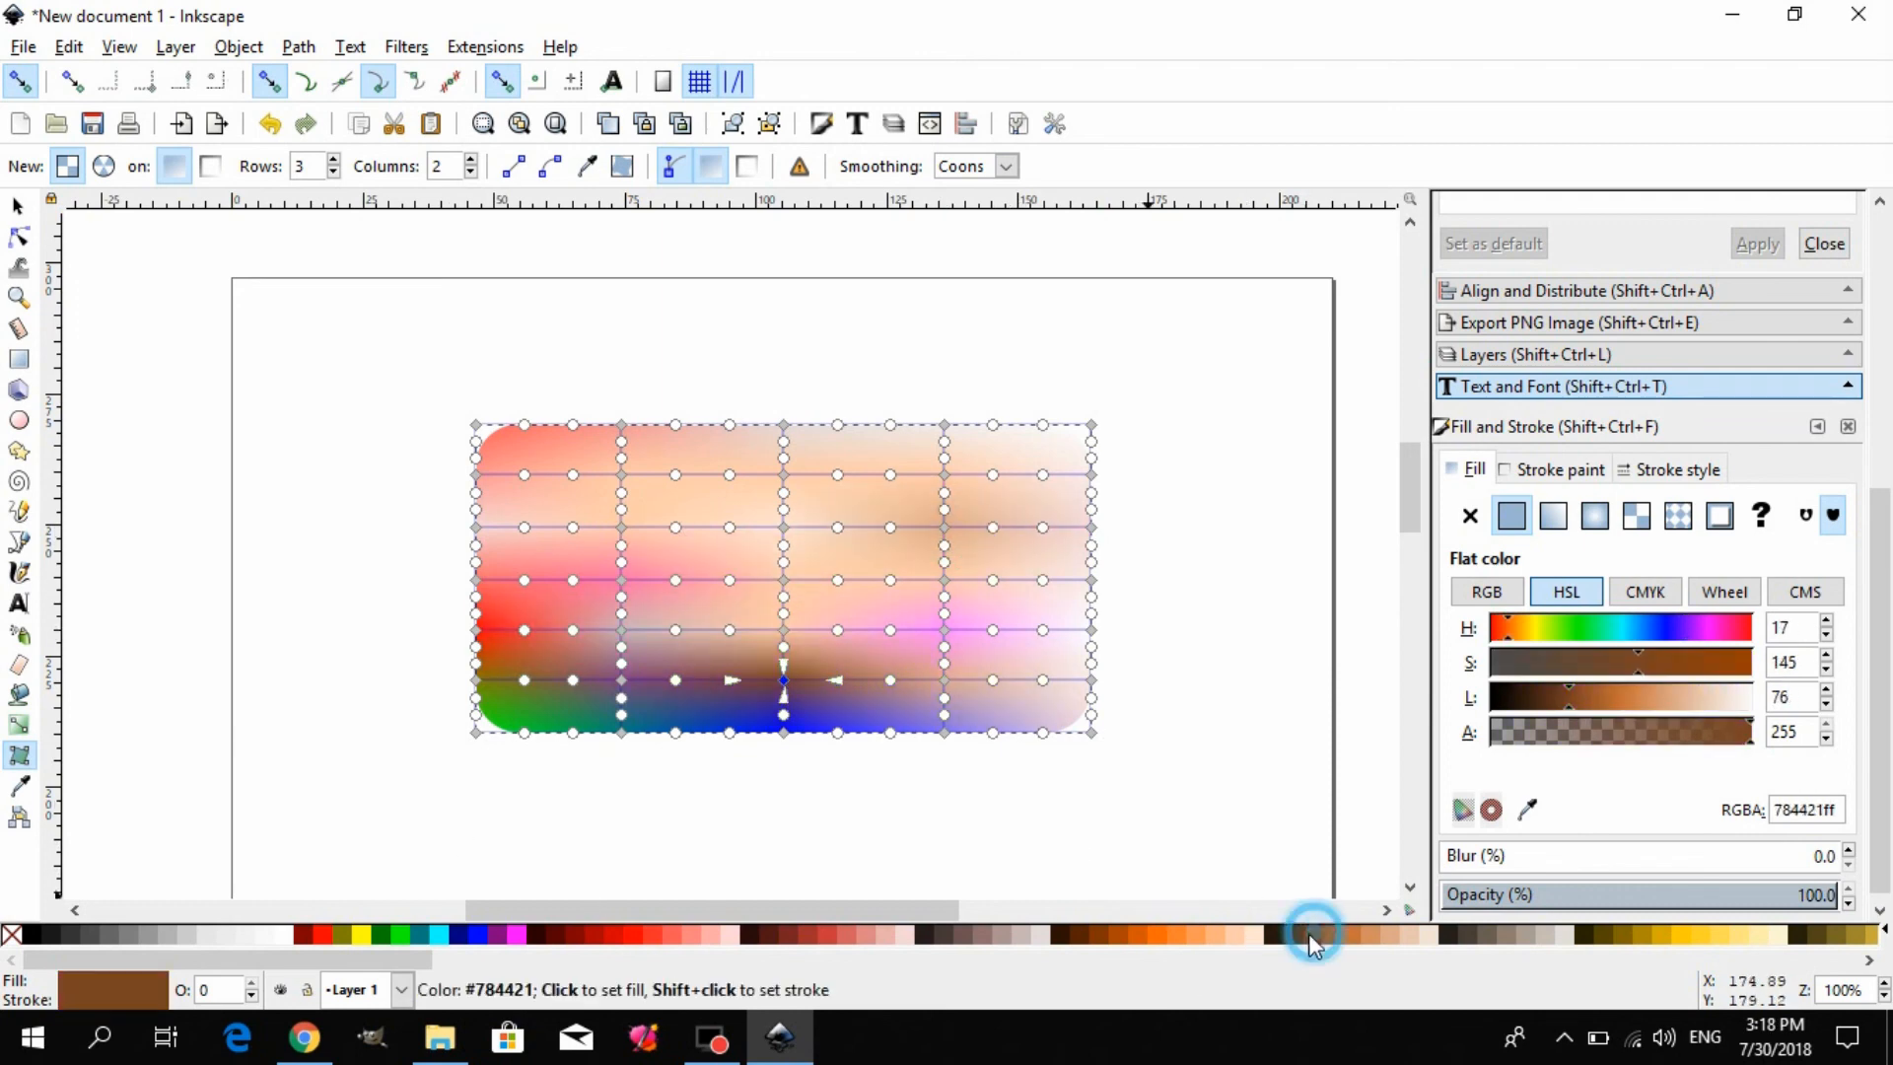
left_click(275, 513)
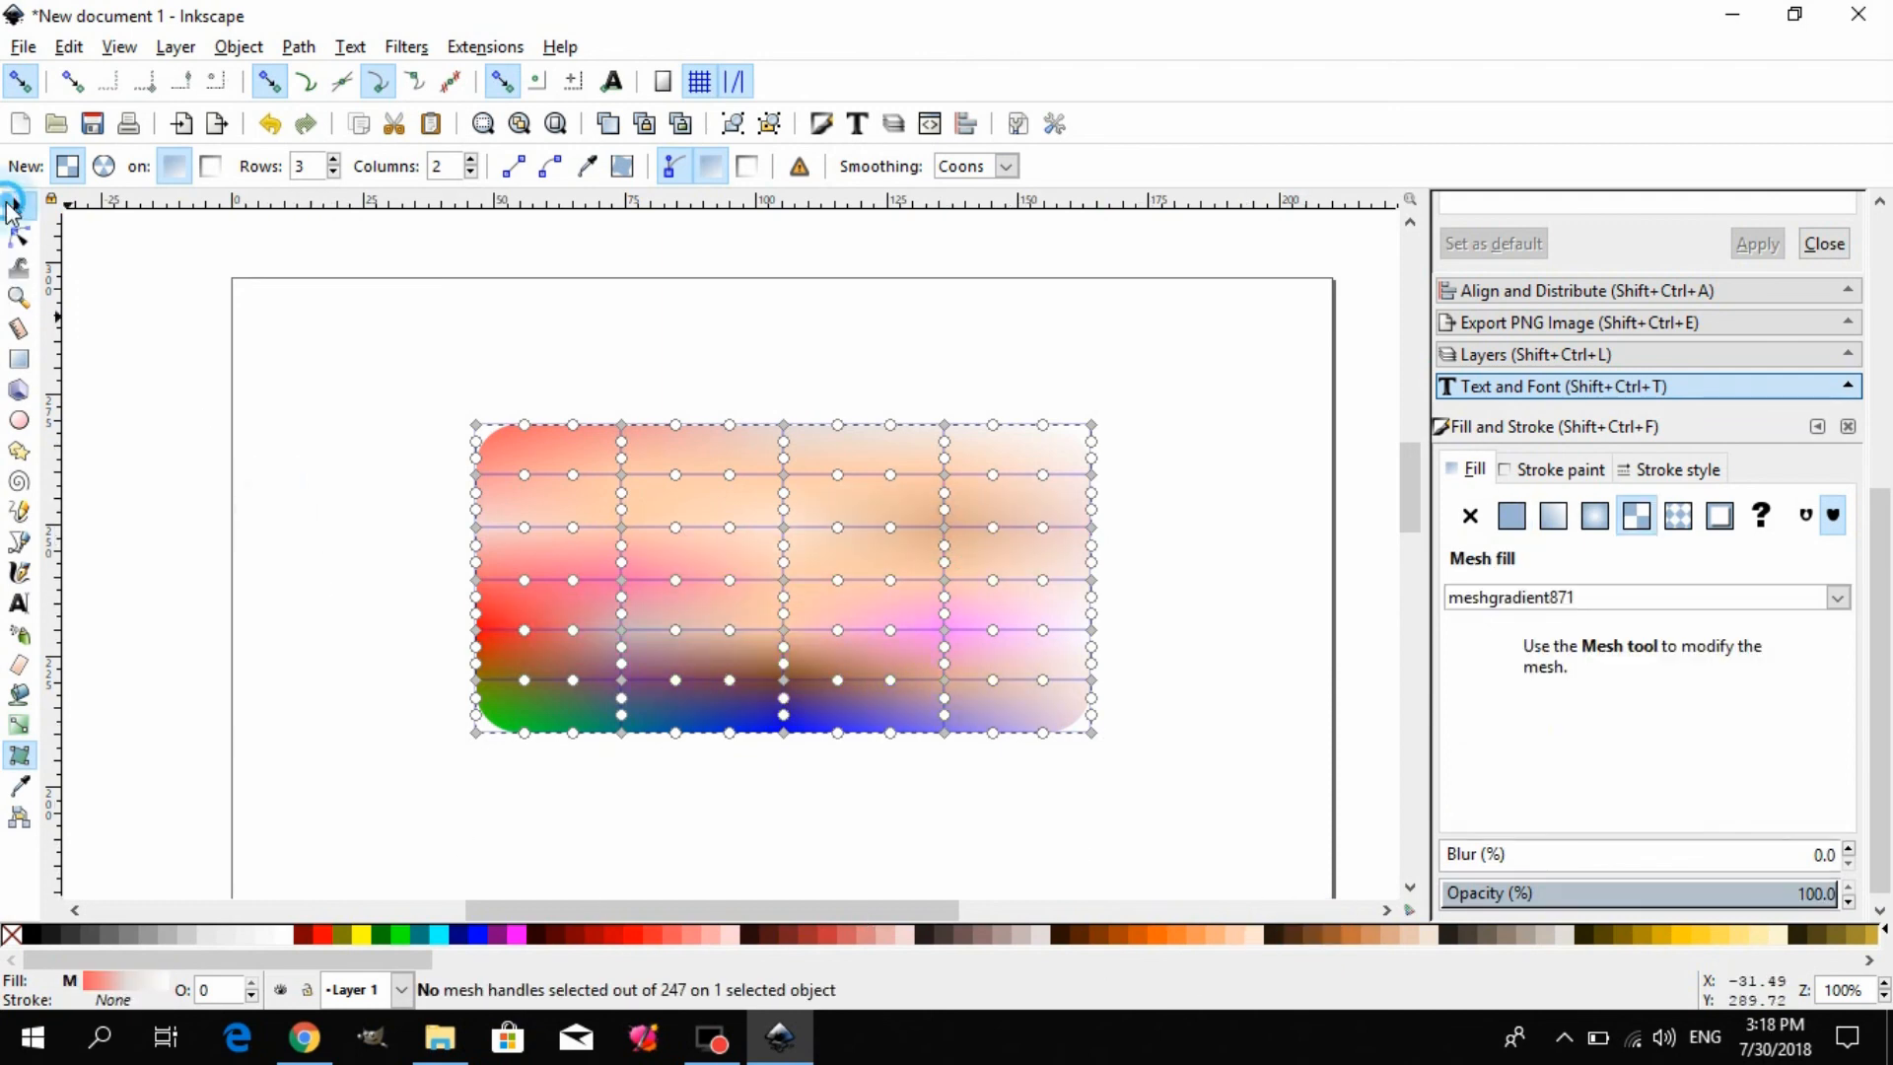
- Move the mesh-filled rectangle with the Selector tool to about X 38.4 mm, Y 210.6 mm and deselect it
left_click(12, 207)
left_click(254, 427)
mouse_move(761, 567)
left_mouse_down()
mouse_move(815, 580)
mouse_move(771, 552)
left_mouse_up()
left_click(757, 805)
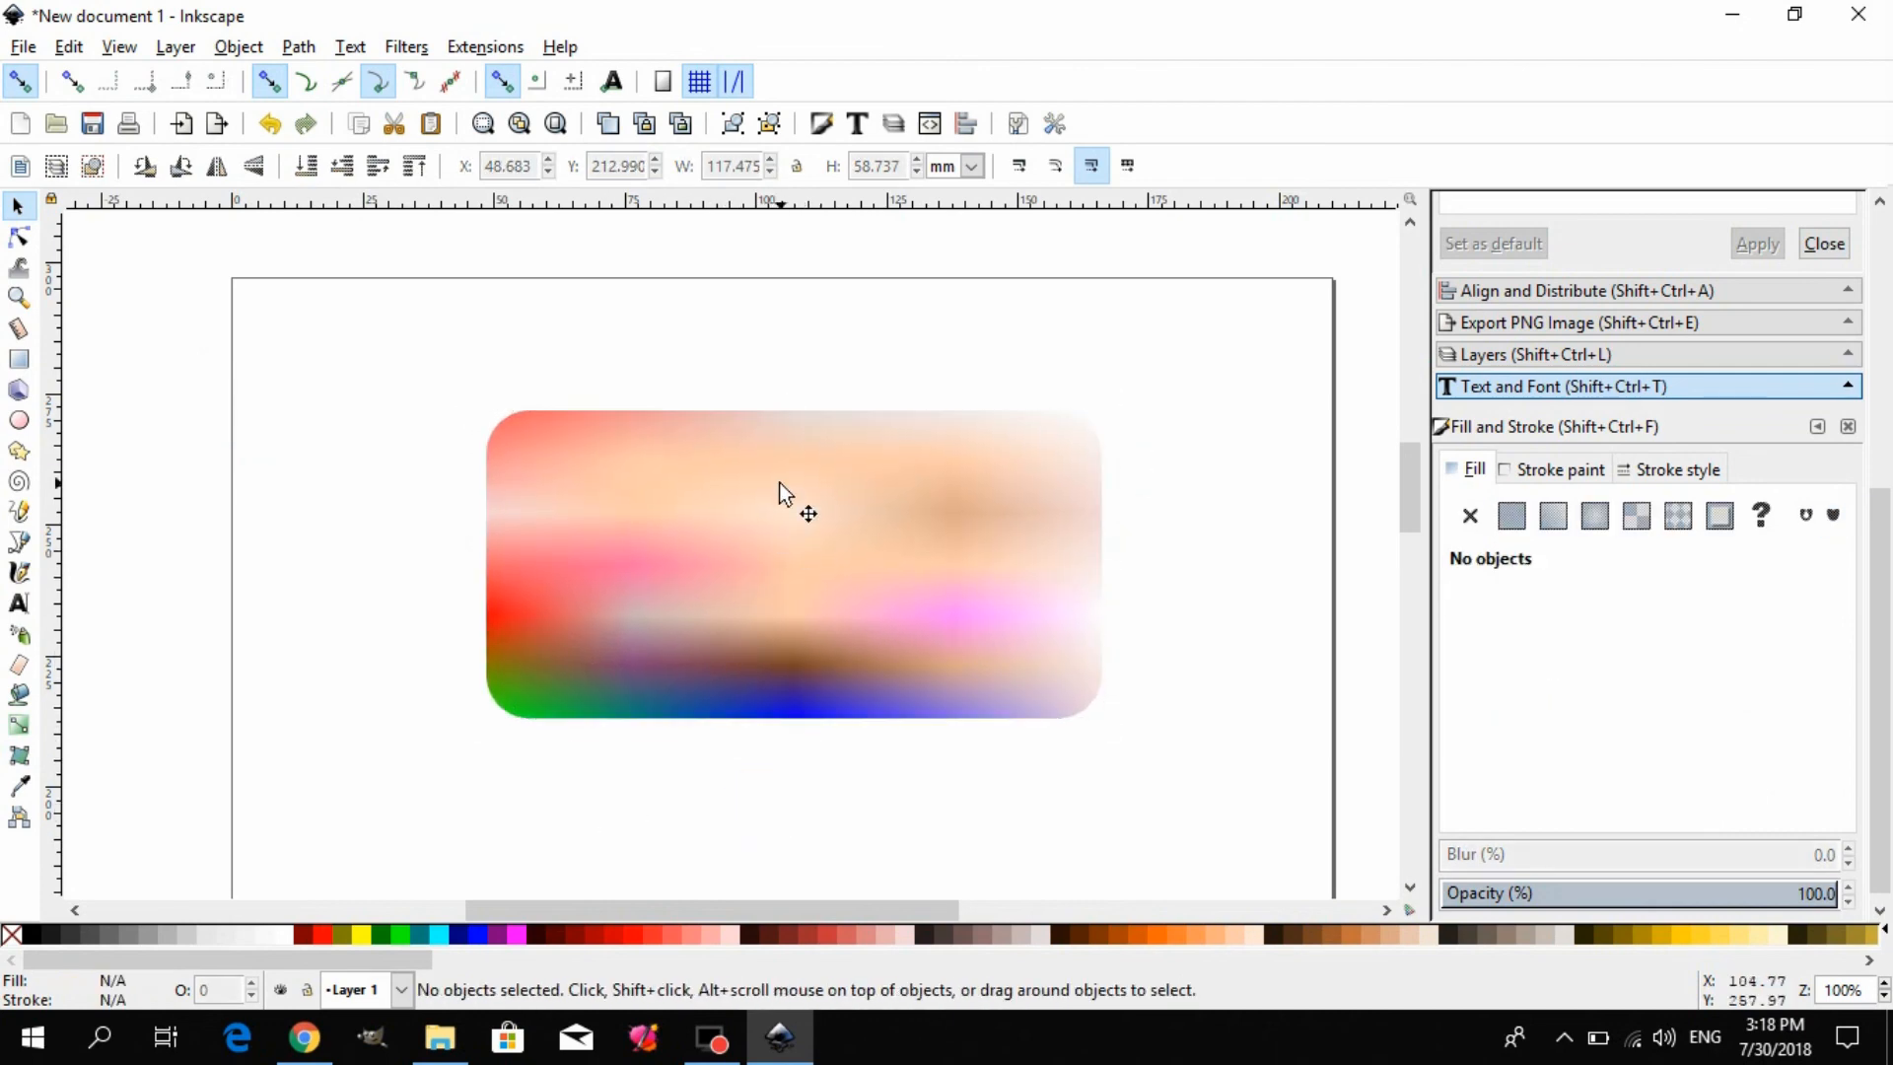
left_click_drag(779, 482, 682, 448)
left_click_drag(604, 507, 741, 548)
left_click_drag(748, 541, 724, 571)
left_click(427, 793)
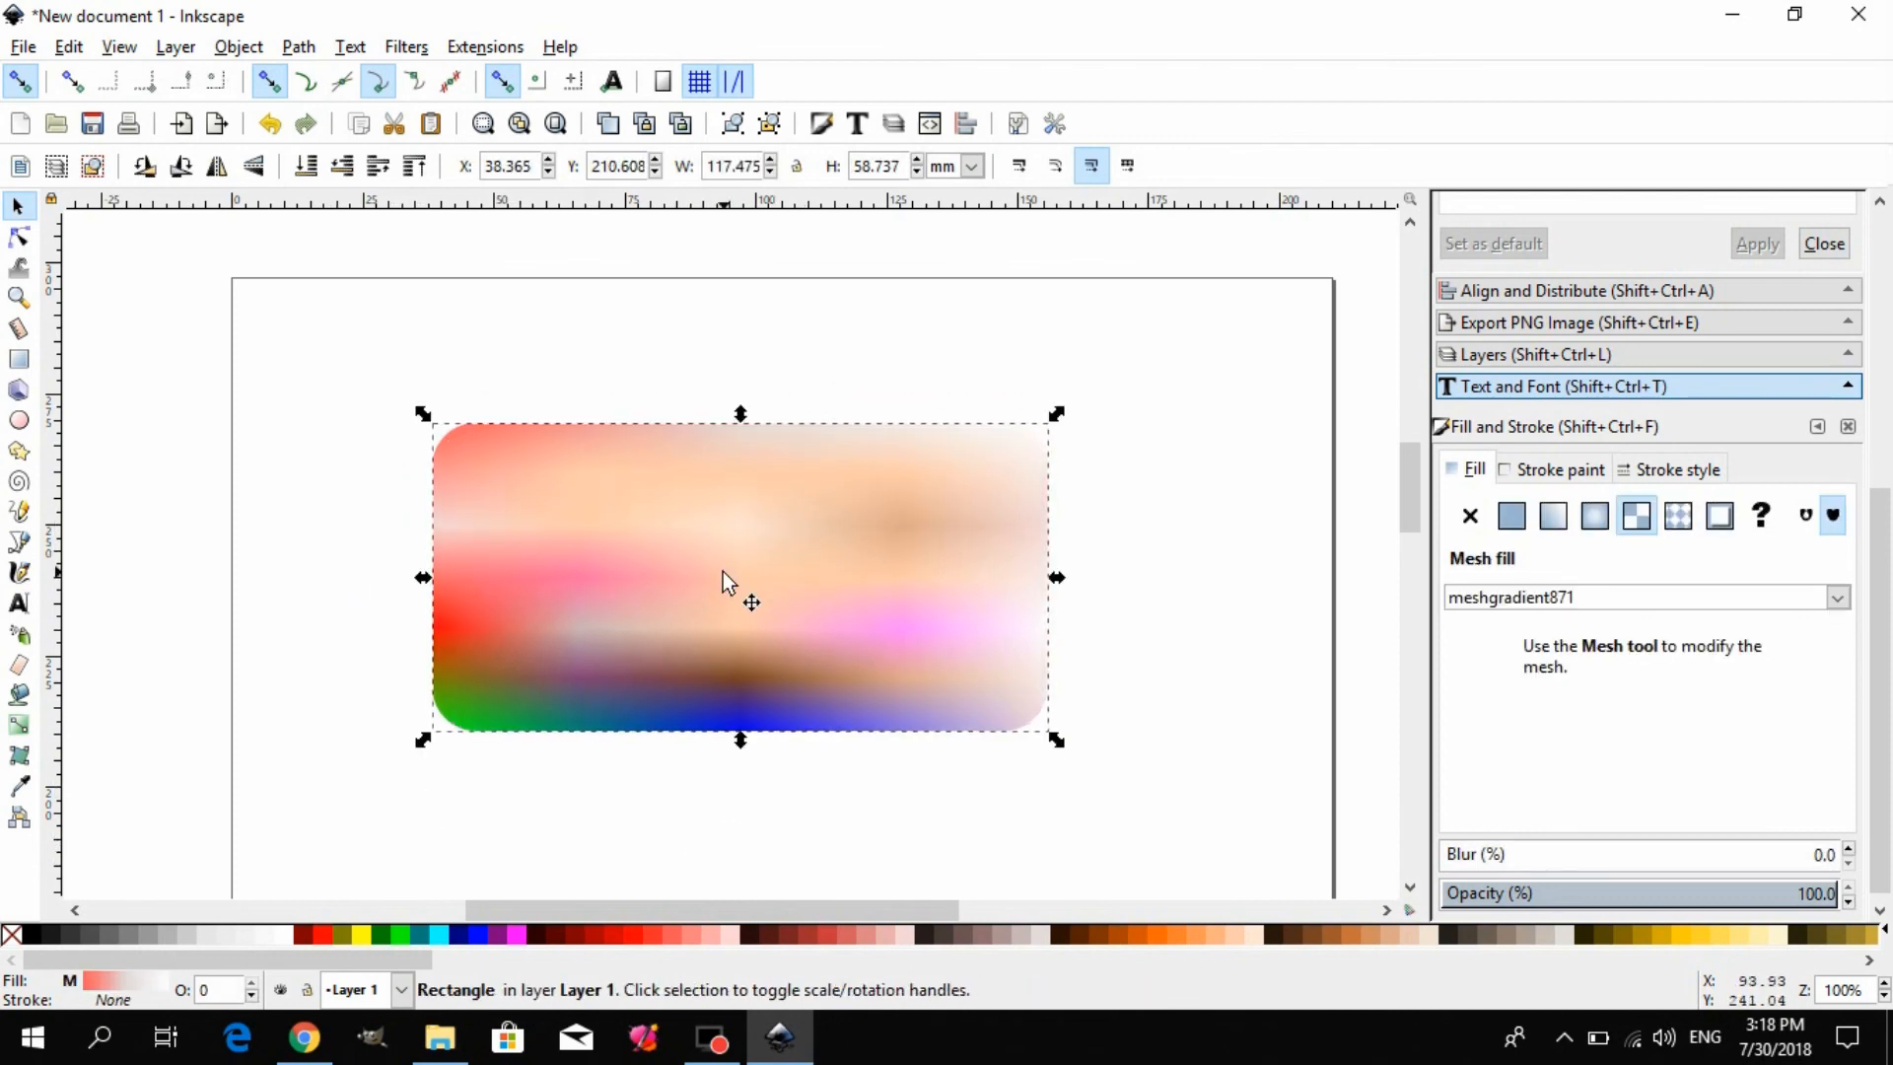